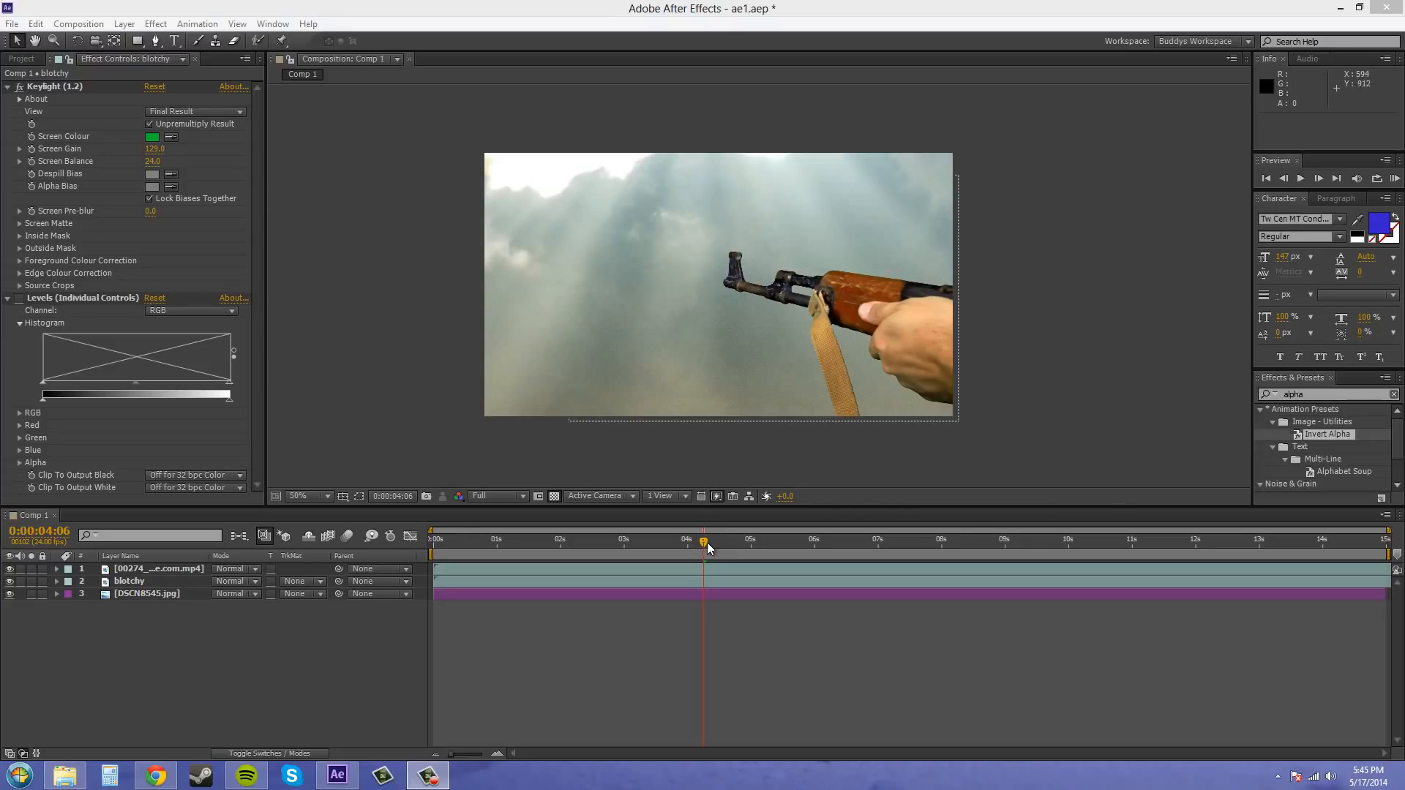
- Switch to Chrome to view the Ak47 Pull Out 2 green screen clip's page, and return to After Effects
{"action": "left_click", "coordinate": [138, 571]}
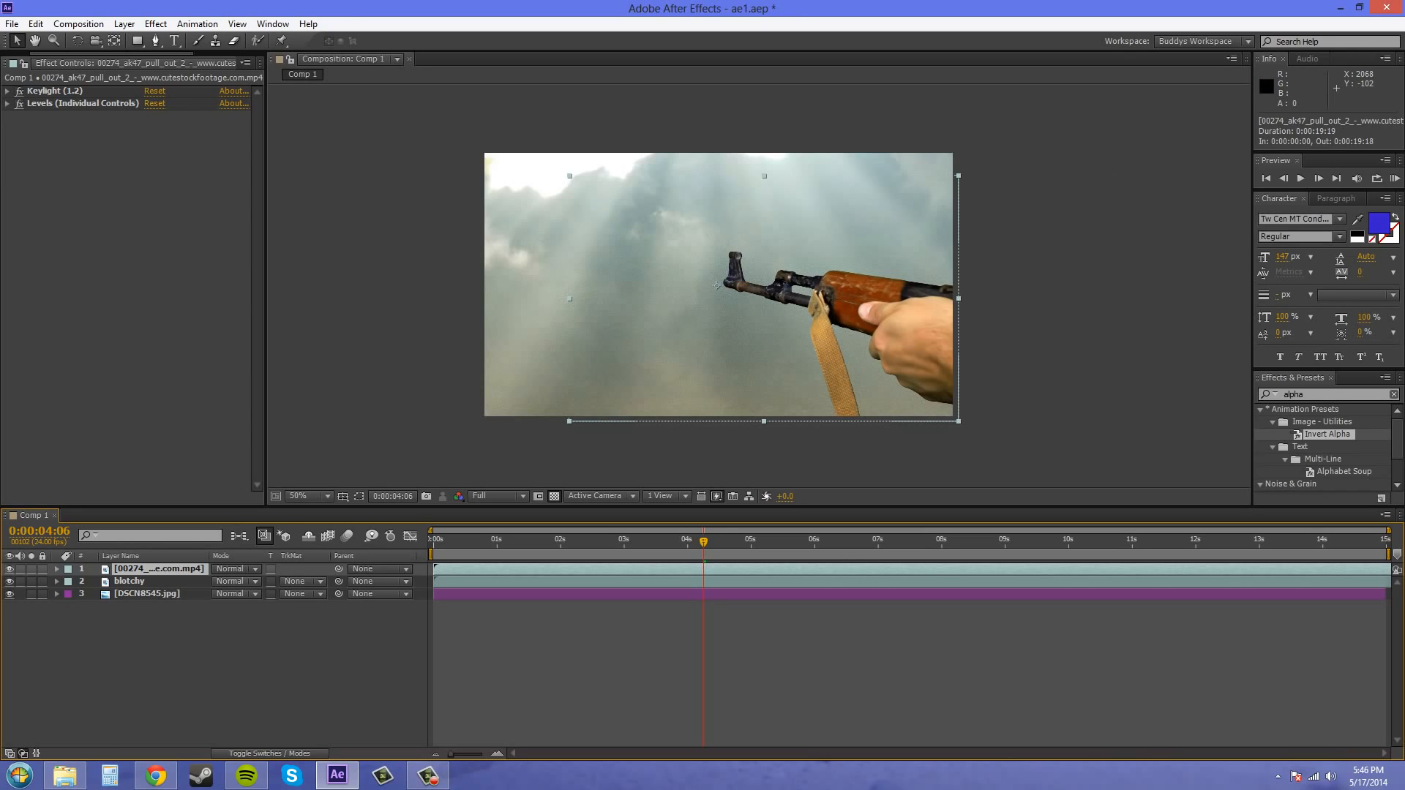
{"action": "left_click_drag", "start_coordinate": [1404, 44], "coordinate": [765, 2]}
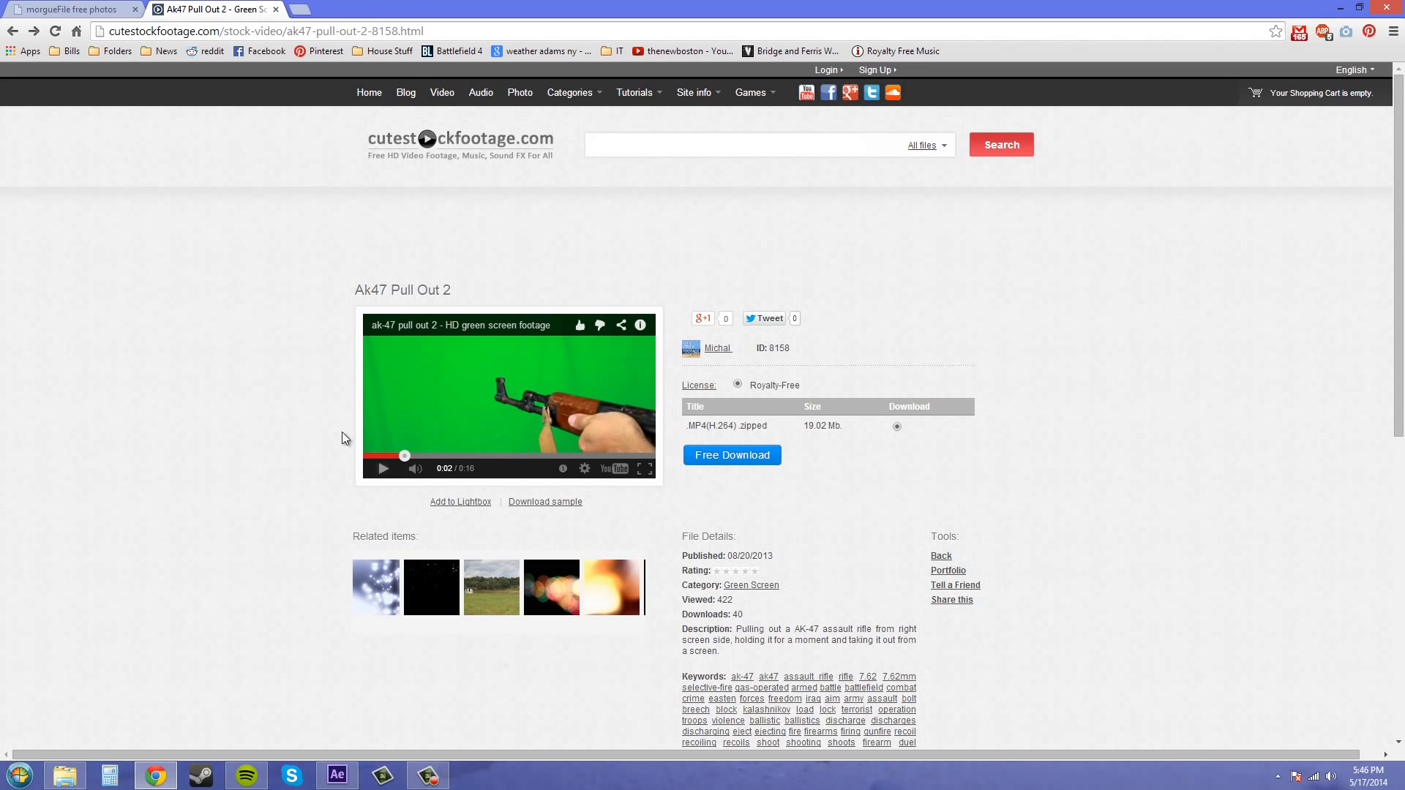
{"action": "left_click_drag", "start_coordinate": [477, 9], "coordinate": [1404, 179]}
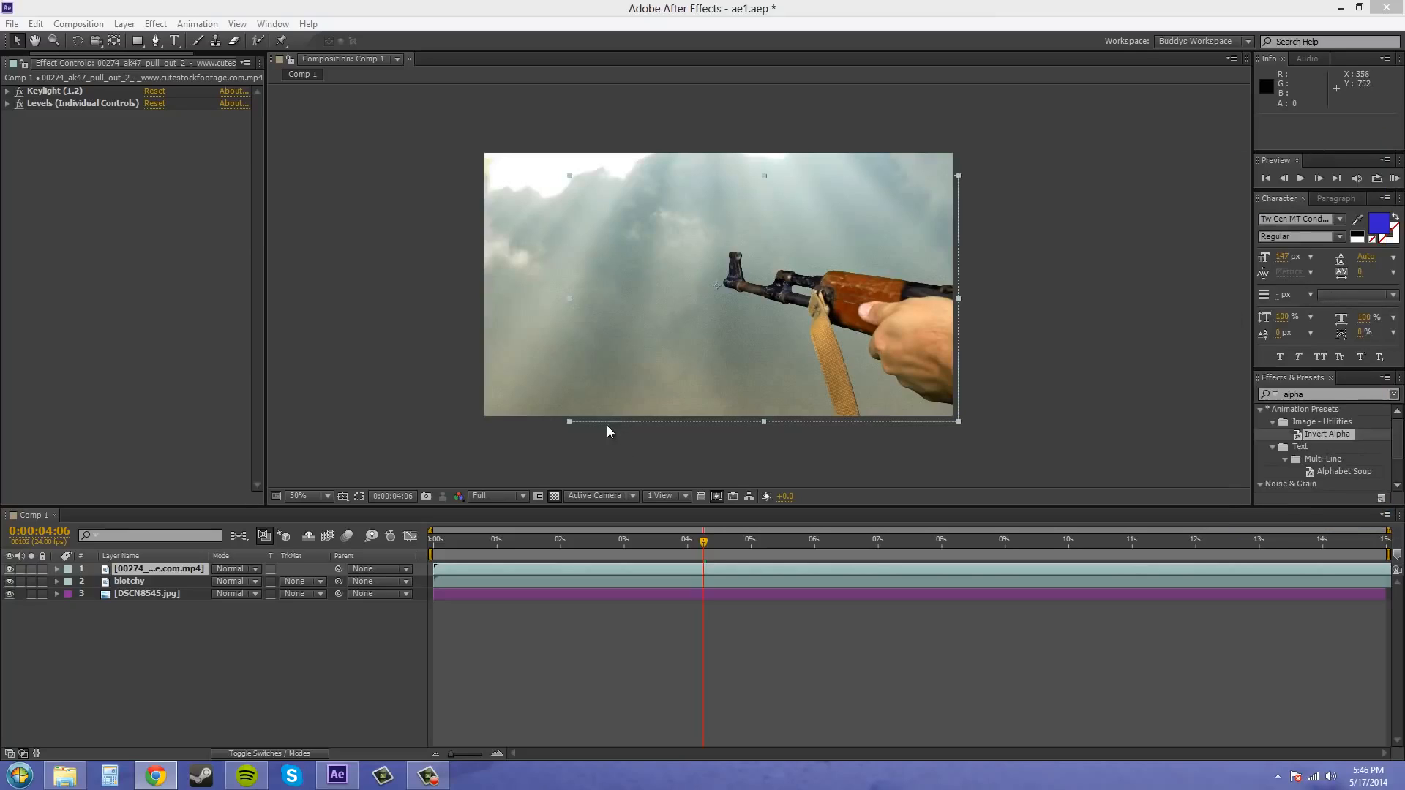
{"action": "left_click", "coordinate": [336, 410]}
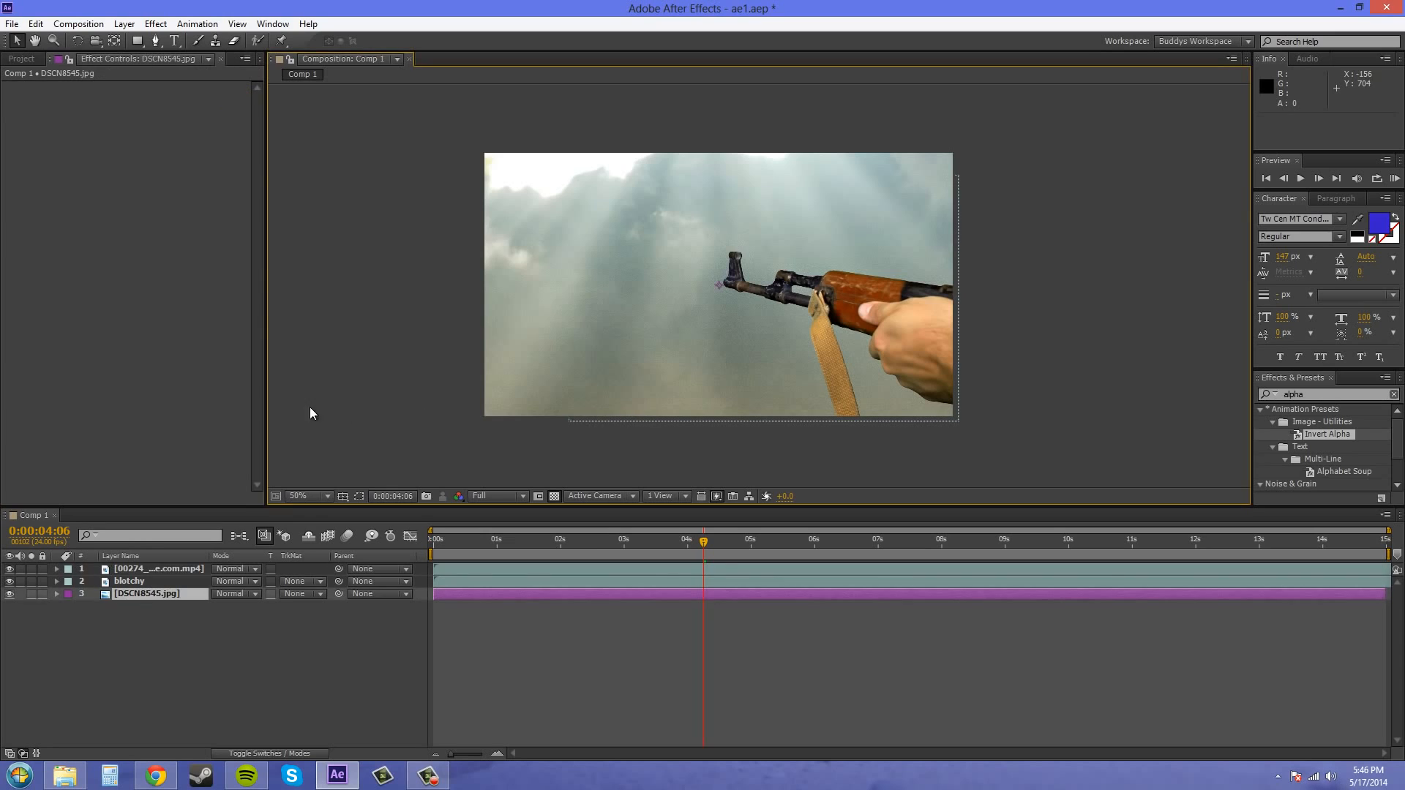
- Hide the 00274 clip and DSCN8545.jpg layers, and inspect the blotchy layer's alpha channel around the gun and hand
{"action": "left_click", "coordinate": [129, 581]}
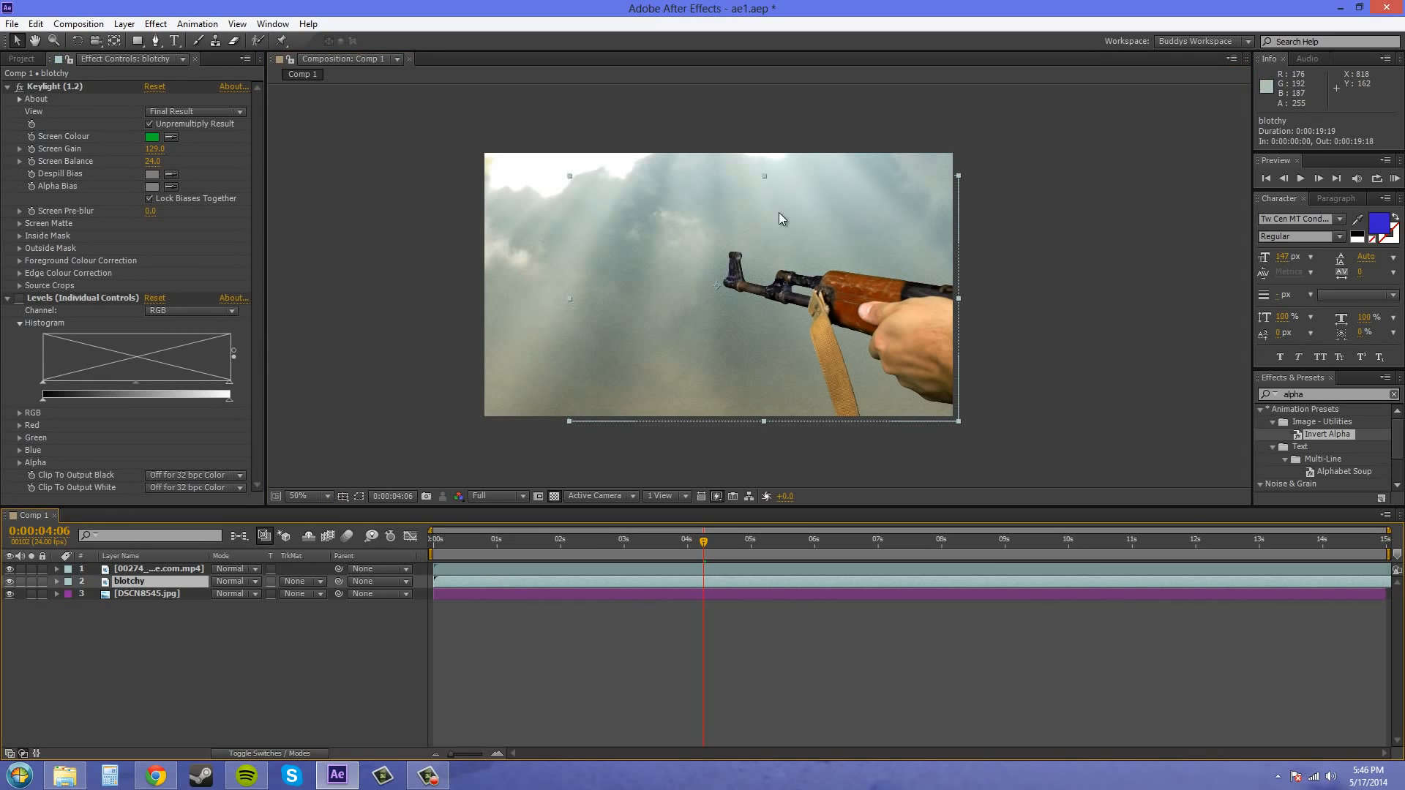
{"action": "left_click", "coordinate": [7, 87]}
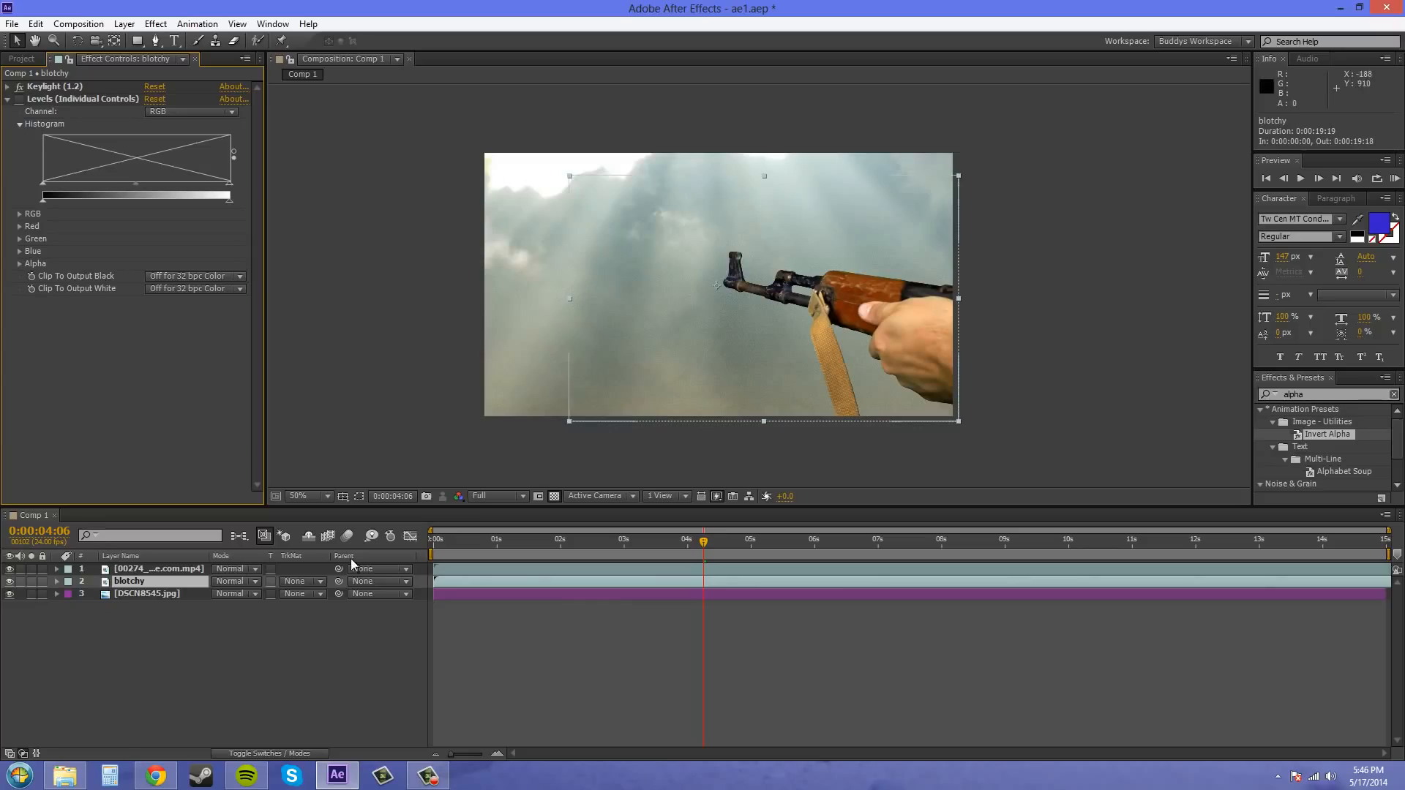
{"action": "left_click", "coordinate": [10, 569]}
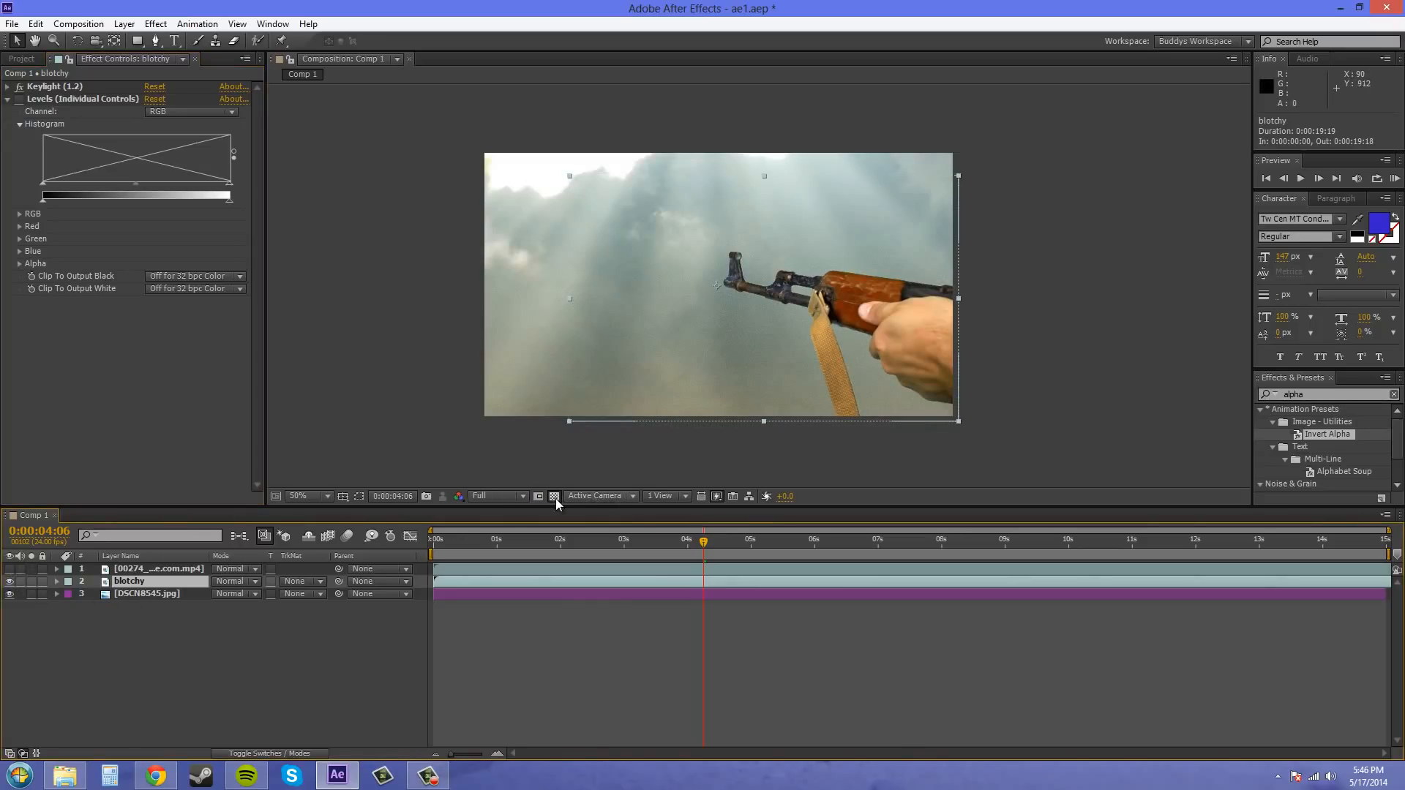
{"action": "left_click", "coordinate": [458, 496]}
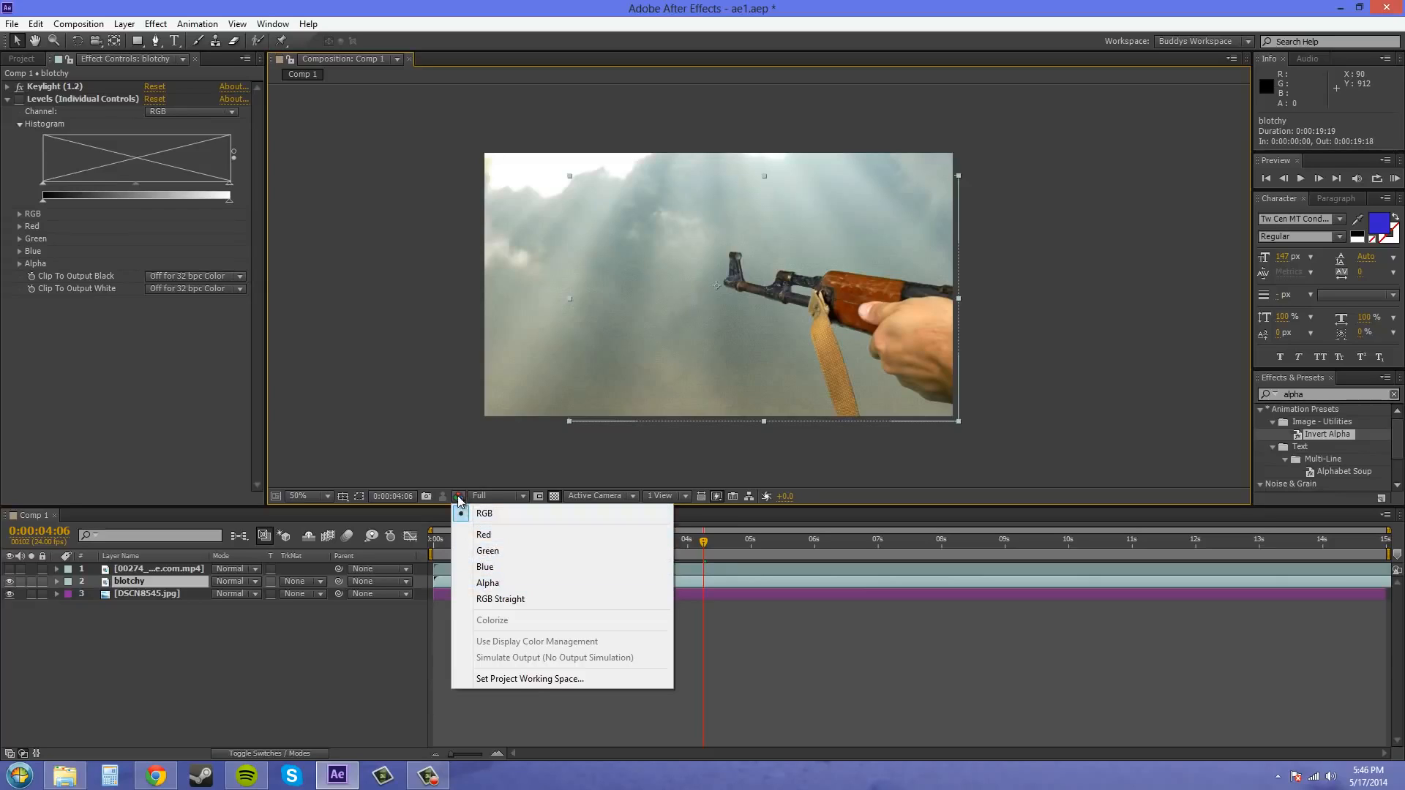
{"action": "left_click", "coordinate": [506, 583]}
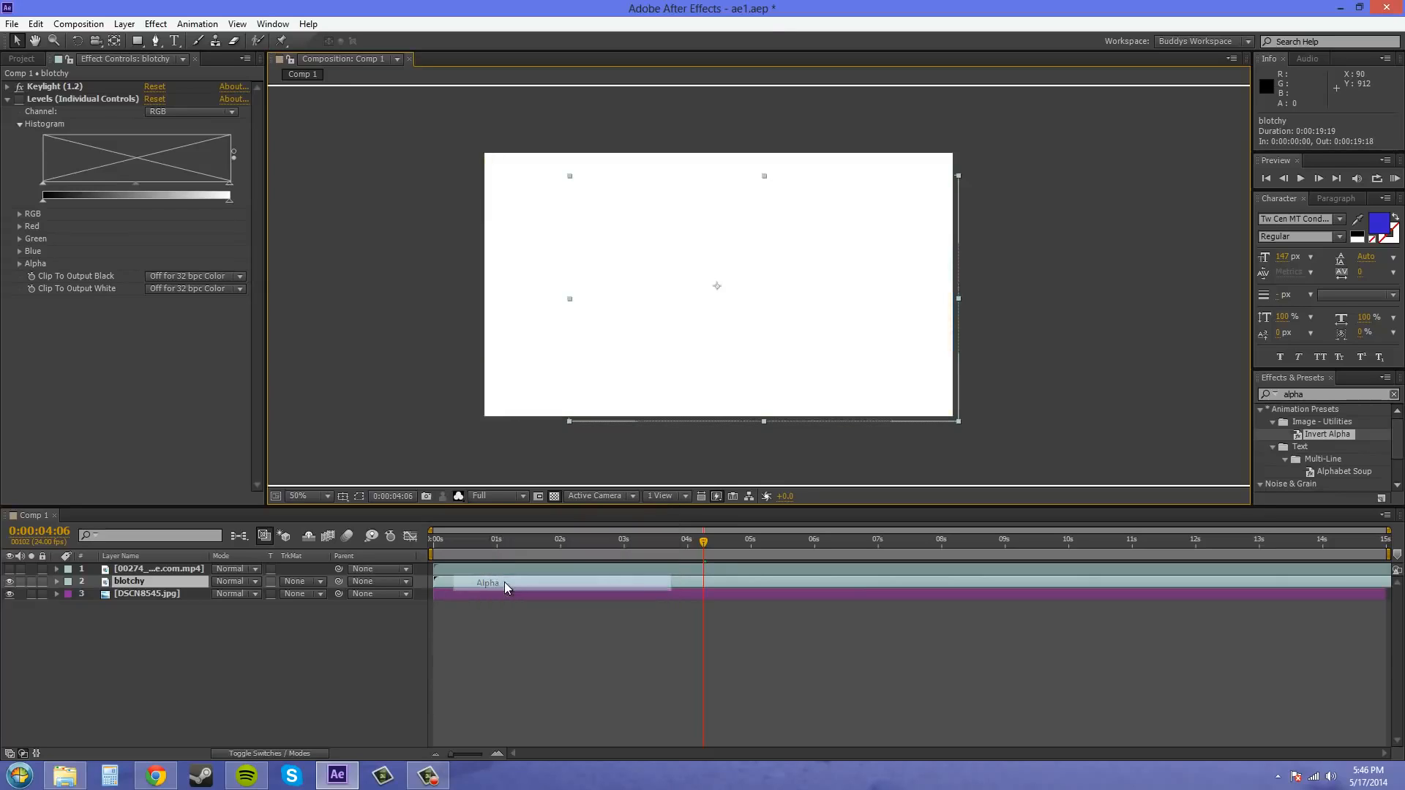
{"action": "left_click", "coordinate": [9, 594]}
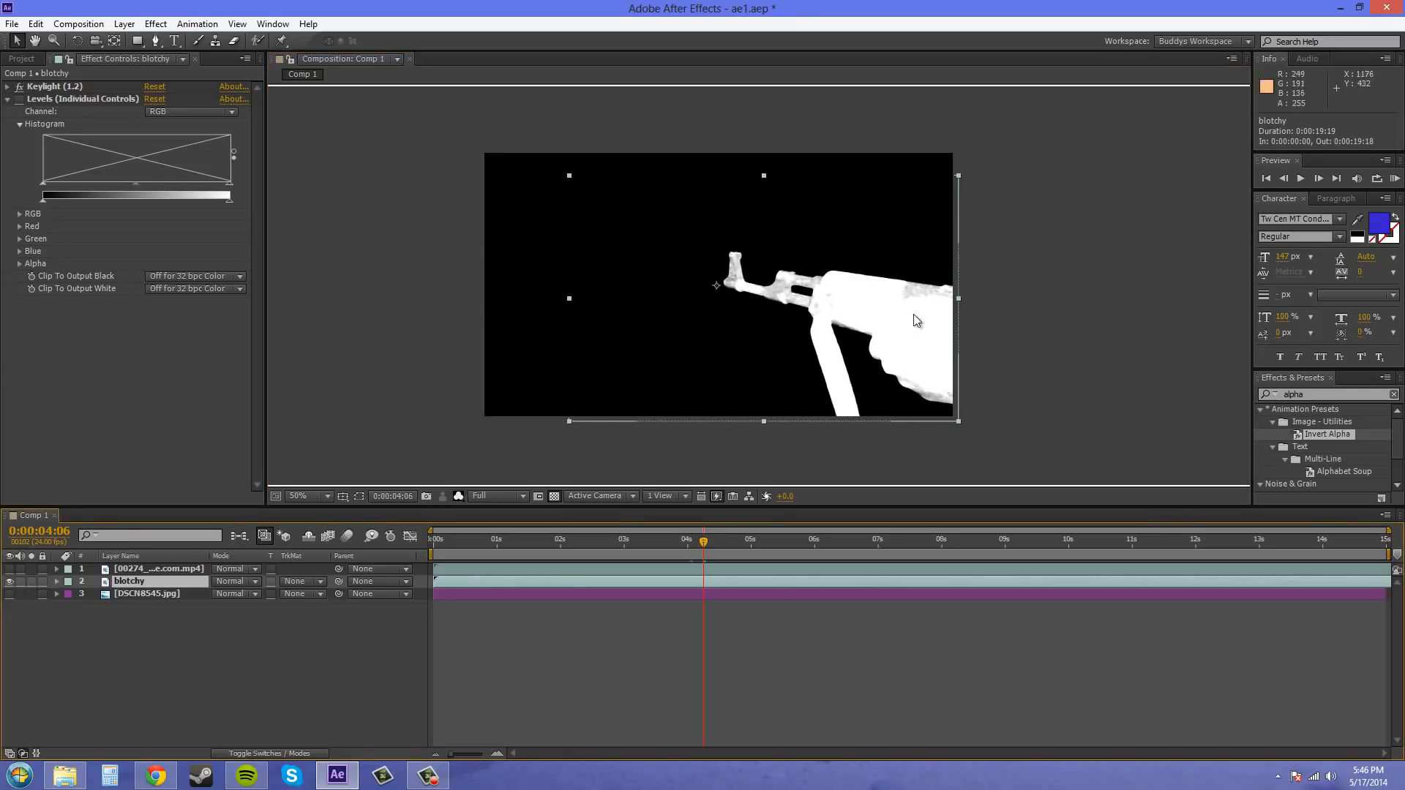
{"action": "left_click_drag", "start_coordinate": [907, 316], "coordinate": [855, 267]}
{"action": "scroll", "coordinate": [898, 306], "scroll_direction": "up", "scroll_amount": 1}
{"action": "scroll", "coordinate": [802, 252], "scroll_direction": "down", "scroll_amount": 1}
{"action": "scroll", "coordinate": [803, 253], "scroll_direction": "up", "scroll_amount": 1}
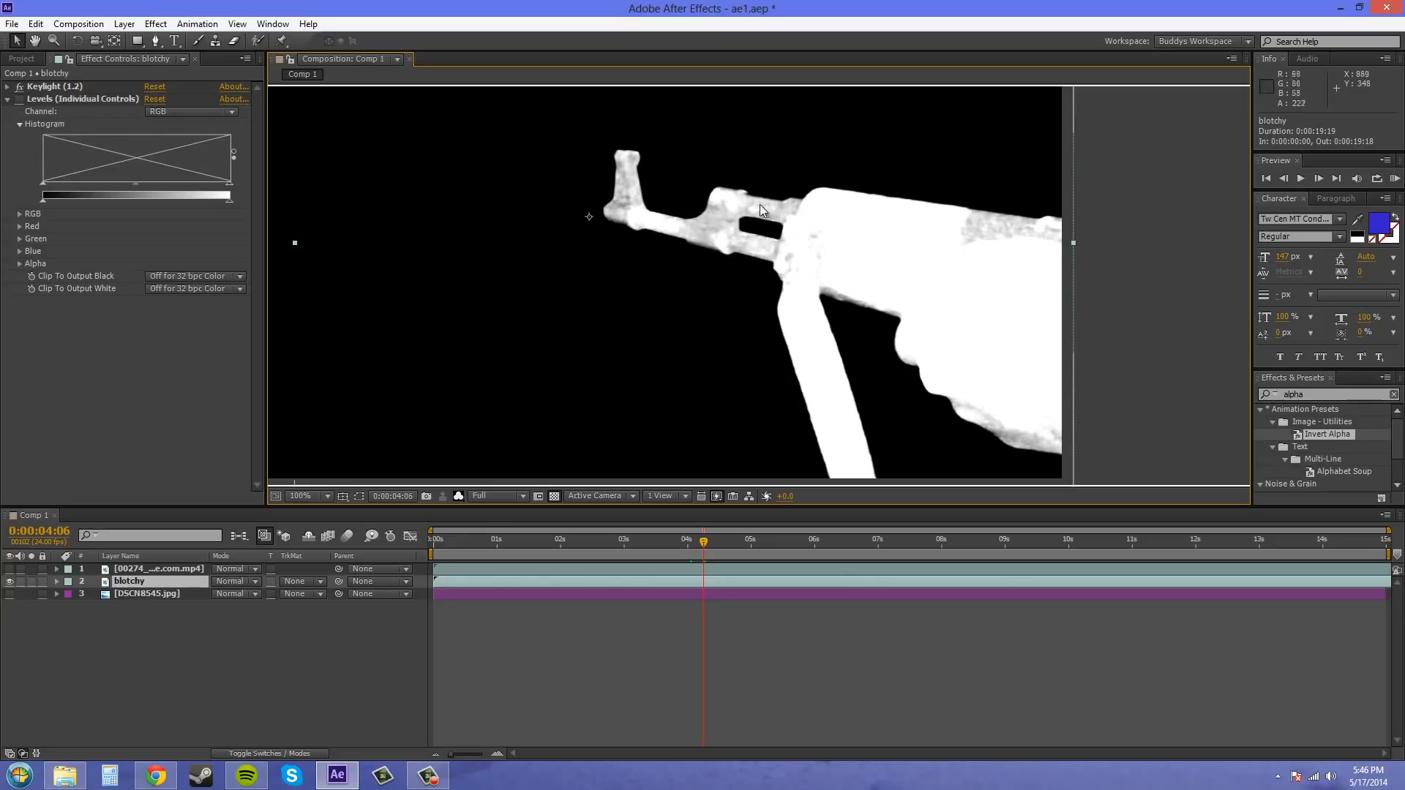
{"action": "mouse_move", "coordinate": [925, 264]}
{"action": "left_mouse_down"}
{"action": "mouse_move", "coordinate": [818, 217]}
{"action": "mouse_move", "coordinate": [916, 242]}
{"action": "mouse_move", "coordinate": [932, 272]}
{"action": "left_mouse_up"}
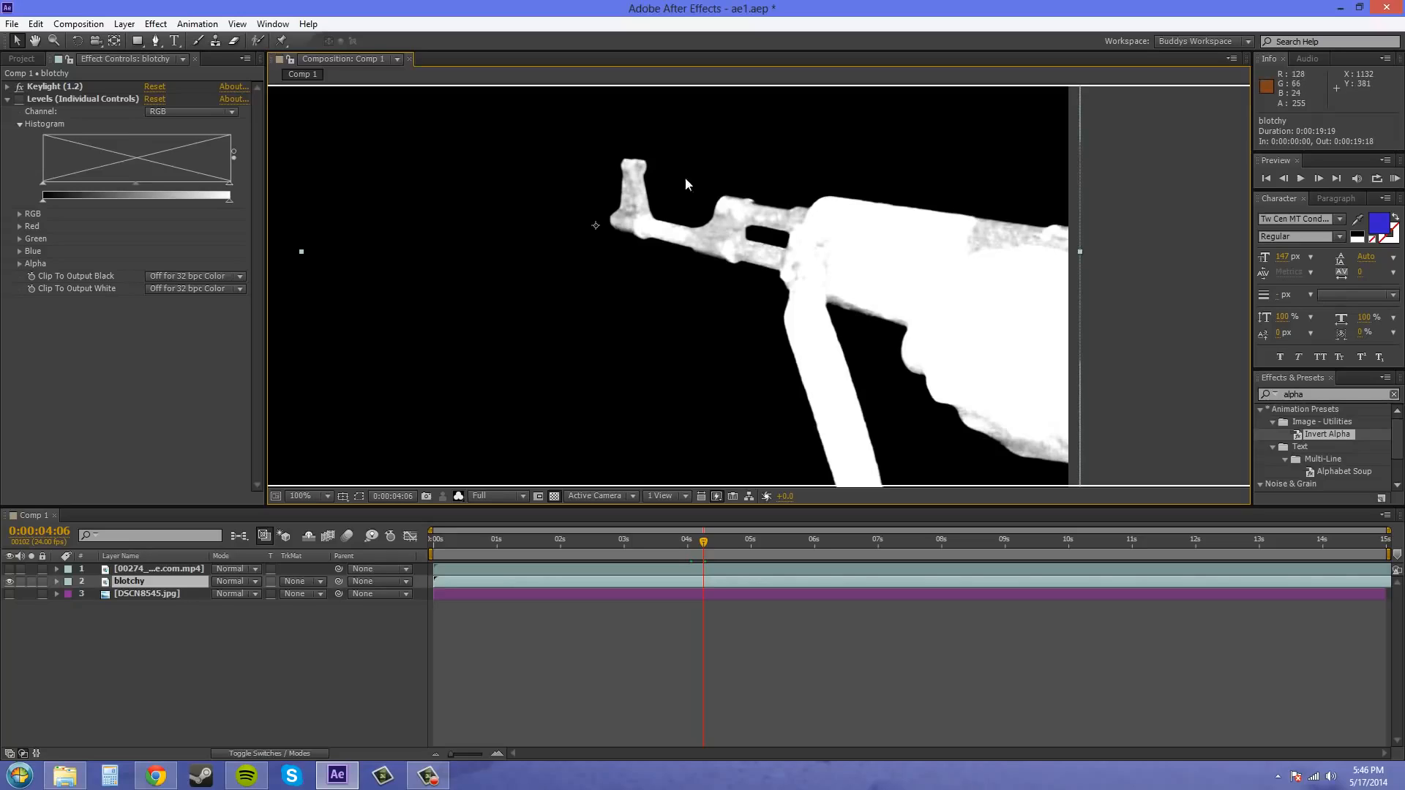
{"action": "left_click_drag", "start_coordinate": [603, 241], "coordinate": [650, 280]}
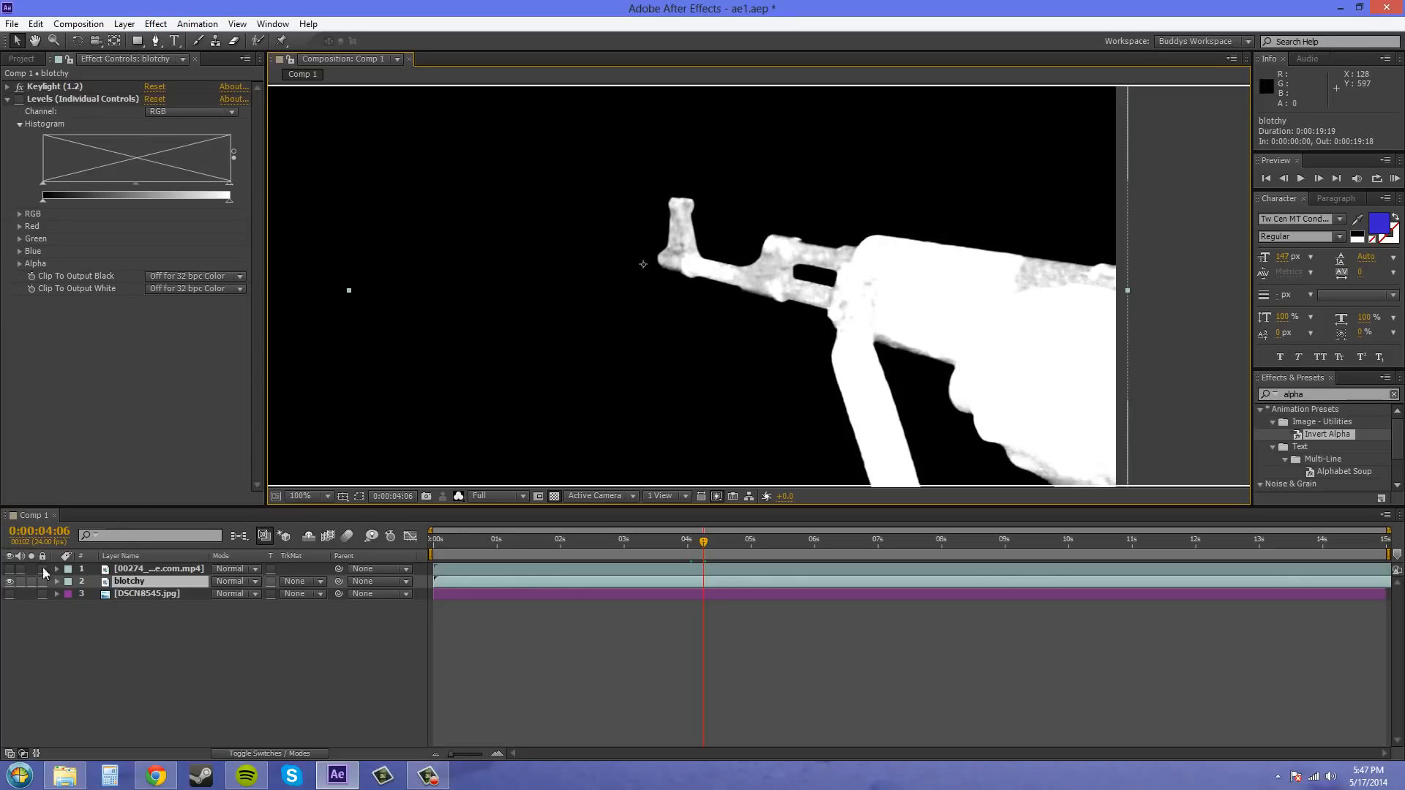
- Show the DSCN8545.jpg layer again and return the composition view to the RGB channels
{"action": "left_click", "coordinate": [9, 593]}
{"action": "left_click", "coordinate": [512, 498]}
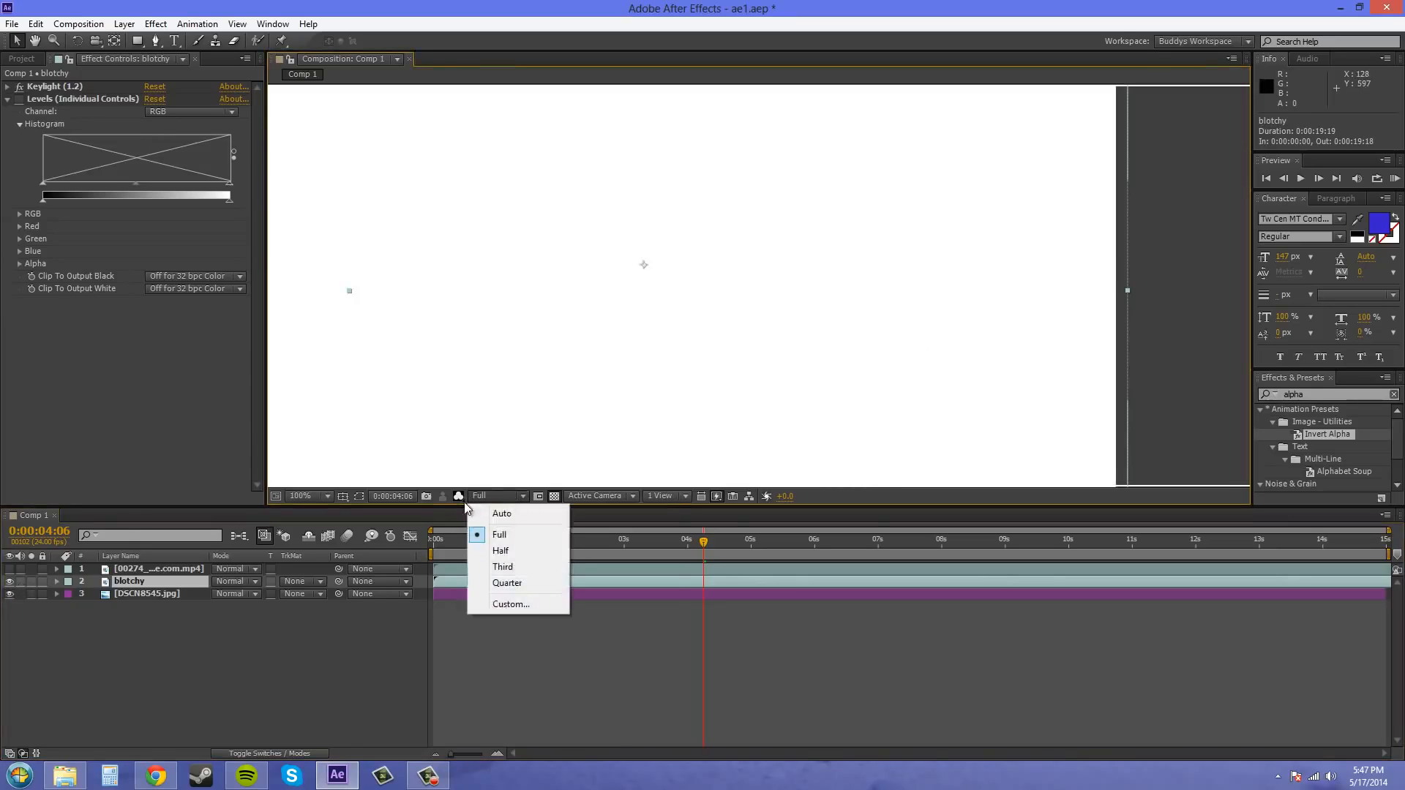
{"action": "left_click", "coordinate": [460, 497]}
{"action": "left_click", "coordinate": [514, 515]}
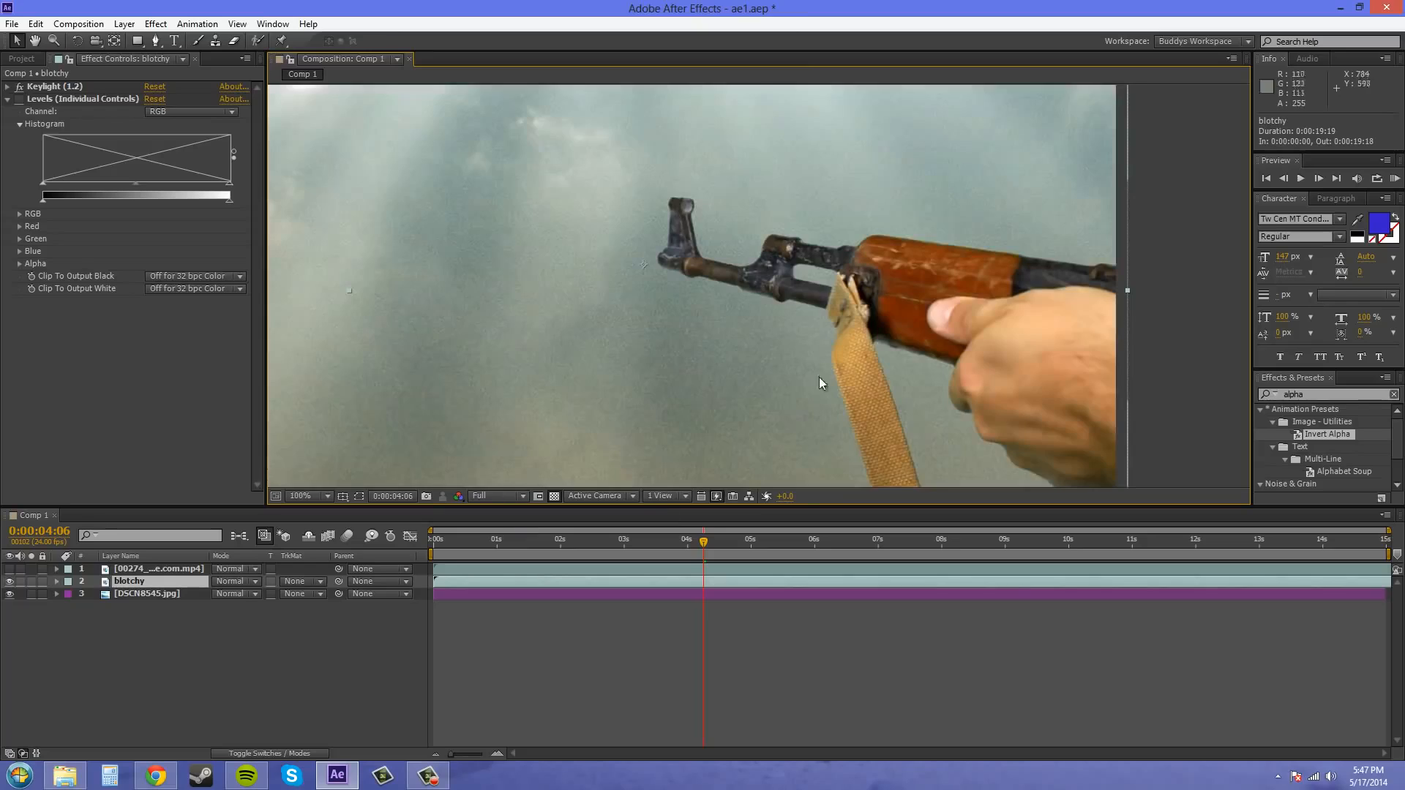
- Set the DSCN8545.jpg layer's track matte to Alpha Matte "blotchy" and inspect the gun-shaped cutout up close
{"action": "left_click", "coordinate": [311, 594]}
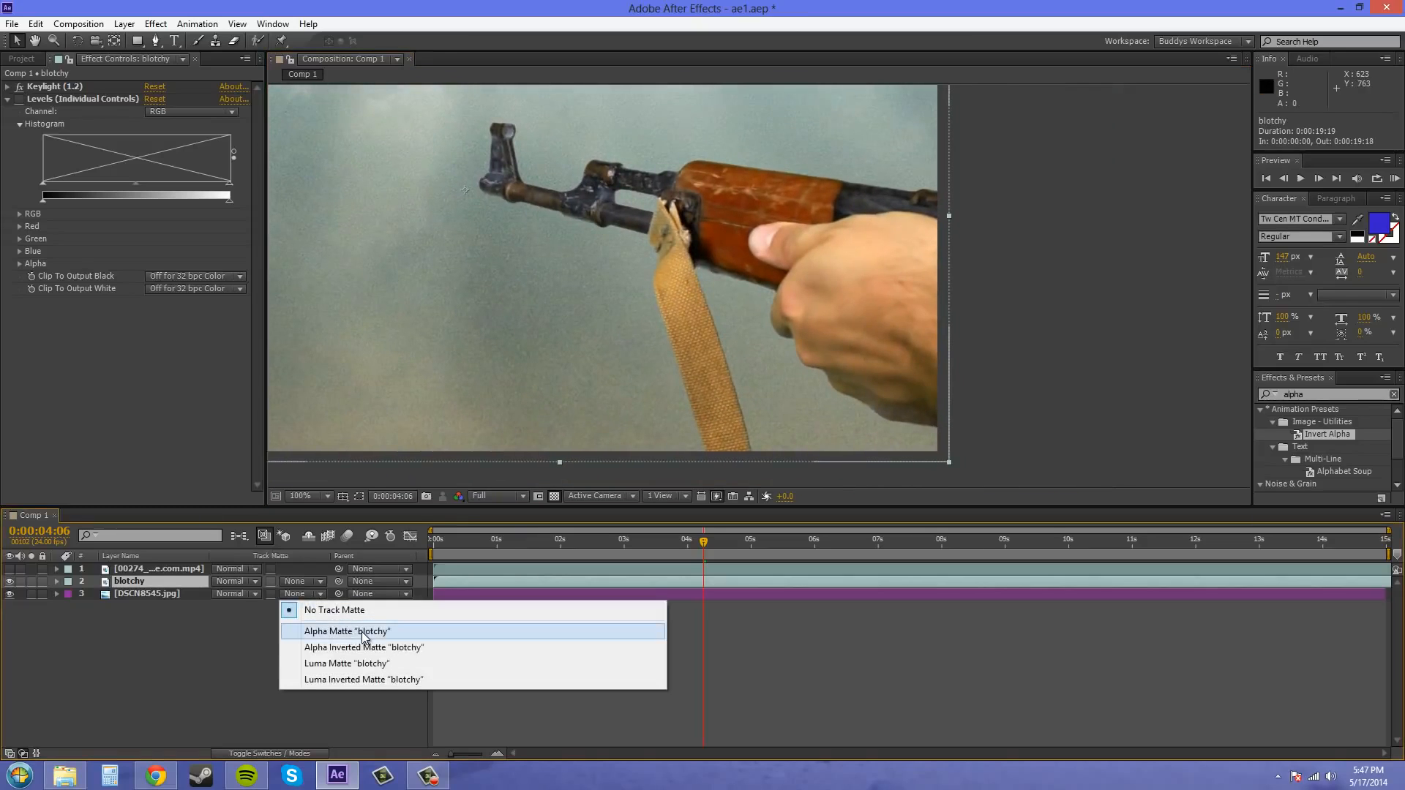
{"action": "left_click", "coordinate": [364, 634]}
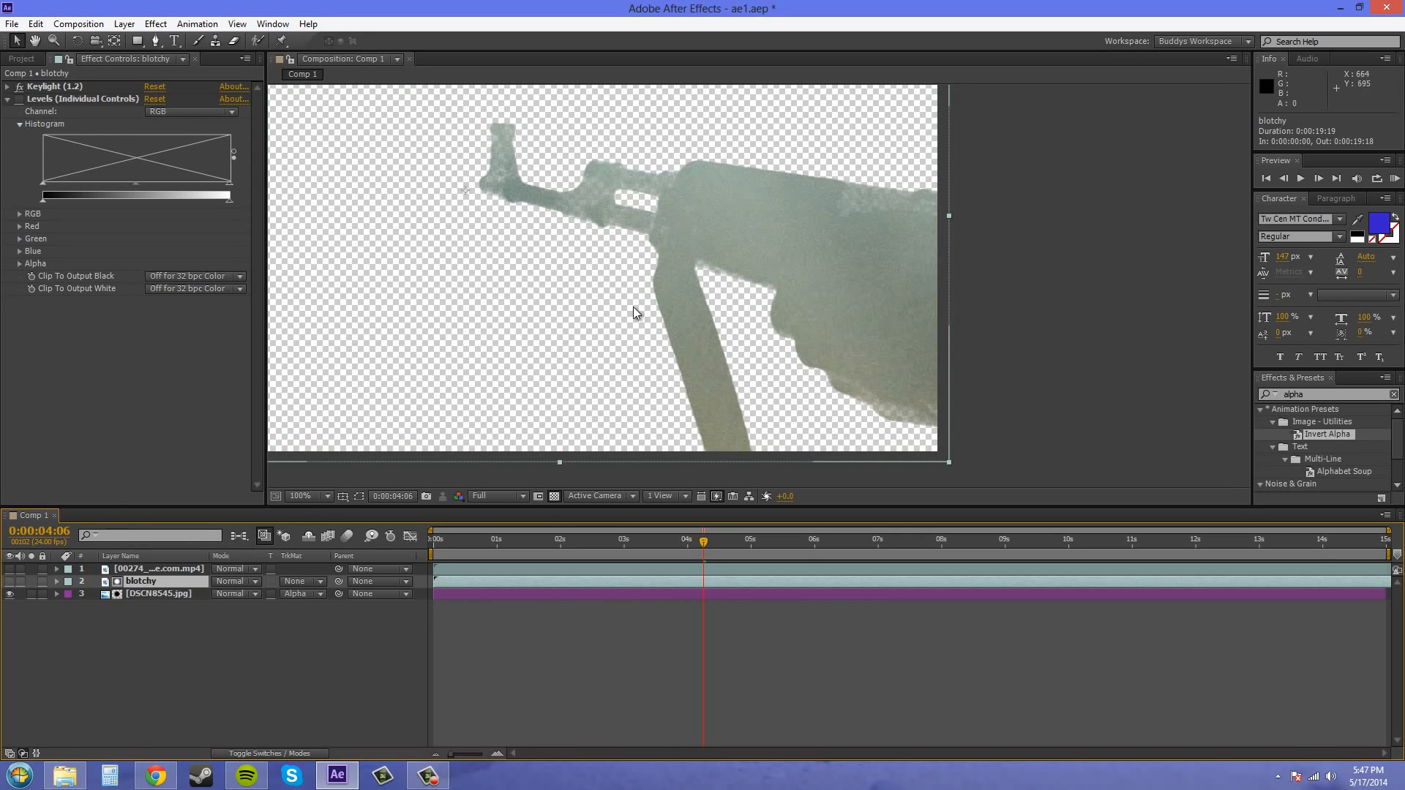
{"action": "scroll", "coordinate": [769, 249], "scroll_direction": "up", "scroll_amount": 4}
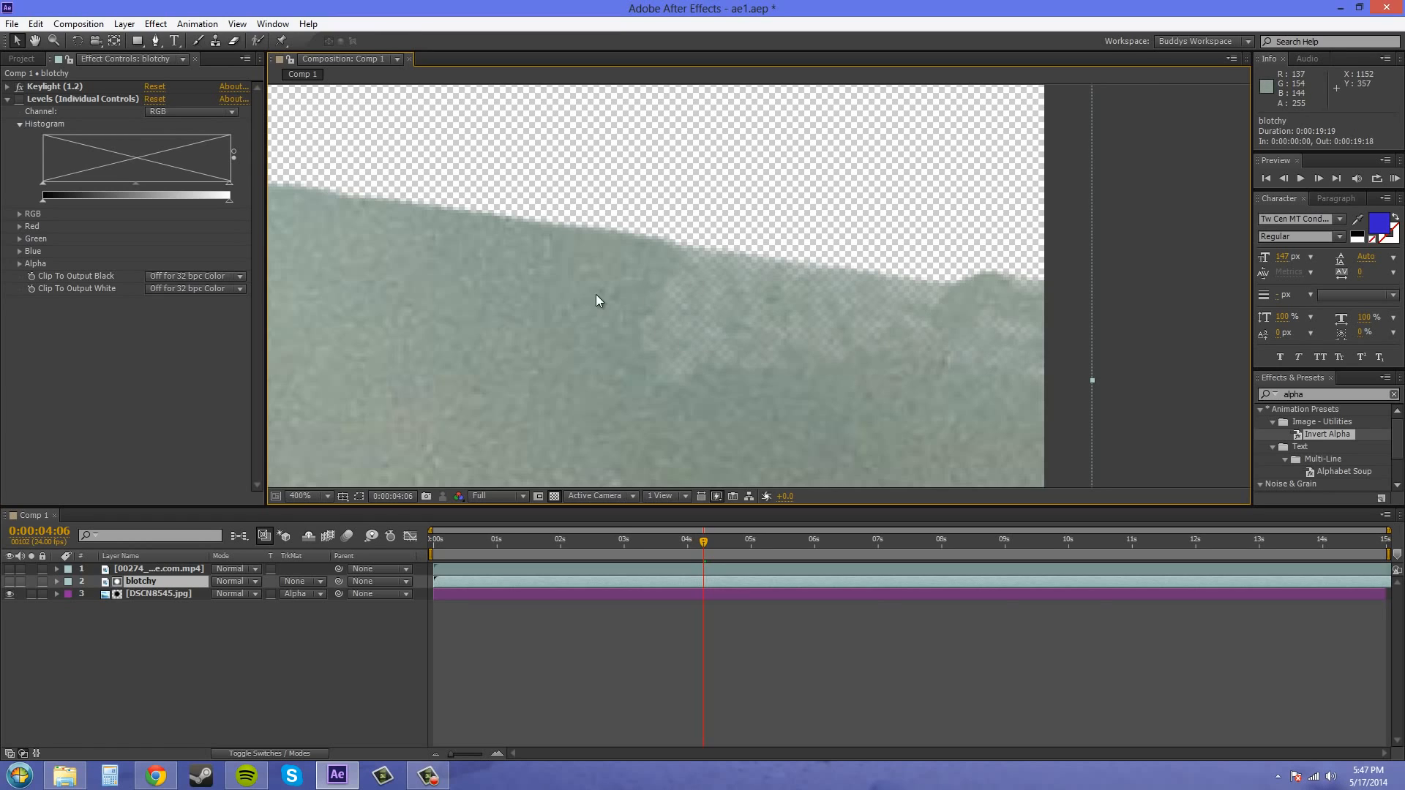
{"action": "left_click_drag", "start_coordinate": [333, 346], "coordinate": [1135, 345]}
{"action": "mouse_move", "coordinate": [764, 287]}
{"action": "left_mouse_down"}
{"action": "mouse_move", "coordinate": [1088, 307]}
{"action": "mouse_move", "coordinate": [1207, 299]}
{"action": "left_mouse_up"}
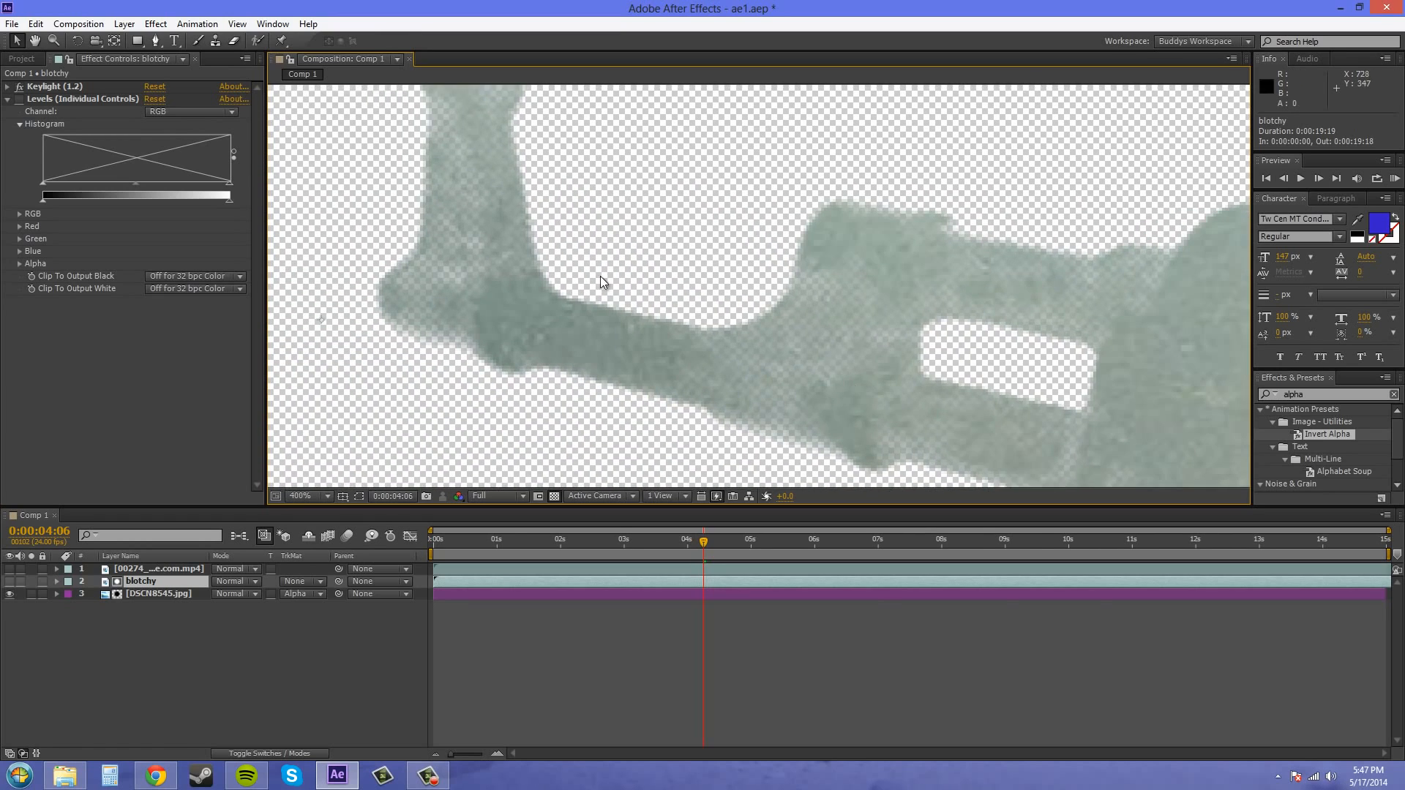
{"action": "scroll", "coordinate": [603, 282], "scroll_direction": "down", "scroll_amount": 2}
{"action": "left_click_drag", "start_coordinate": [833, 349], "coordinate": [631, 275]}
{"action": "left_click_drag", "start_coordinate": [800, 415], "coordinate": [733, 374]}
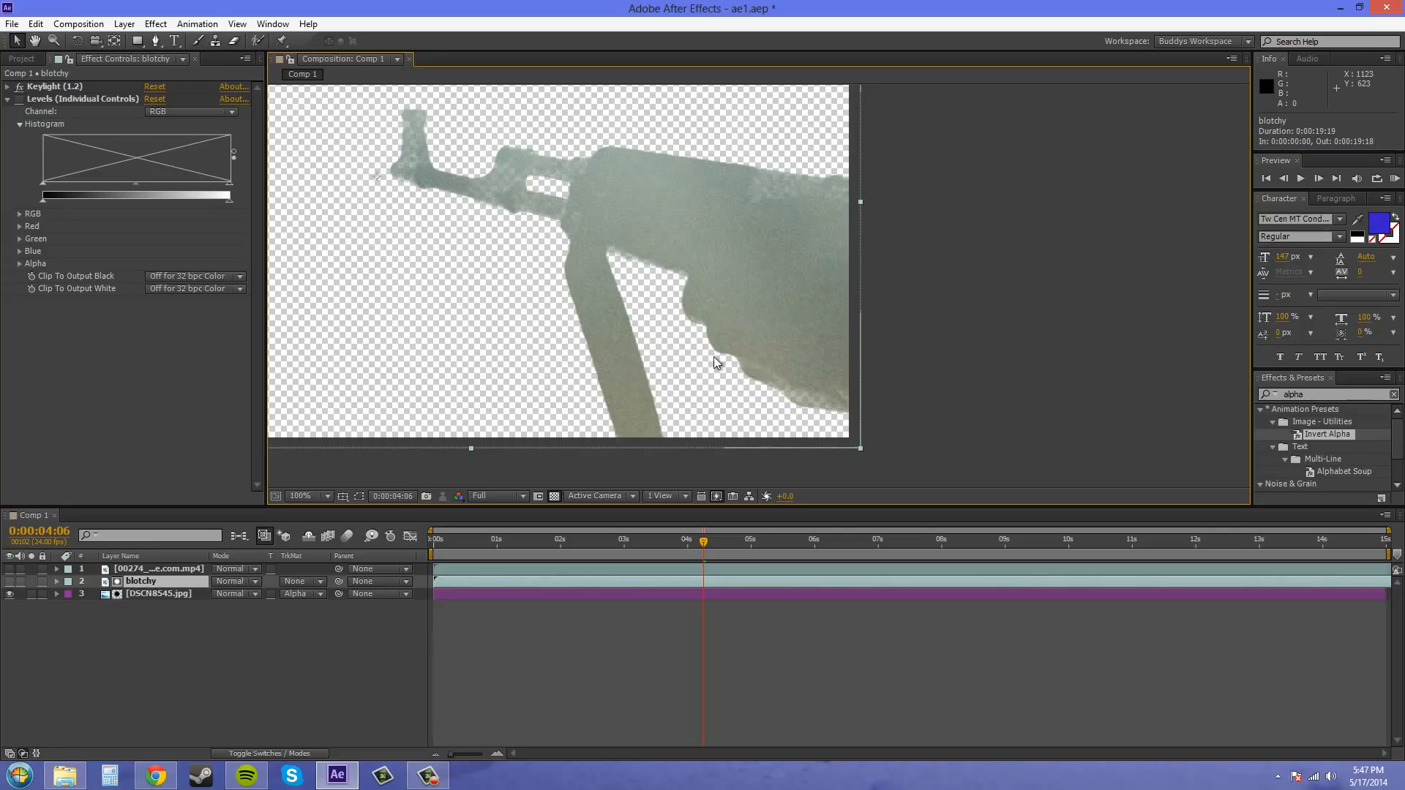
- Make the blotchy layer visible and set the DSCN8545.jpg layer to No Track Matte
{"action": "left_click", "coordinate": [10, 581]}
{"action": "left_click", "coordinate": [291, 595]}
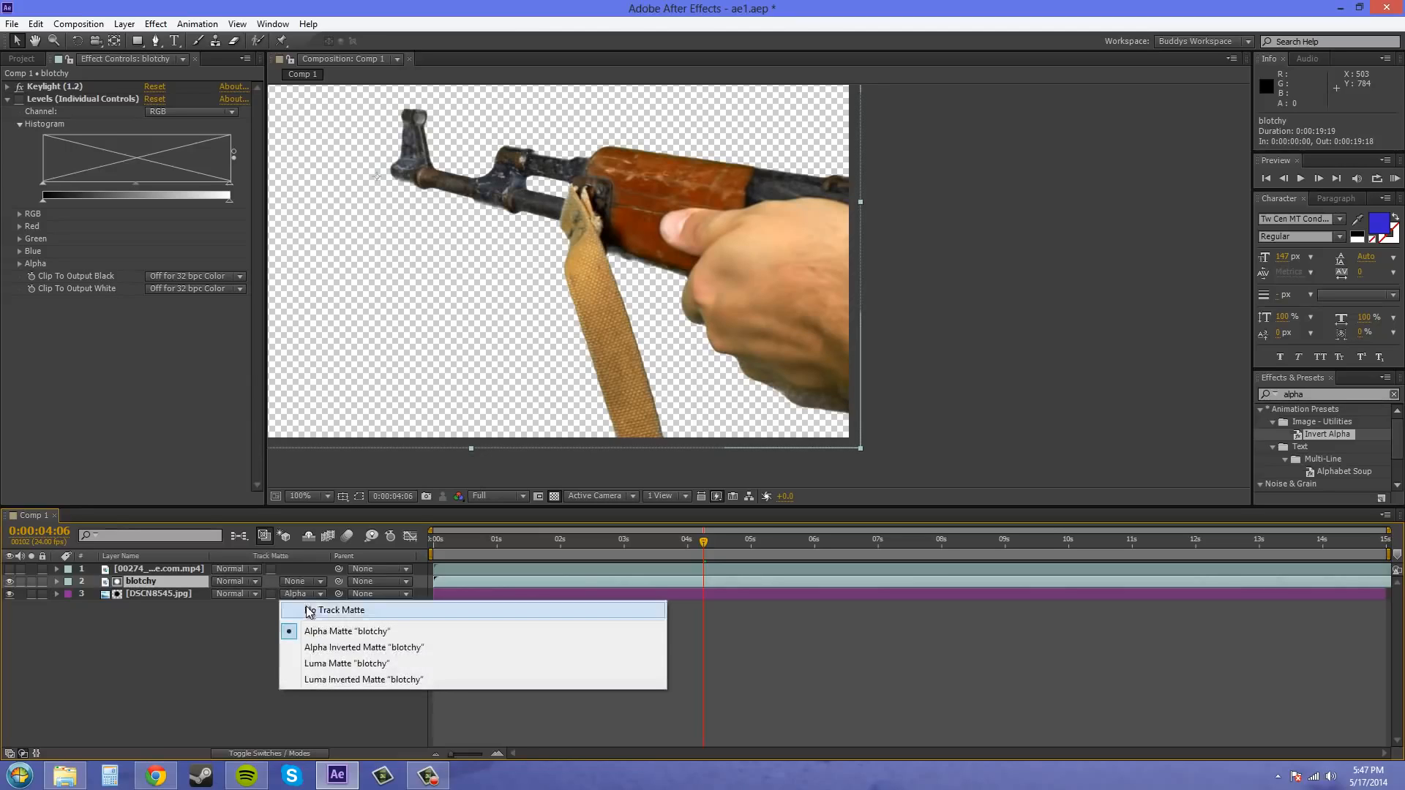
{"action": "left_click", "coordinate": [334, 609]}
- Move the 00274 clip below the hidden blotchy layer, apply it as DSCN8545.jpg's Alpha Matte, and inspect the cutout
{"action": "left_click_drag", "start_coordinate": [177, 572], "coordinate": [174, 587]}
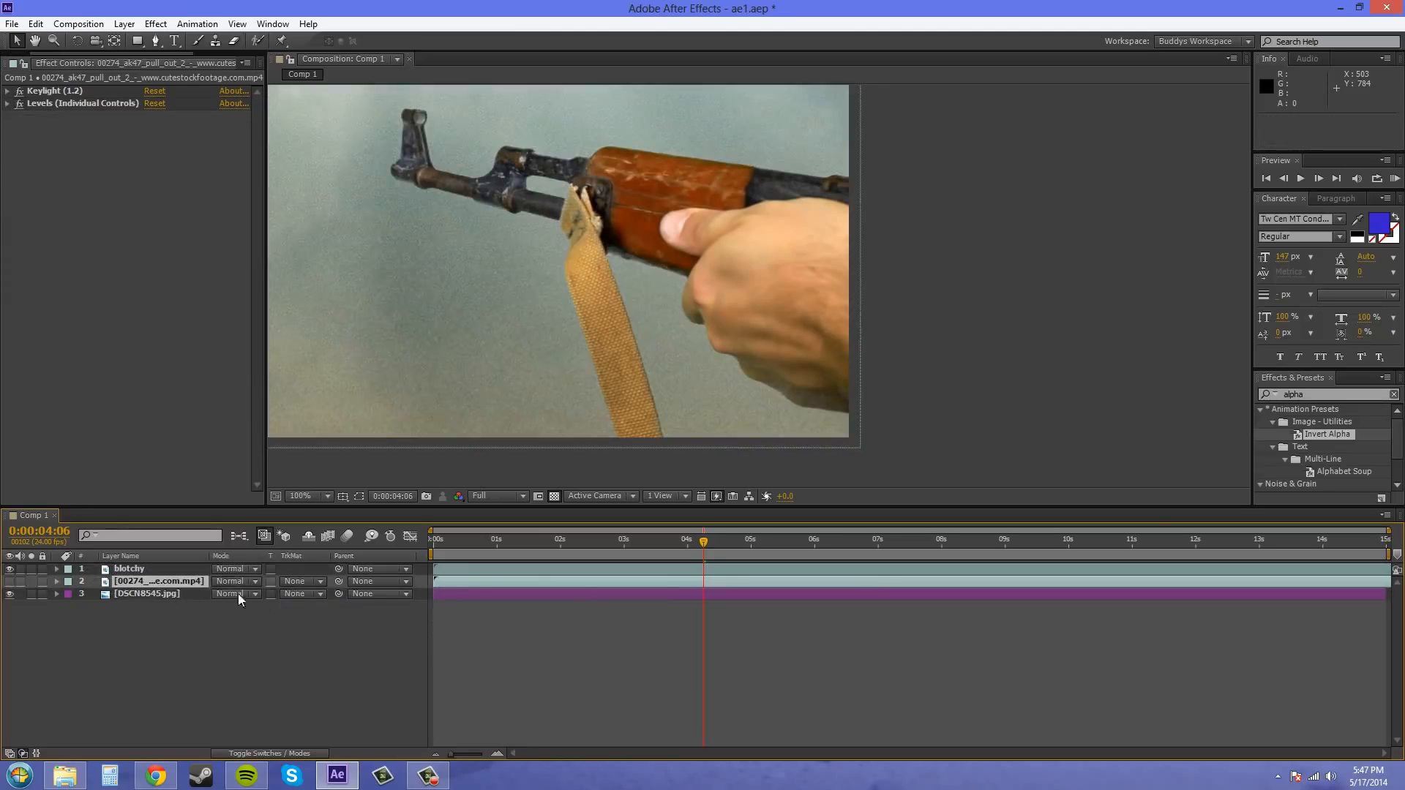
{"action": "left_click", "coordinate": [10, 580]}
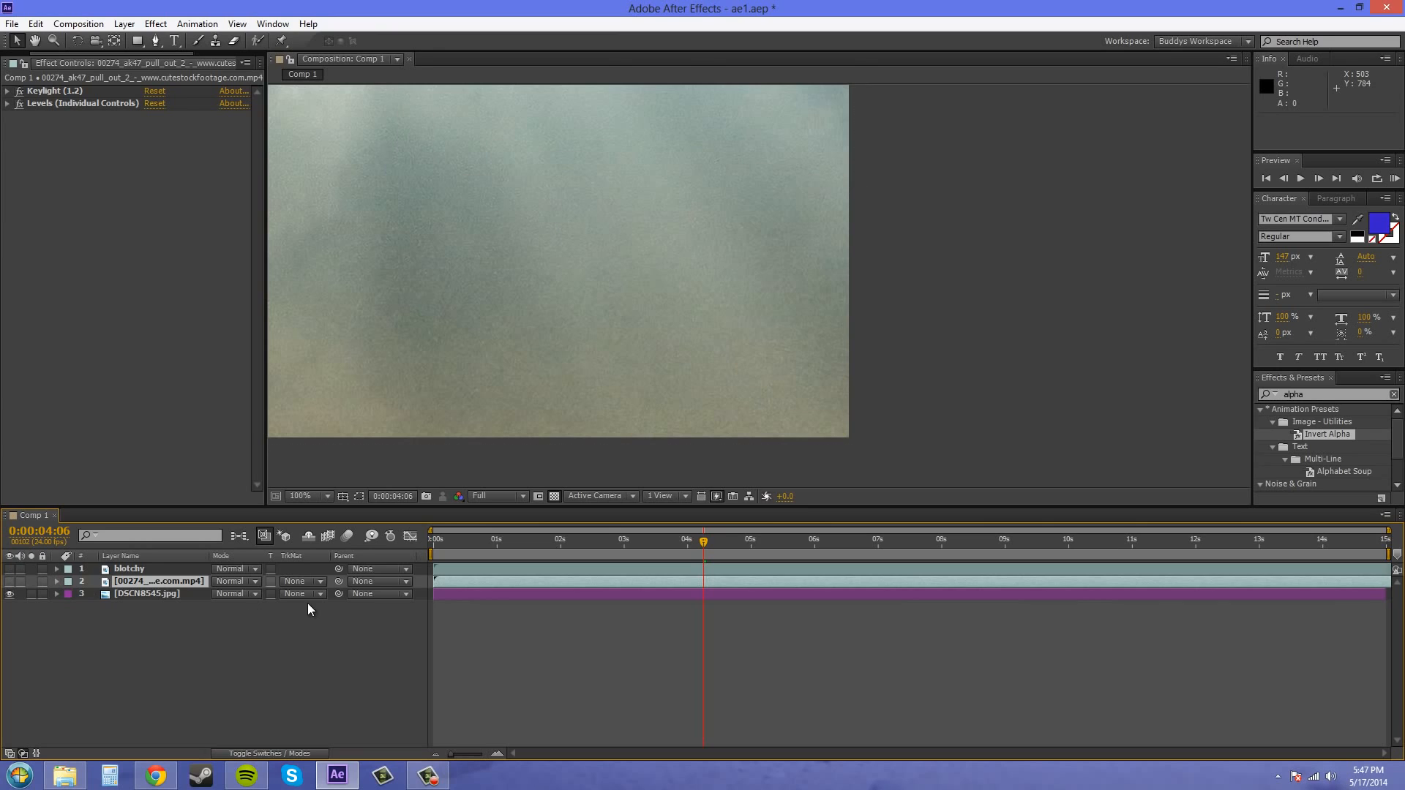
{"action": "left_click", "coordinate": [304, 593]}
{"action": "left_click", "coordinate": [333, 630]}
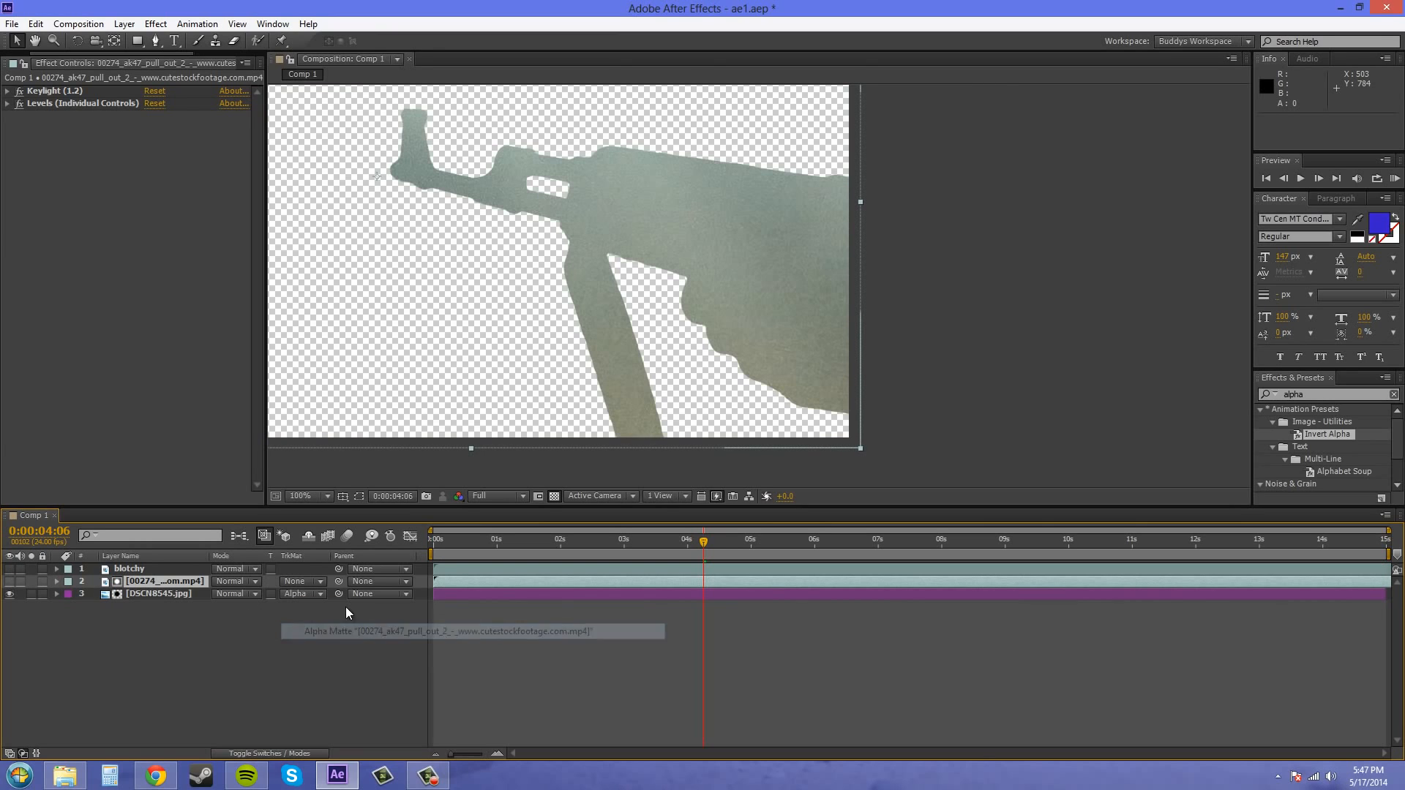
{"action": "left_click_drag", "start_coordinate": [580, 317], "coordinate": [728, 361]}
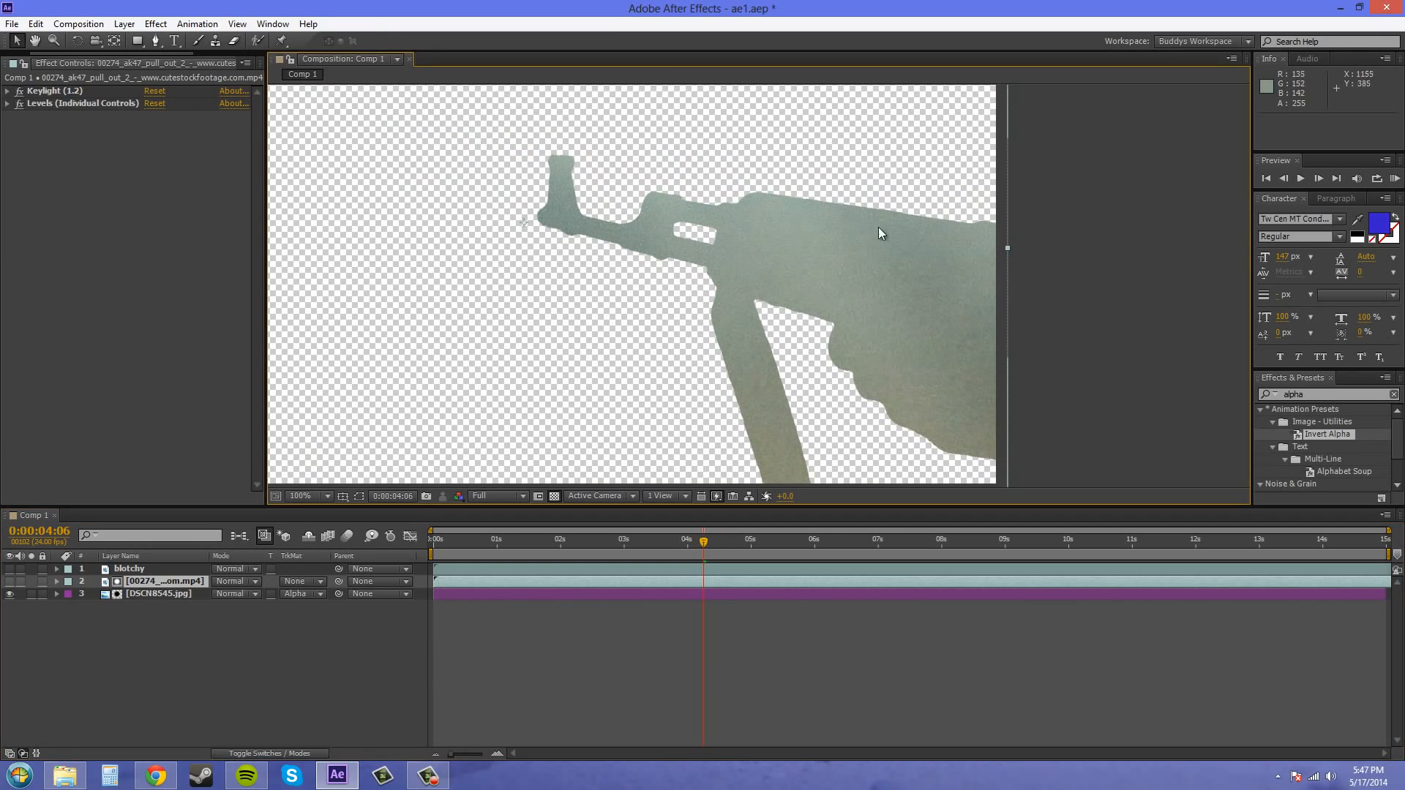
{"action": "left_click_drag", "start_coordinate": [907, 302], "coordinate": [833, 238]}
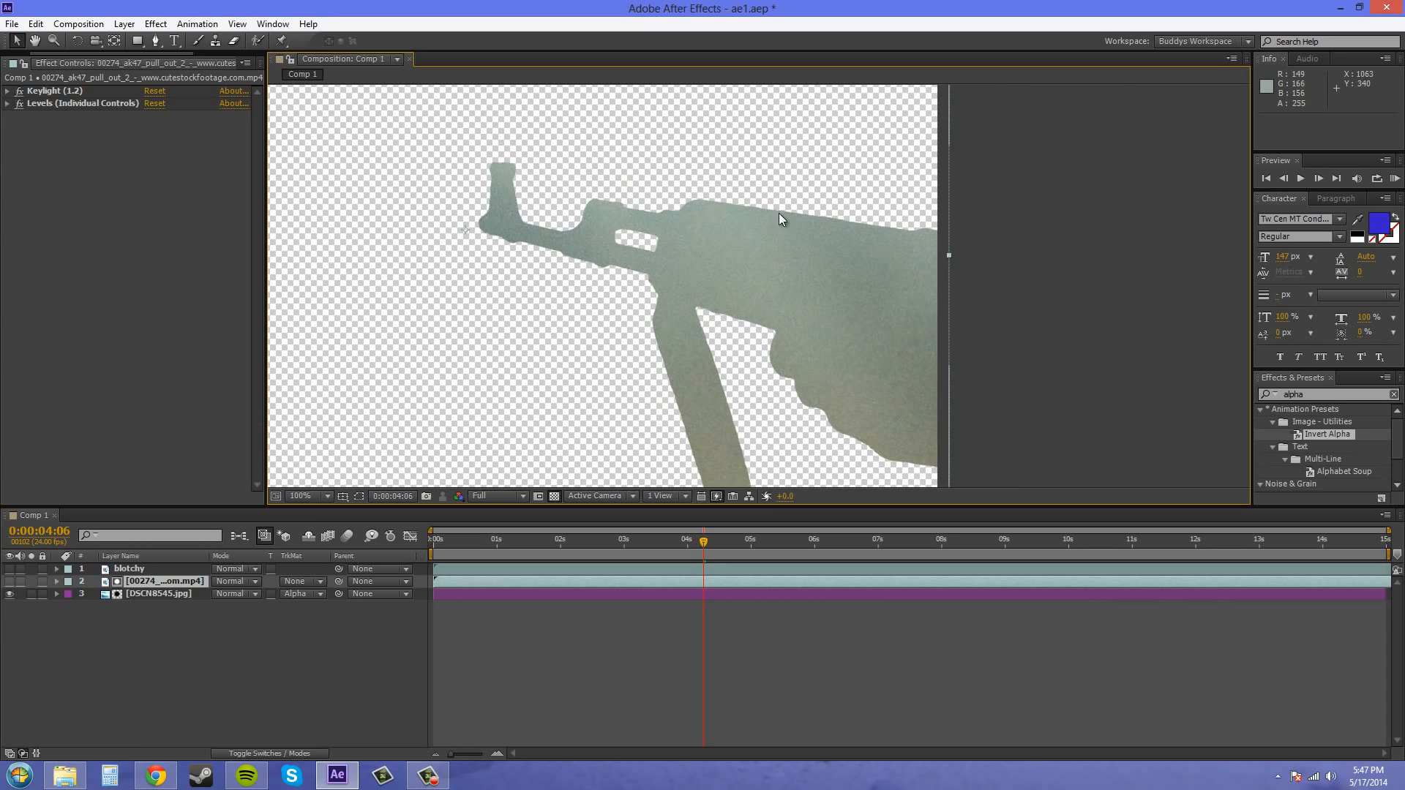
{"action": "key", "text": "period"}
{"action": "scroll", "coordinate": [1070, 298], "scroll_direction": "down", "scroll_amount": 2}
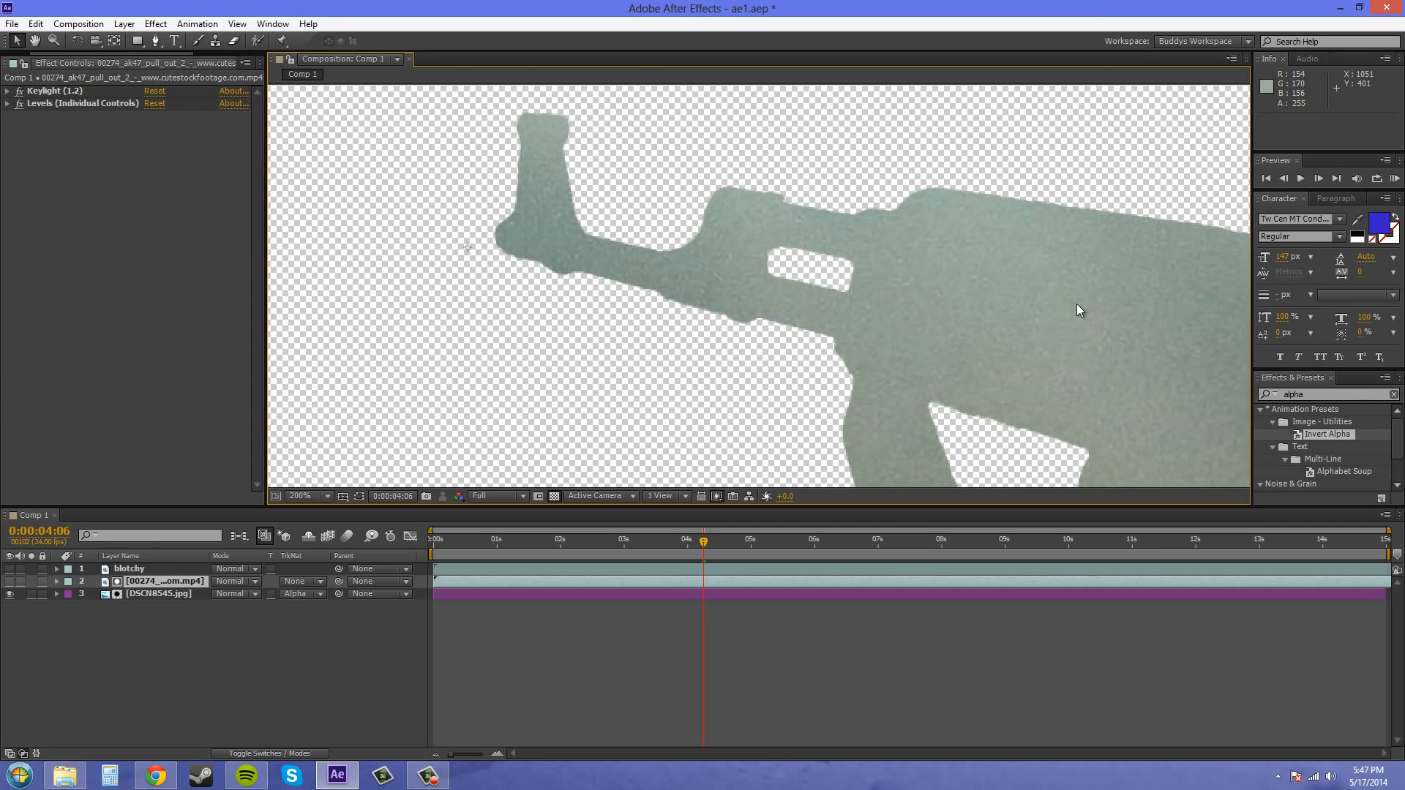
{"action": "scroll", "coordinate": [889, 257], "scroll_direction": "down", "scroll_amount": 1}
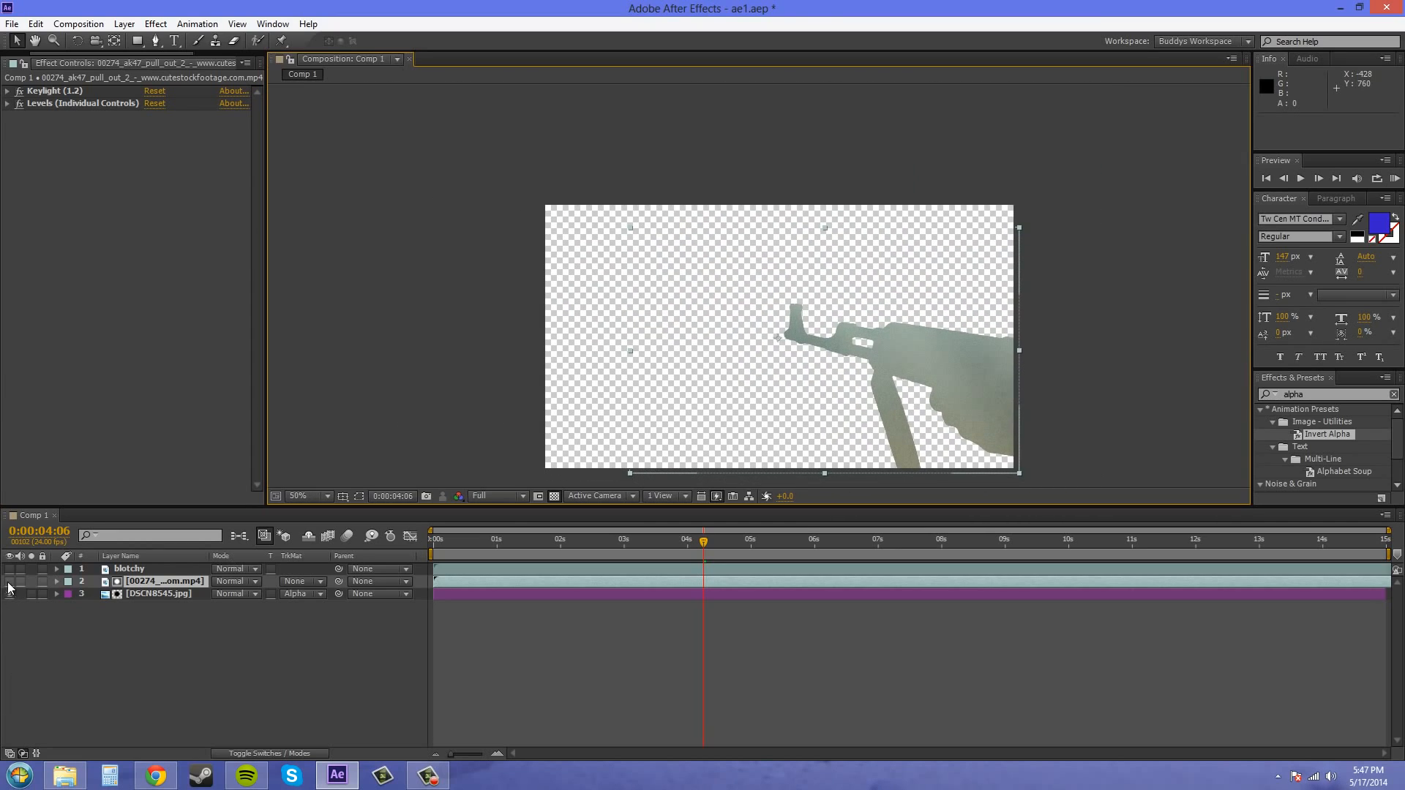
- Temporarily show the blotchy and 00274 clip layers over the matte, and view the 00274 clip's track matte options
{"action": "left_click_drag", "start_coordinate": [10, 568], "coordinate": [10, 581]}
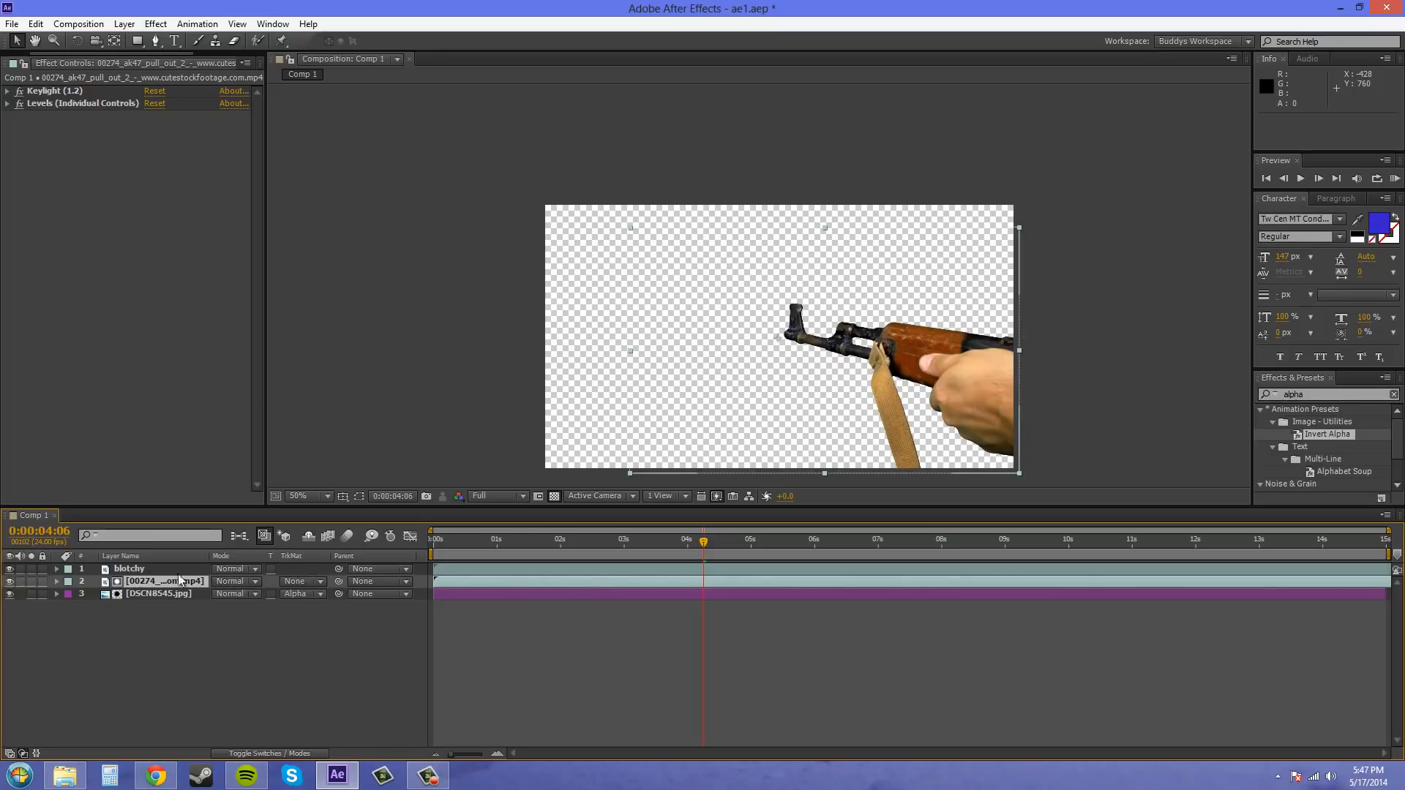
{"action": "left_click", "coordinate": [9, 569]}
{"action": "left_click", "coordinate": [9, 581]}
{"action": "left_click", "coordinate": [300, 581]}
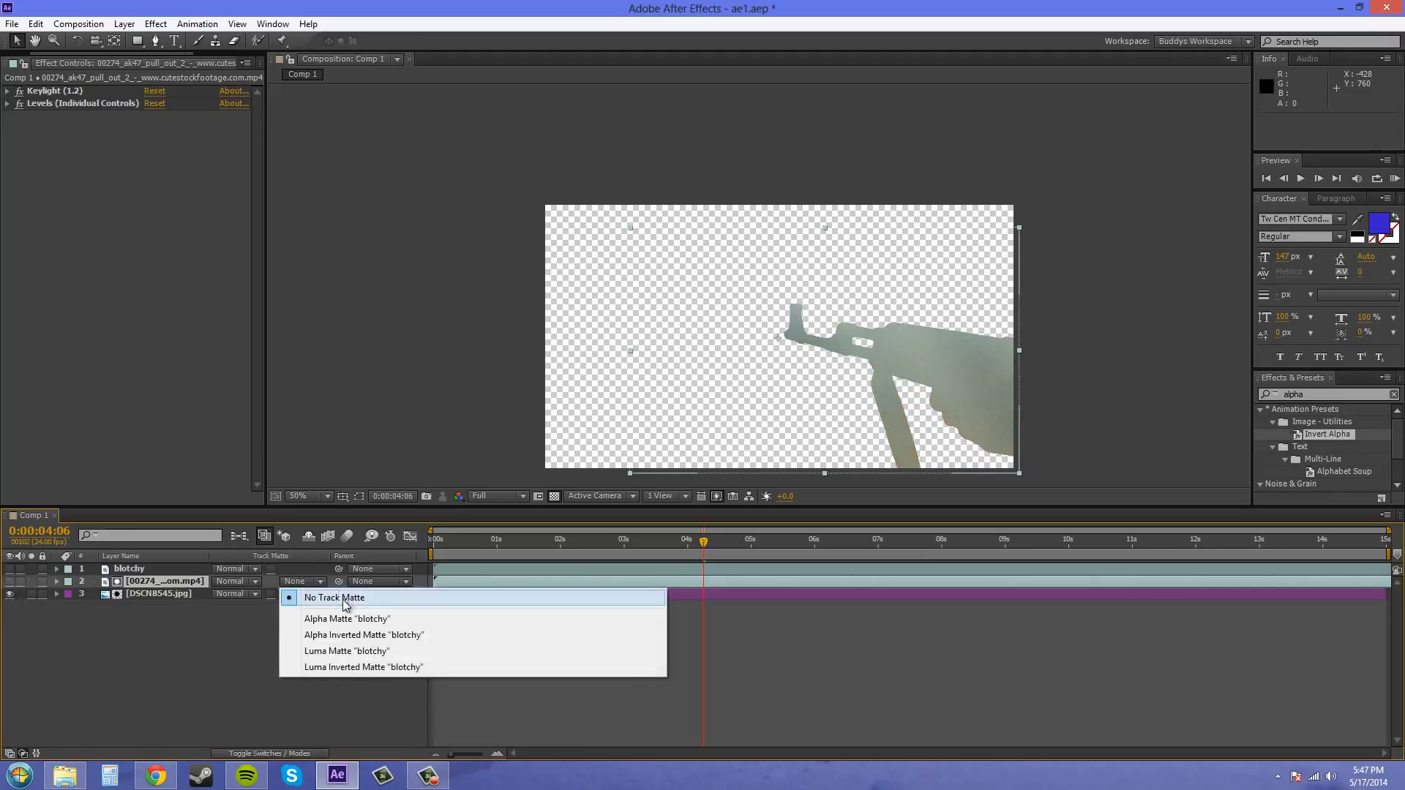
{"action": "left_click", "coordinate": [209, 620]}
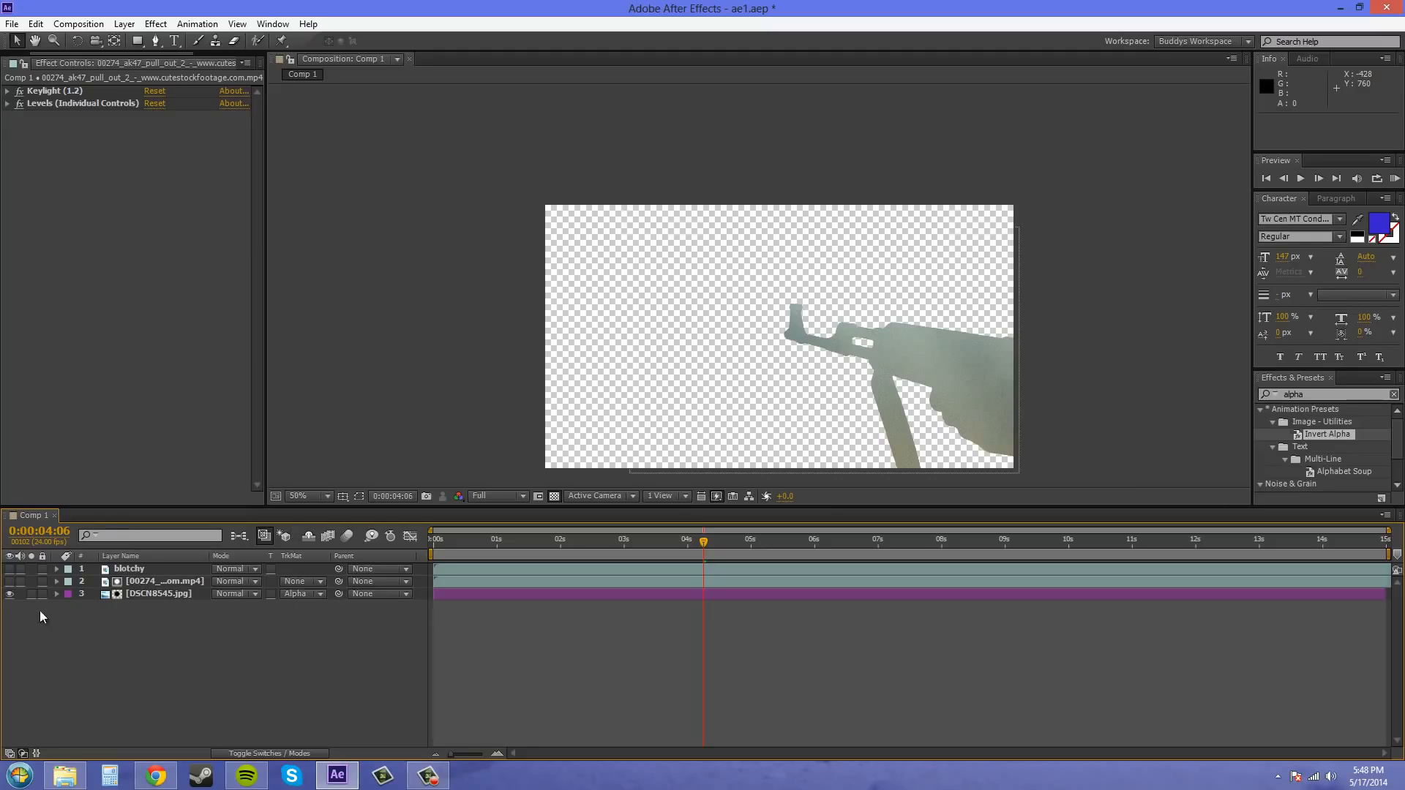
- Remove the alpha track matte from the DSCN8545.jpg background layer
{"action": "left_click", "coordinate": [297, 594]}
{"action": "left_click", "coordinate": [312, 605]}
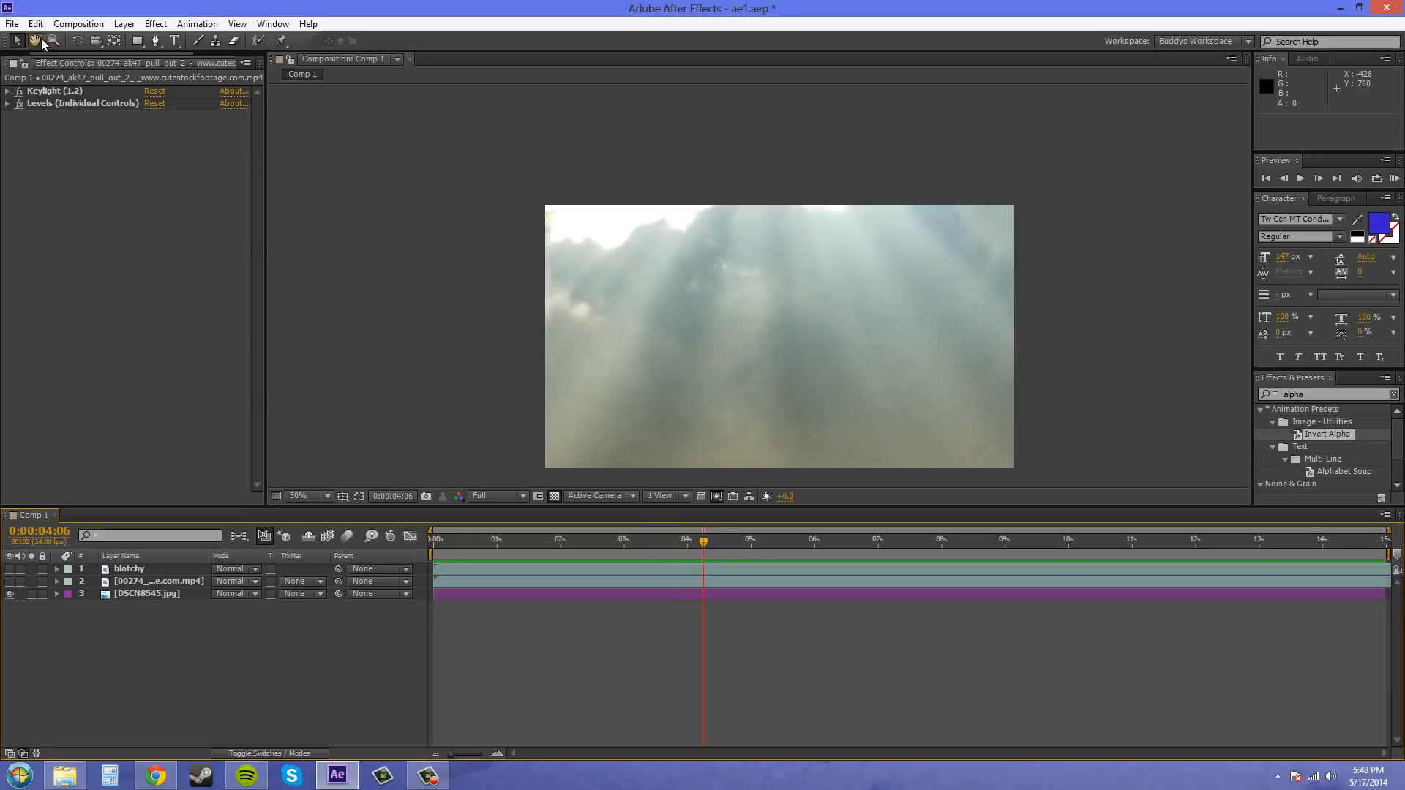
- Add the 00274 green screen .mp4 from the project's Video folder as the top layer of Comp 1
{"action": "left_click_drag", "start_coordinate": [85, 54], "coordinate": [51, 55]}
{"action": "left_click", "coordinate": [20, 64]}
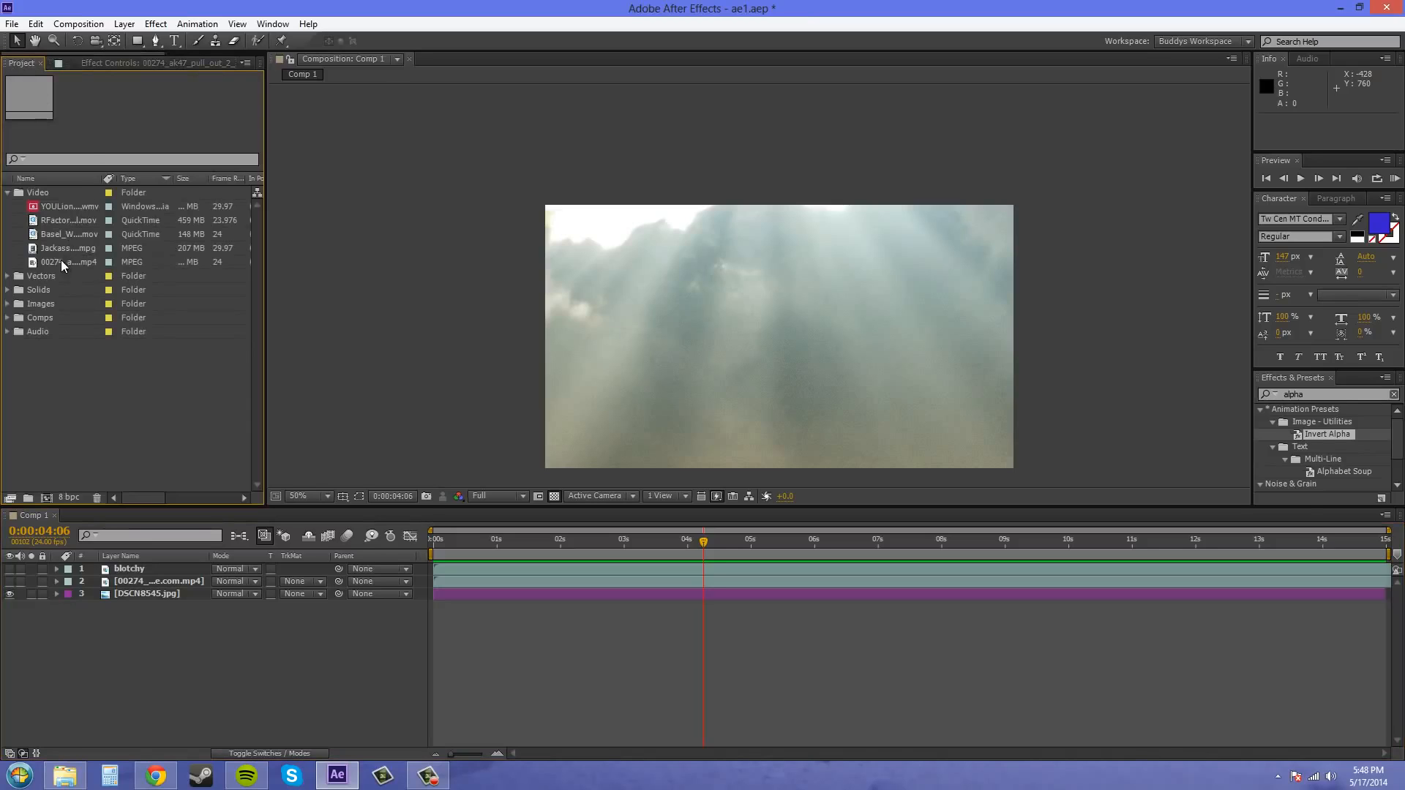
{"action": "left_click", "coordinate": [85, 265]}
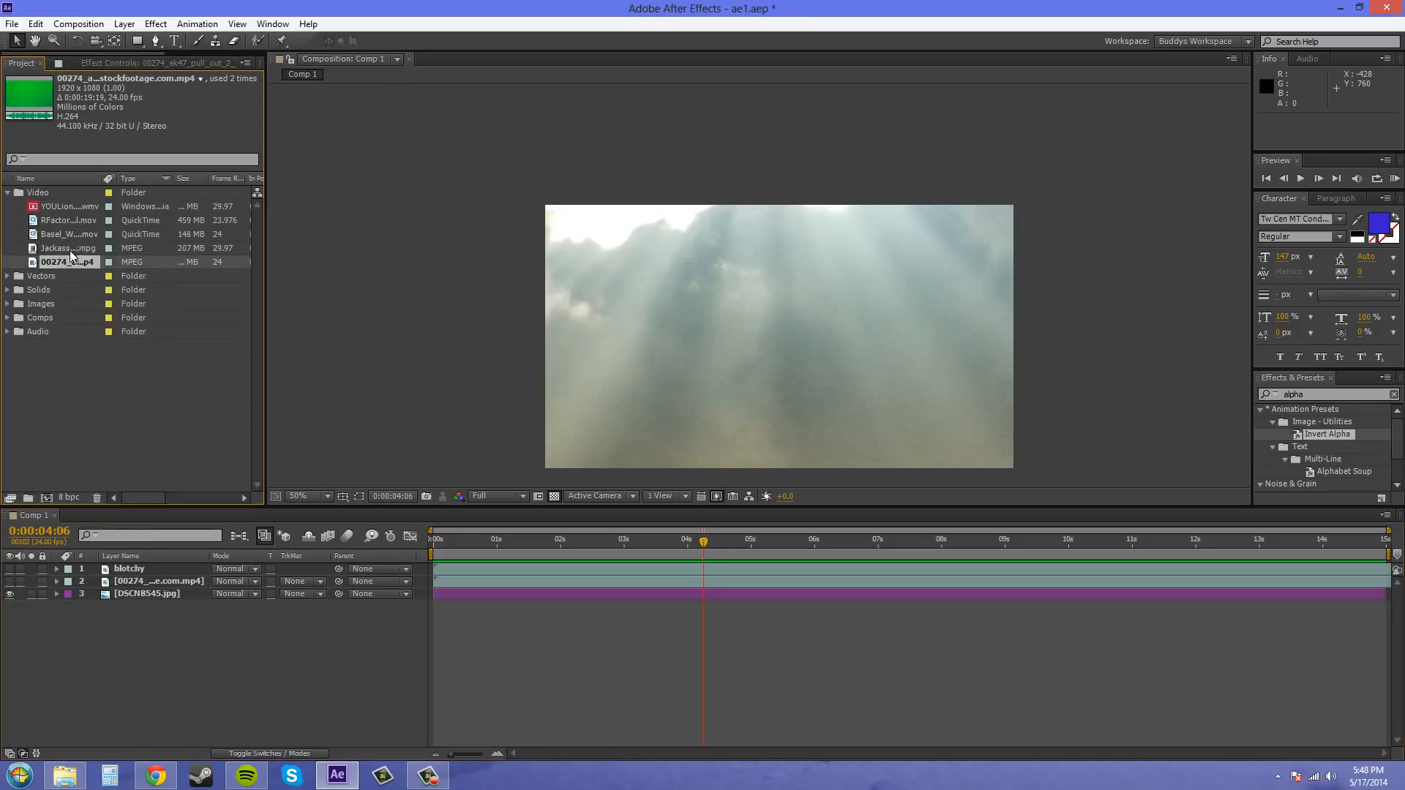
{"action": "left_click_drag", "start_coordinate": [67, 262], "coordinate": [141, 565]}
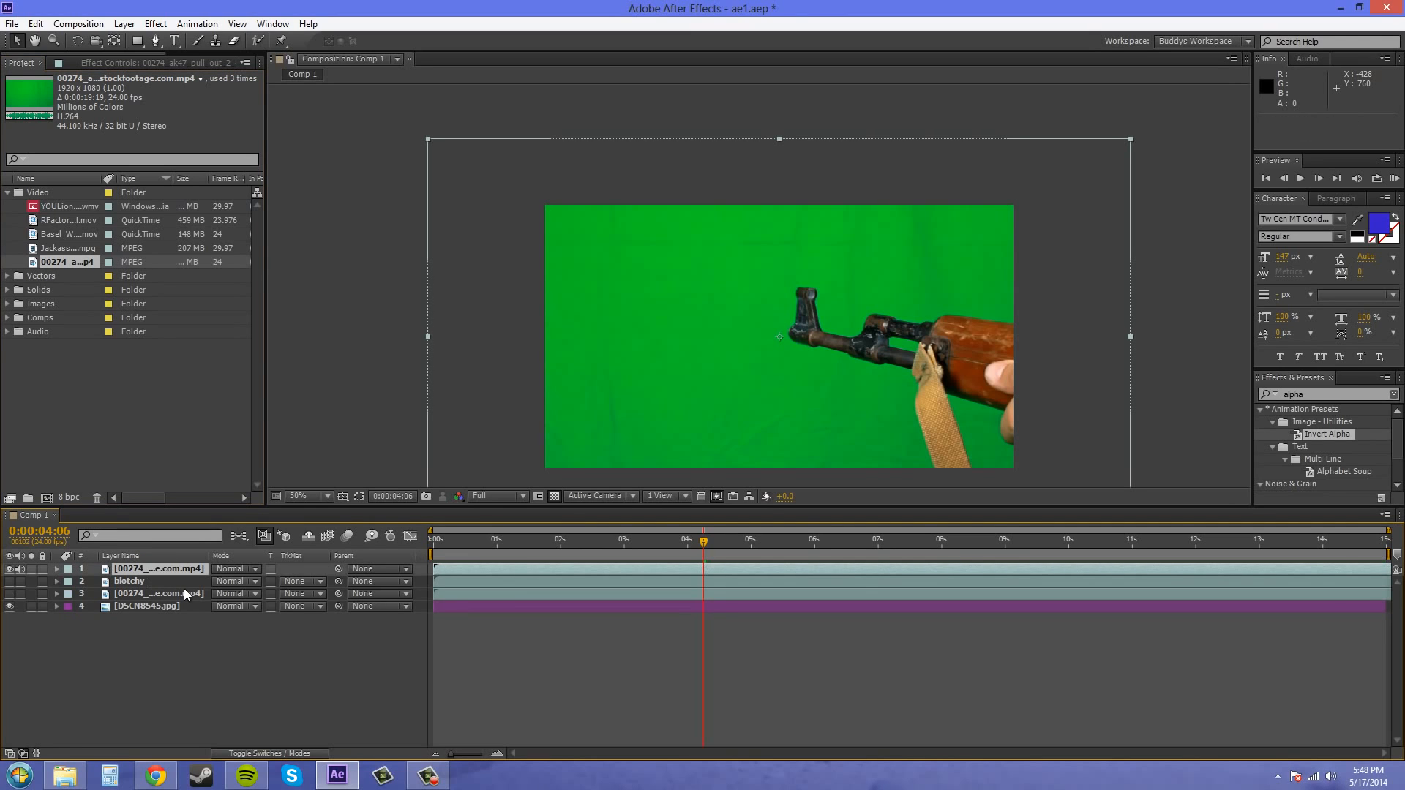
- Move the current time to 0:00:02:23 to preview the AK-47 and set the composition preview resolution to Full
{"action": "left_click_drag", "start_coordinate": [1075, 340], "coordinate": [1064, 279]}
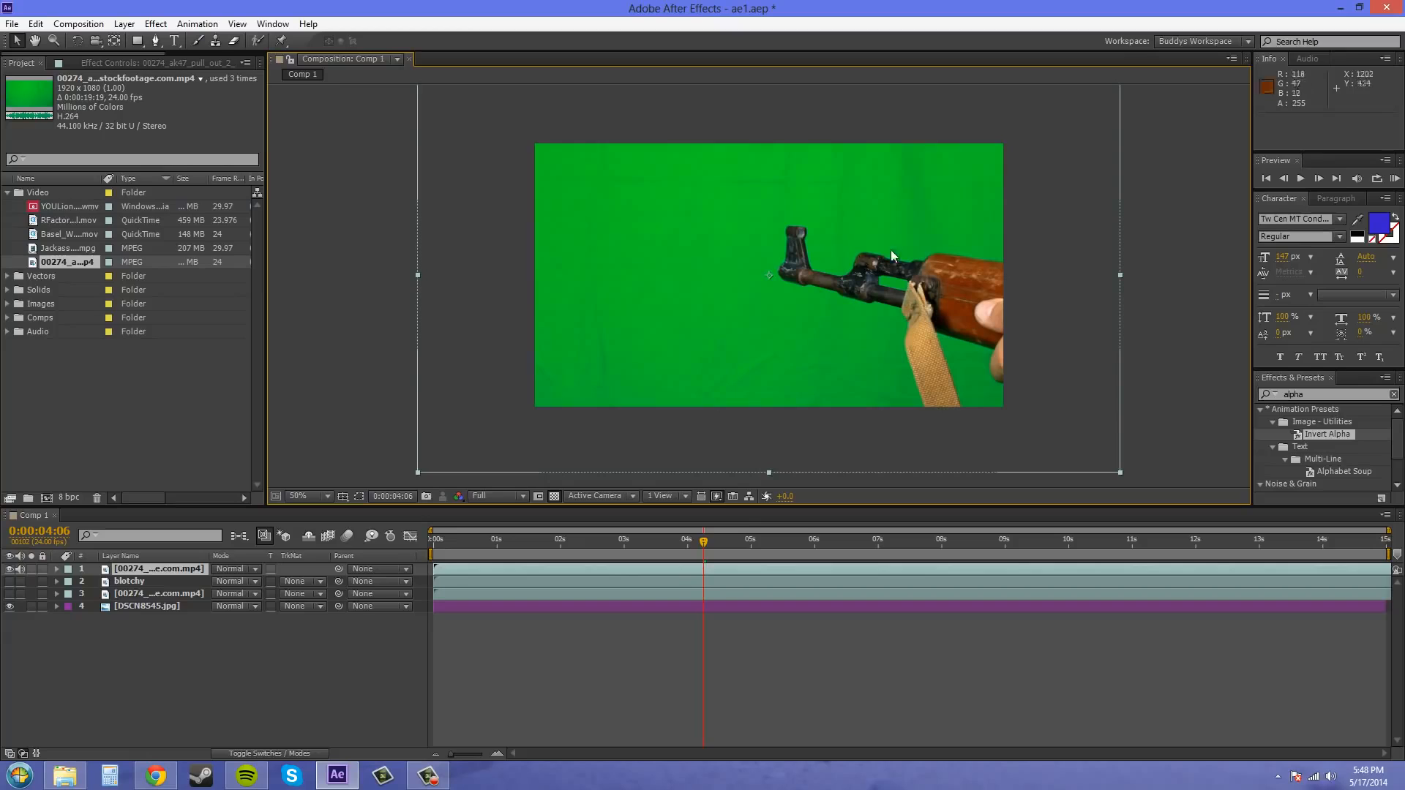
{"action": "left_click_drag", "start_coordinate": [713, 543], "coordinate": [621, 555]}
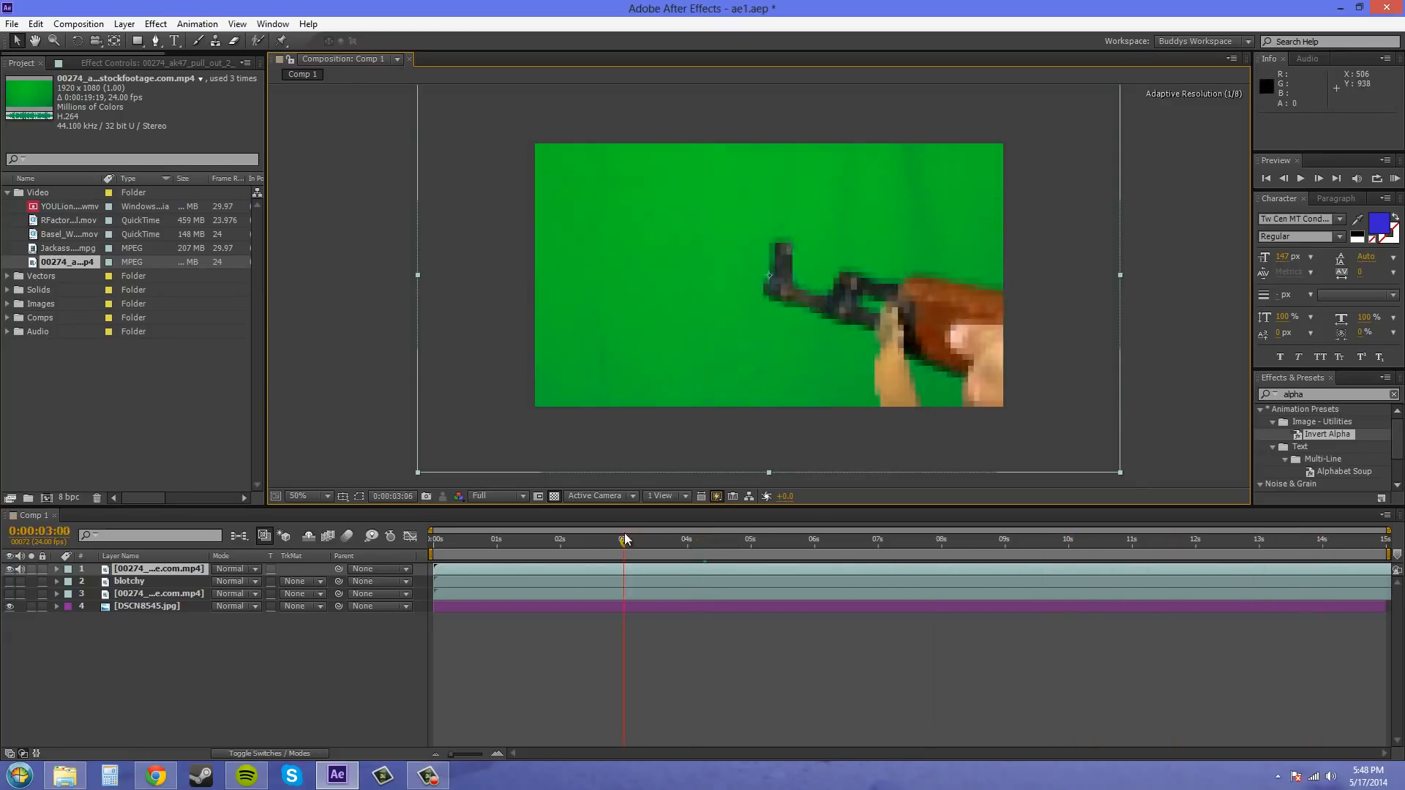
{"action": "left_click", "coordinate": [516, 494]}
{"action": "left_click", "coordinate": [501, 534]}
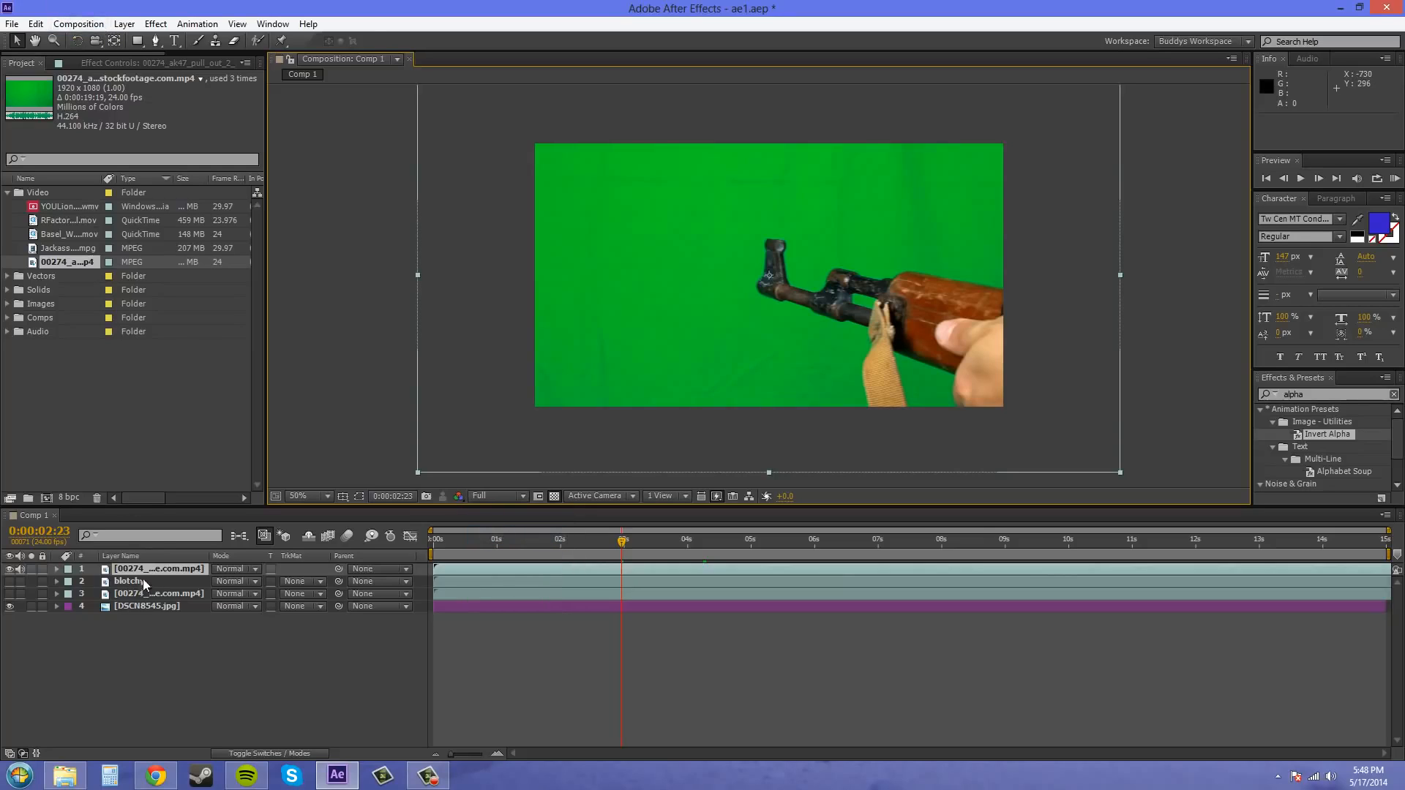
- Apply Keylight (1.2) to the top 00274 clip and sample the green background near the gun as its Screen Colour
{"action": "left_click", "coordinate": [156, 23]}
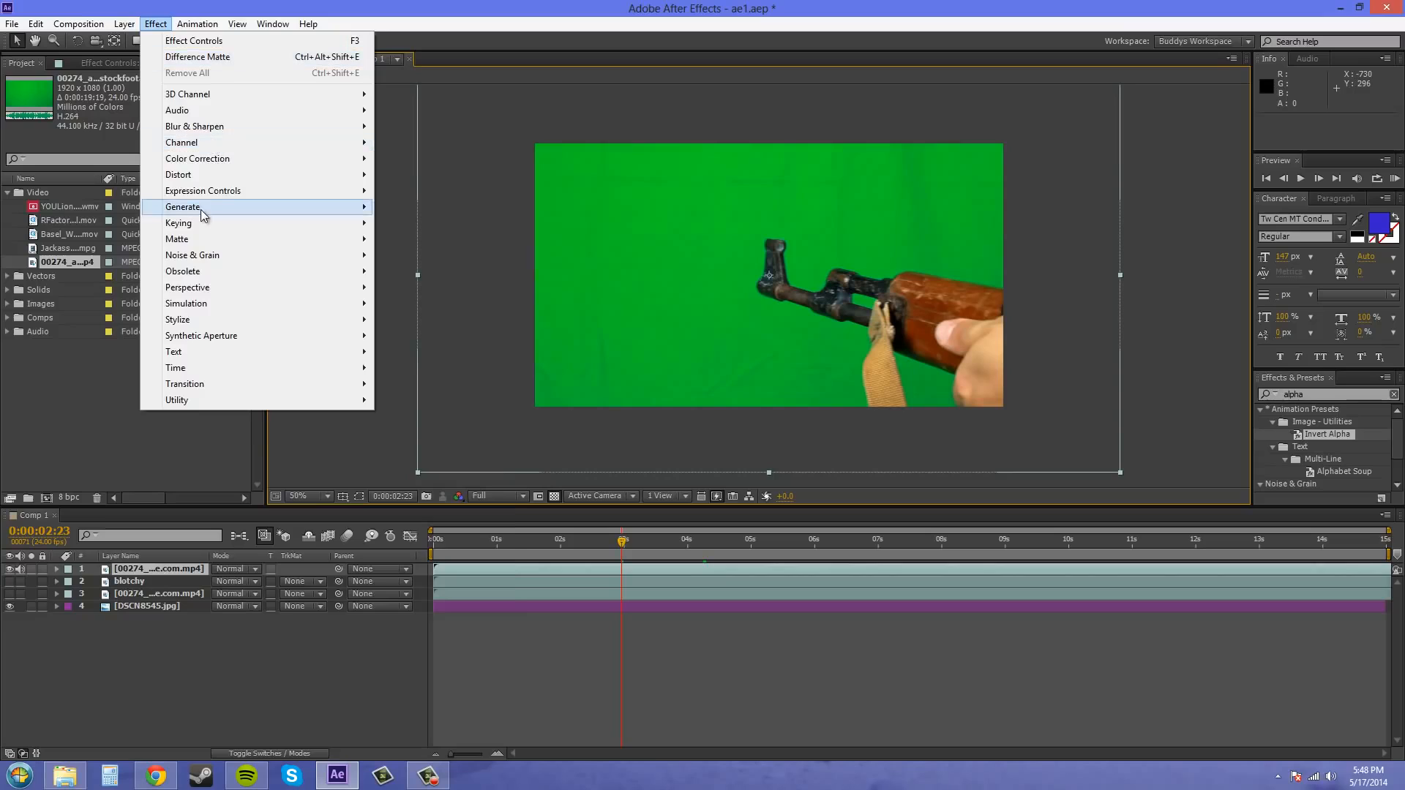
{"action": "mouse_move", "coordinate": [217, 226]}
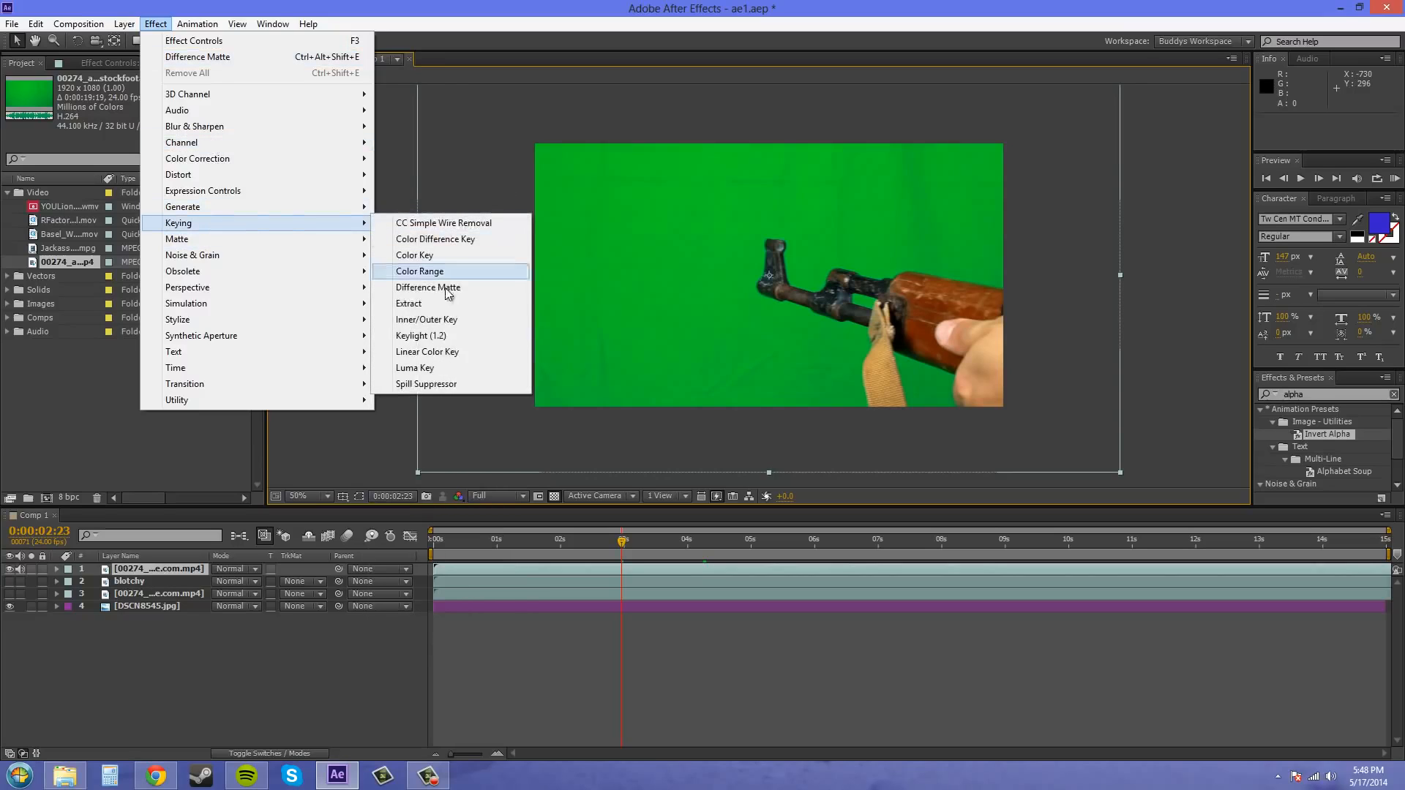
{"action": "left_click", "coordinate": [446, 338]}
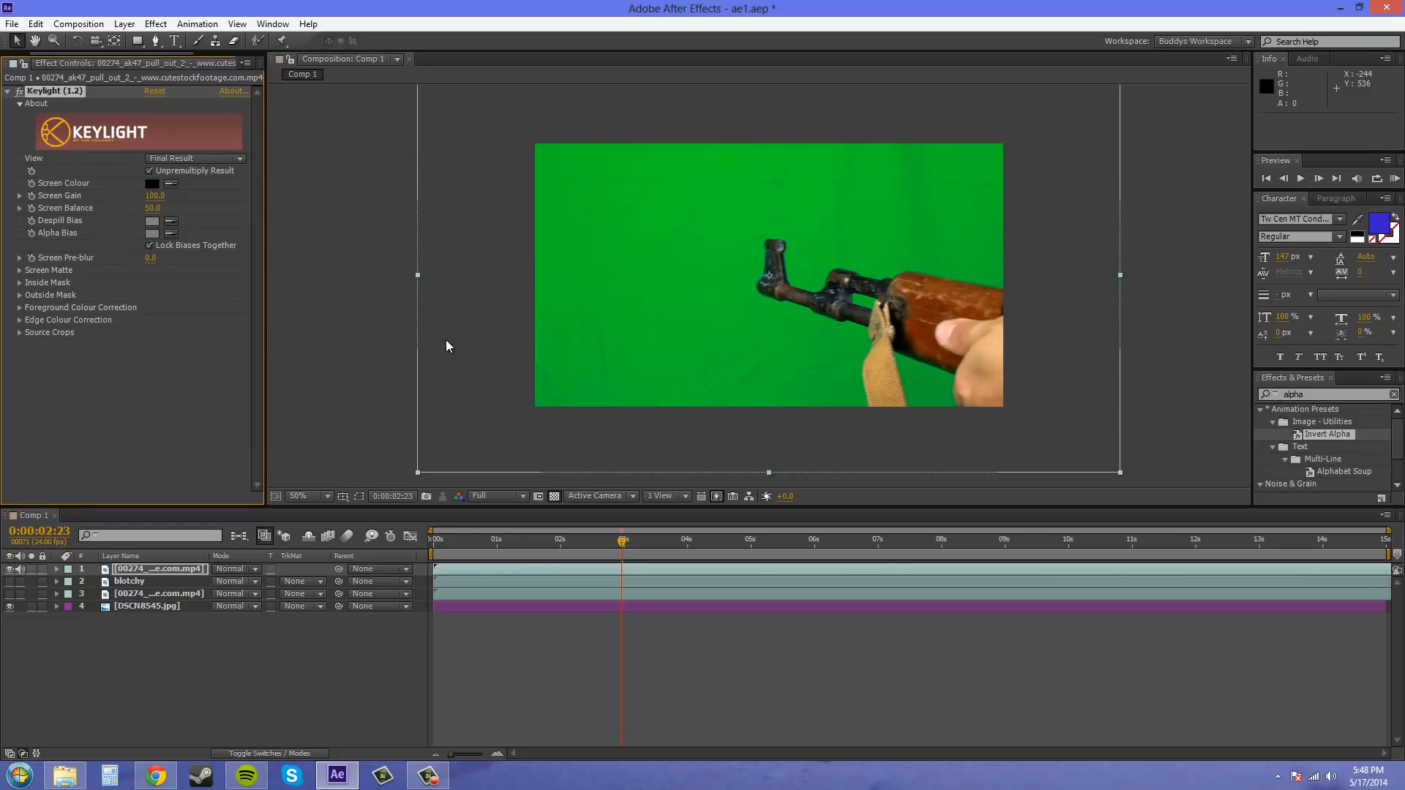
{"action": "left_click", "coordinate": [170, 184]}
{"action": "left_click", "coordinate": [808, 289]}
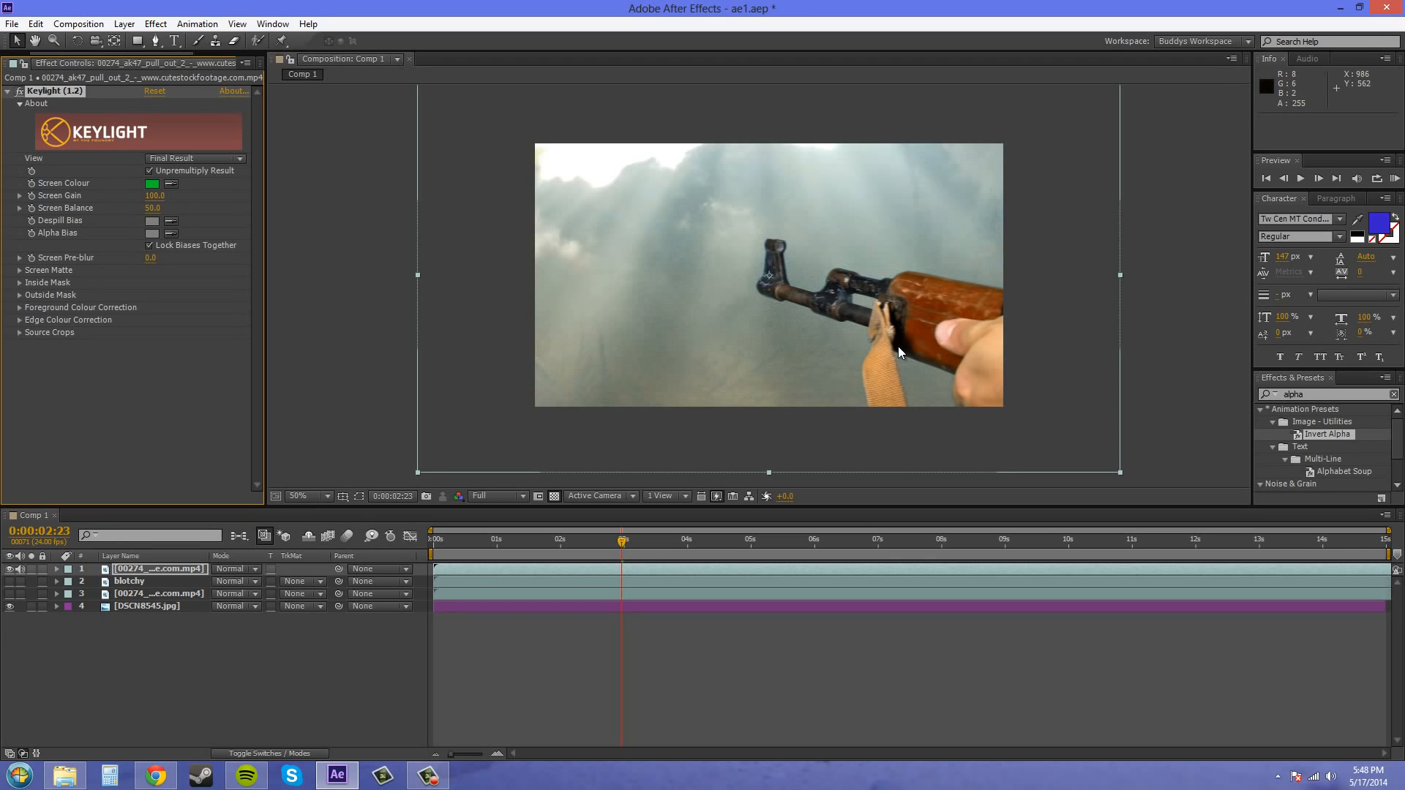
- Inspect the gun's keyed edges up close, and set Keylight's Screen Gain to 126 and Screen Balance to 17
{"action": "scroll", "coordinate": [915, 325], "scroll_direction": "up", "scroll_amount": 4}
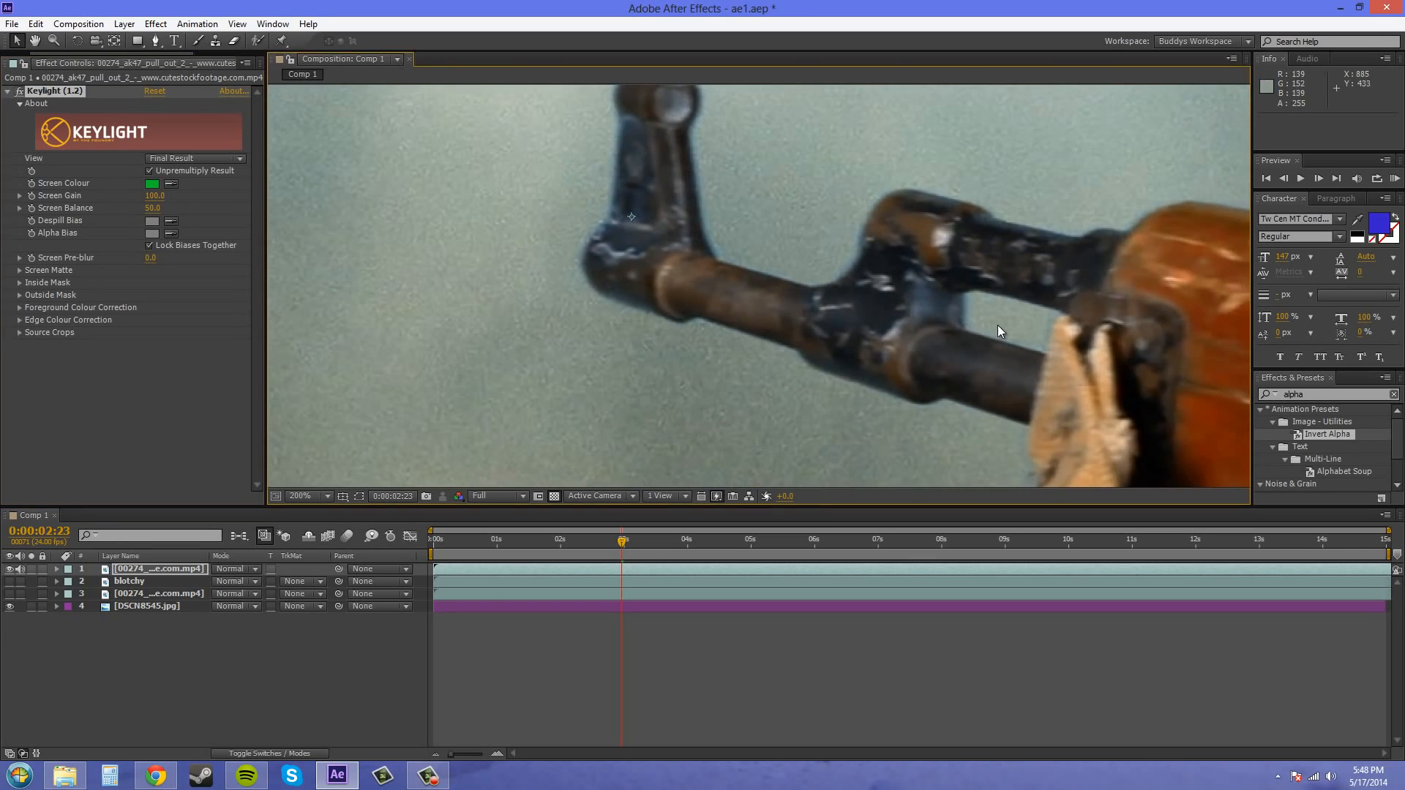
{"action": "left_click_drag", "start_coordinate": [998, 326], "coordinate": [740, 296]}
{"action": "left_click_drag", "start_coordinate": [774, 205], "coordinate": [924, 242]}
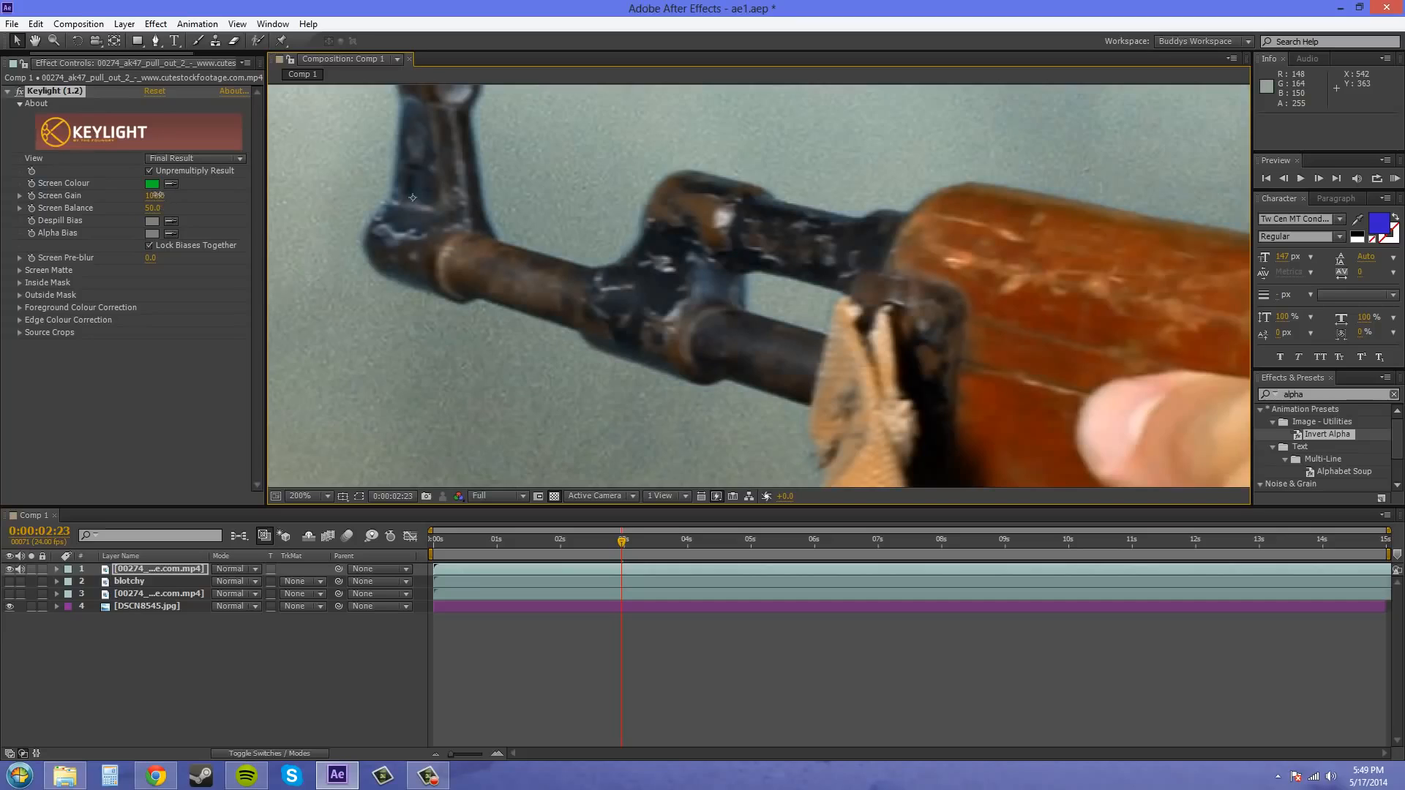
{"action": "left_click_drag", "start_coordinate": [156, 195], "coordinate": [179, 196]}
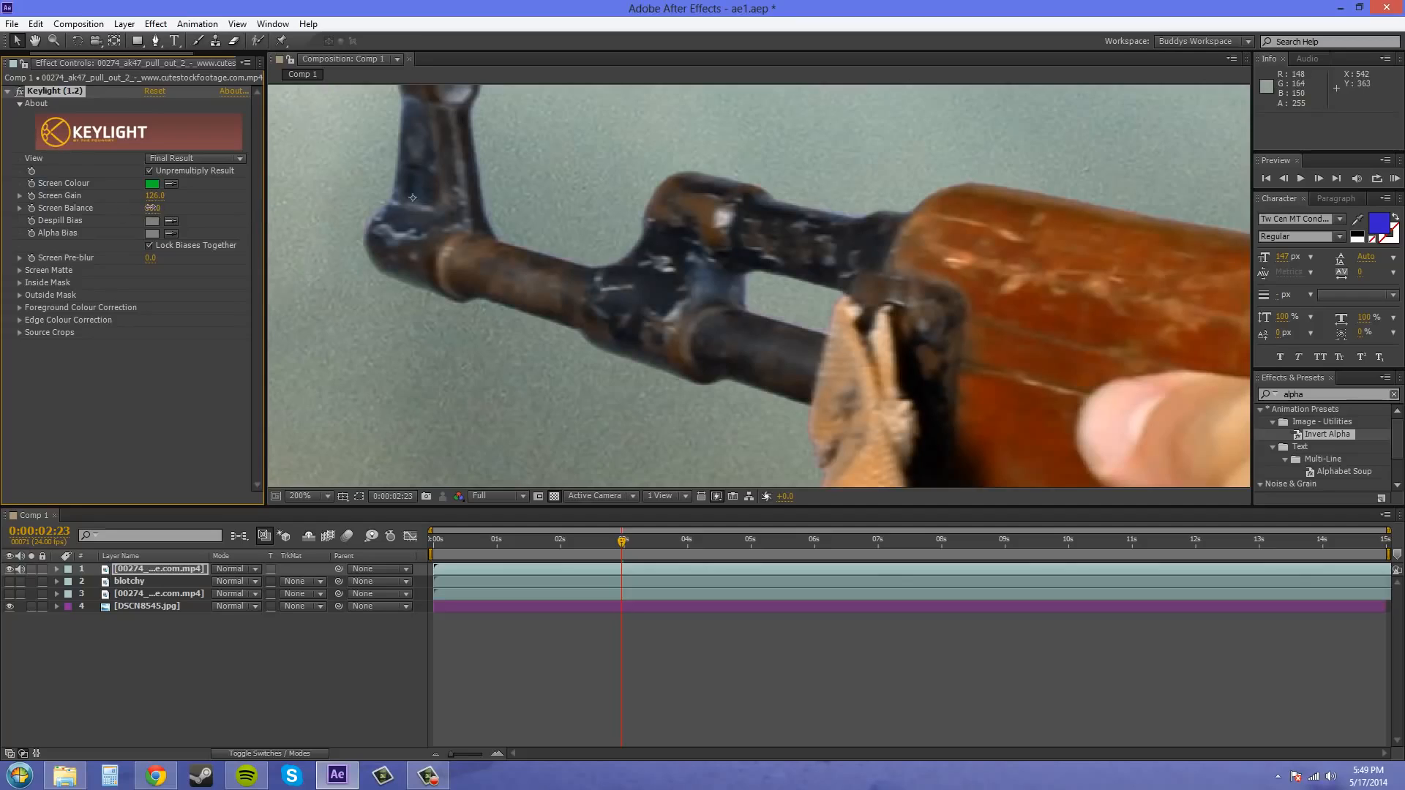
{"action": "left_click_drag", "start_coordinate": [146, 207], "coordinate": [126, 208]}
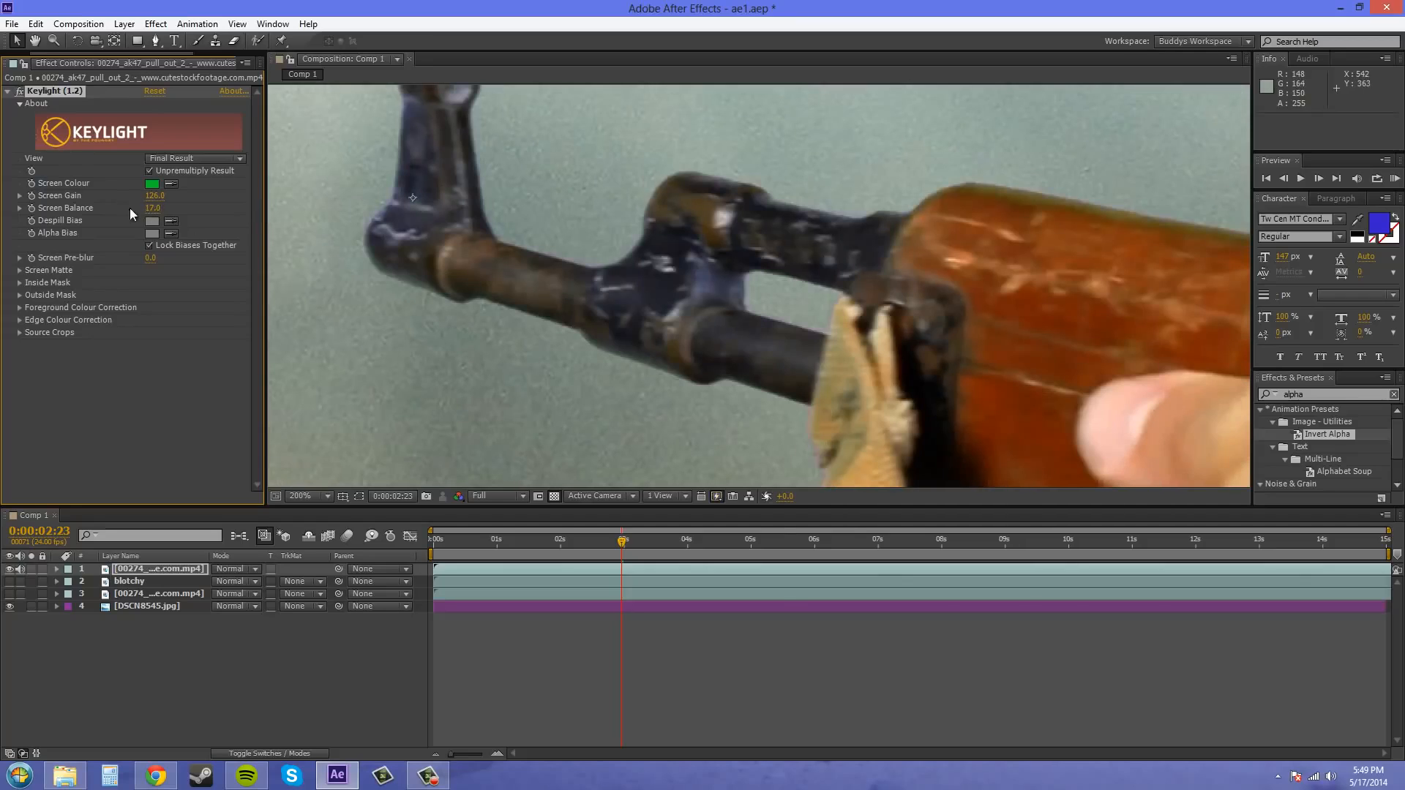
- Set the composition's fast previews to Off (Final Quality)
{"action": "left_click", "coordinate": [675, 498]}
{"action": "left_click", "coordinate": [717, 497]}
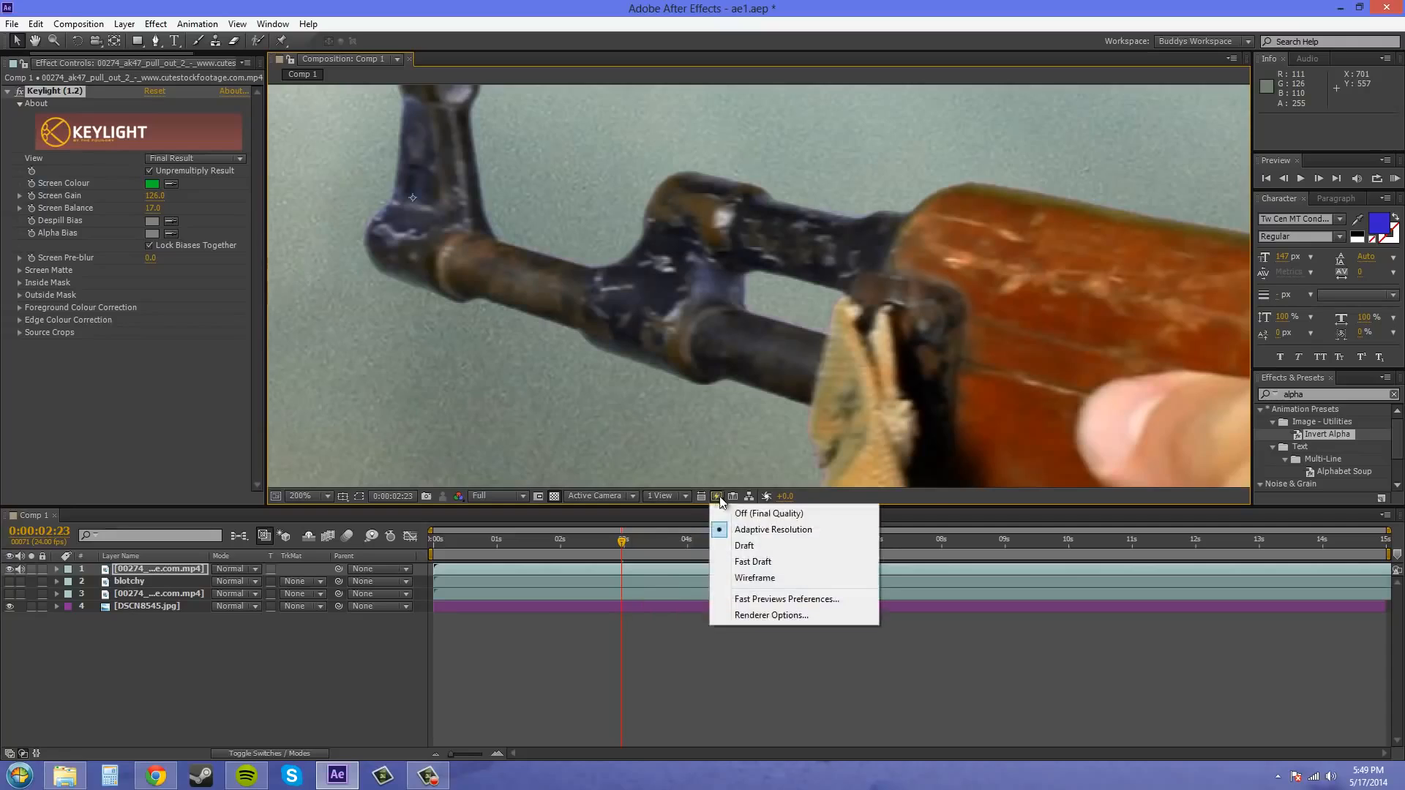
{"action": "left_click", "coordinate": [744, 513]}
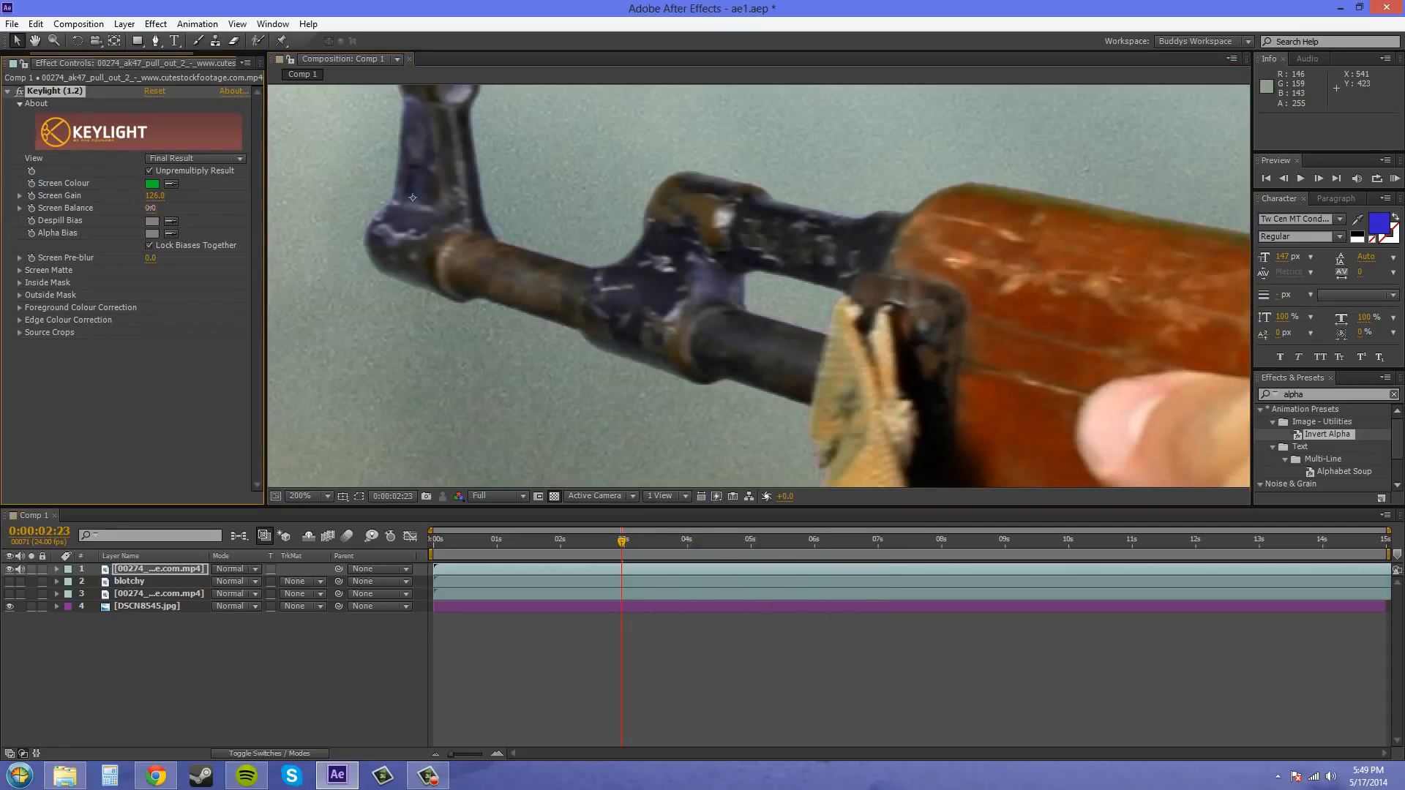
- Set Keylight's Screen Balance to 0, try 71 instead, and undo that trial value
{"action": "left_click_drag", "start_coordinate": [139, 209], "coordinate": [229, 219]}
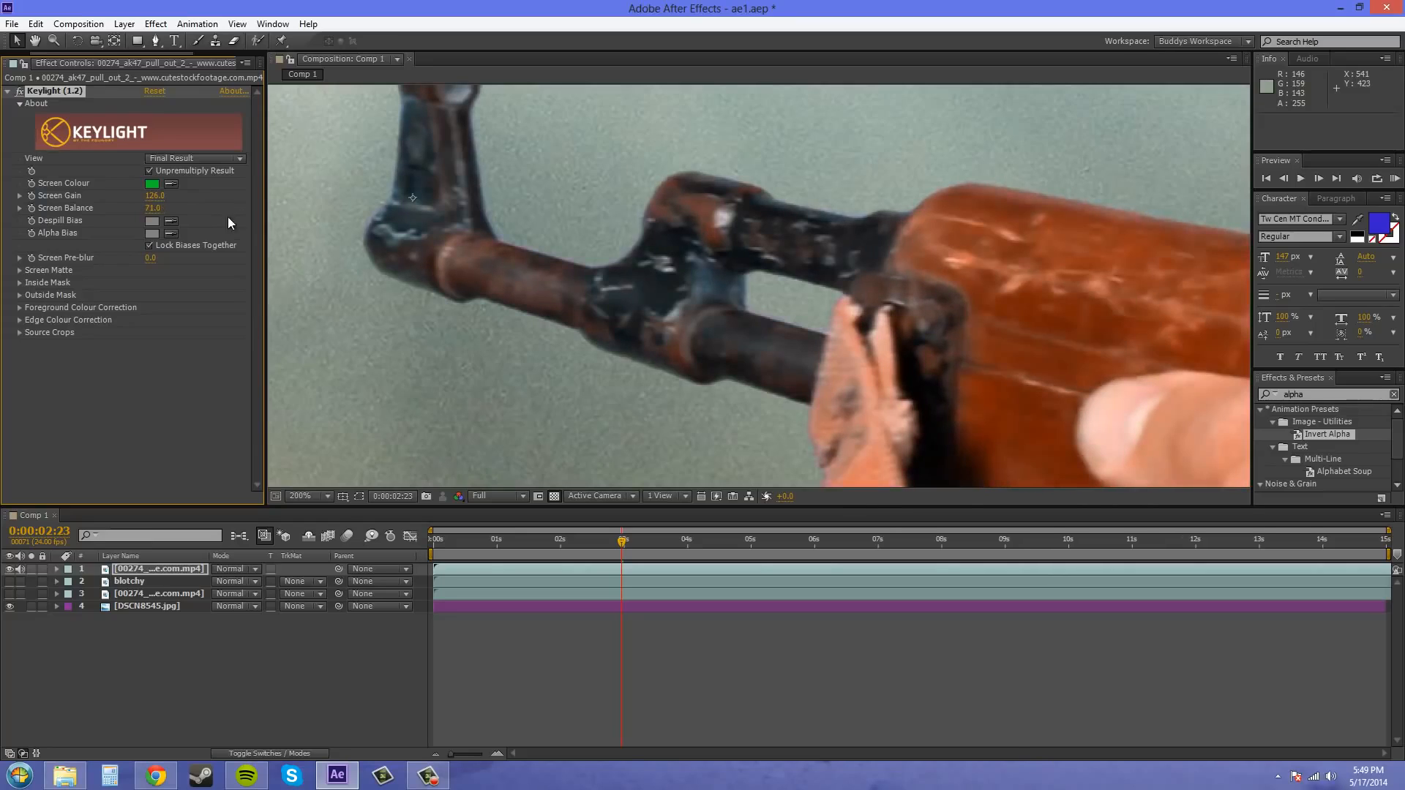
{"action": "key", "text": "ctrl+z"}
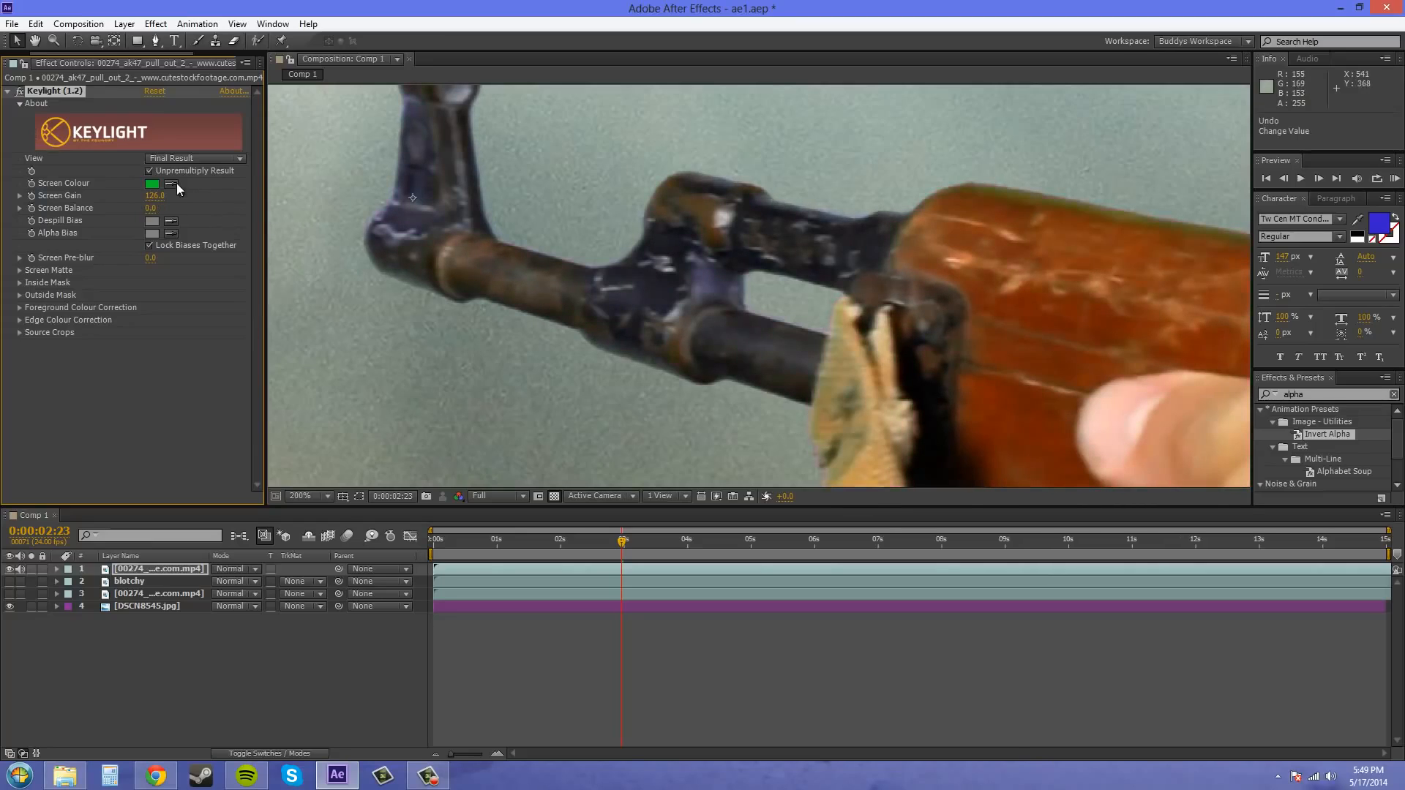
{"action": "scroll", "coordinate": [852, 237], "scroll_direction": "down", "scroll_amount": 1}
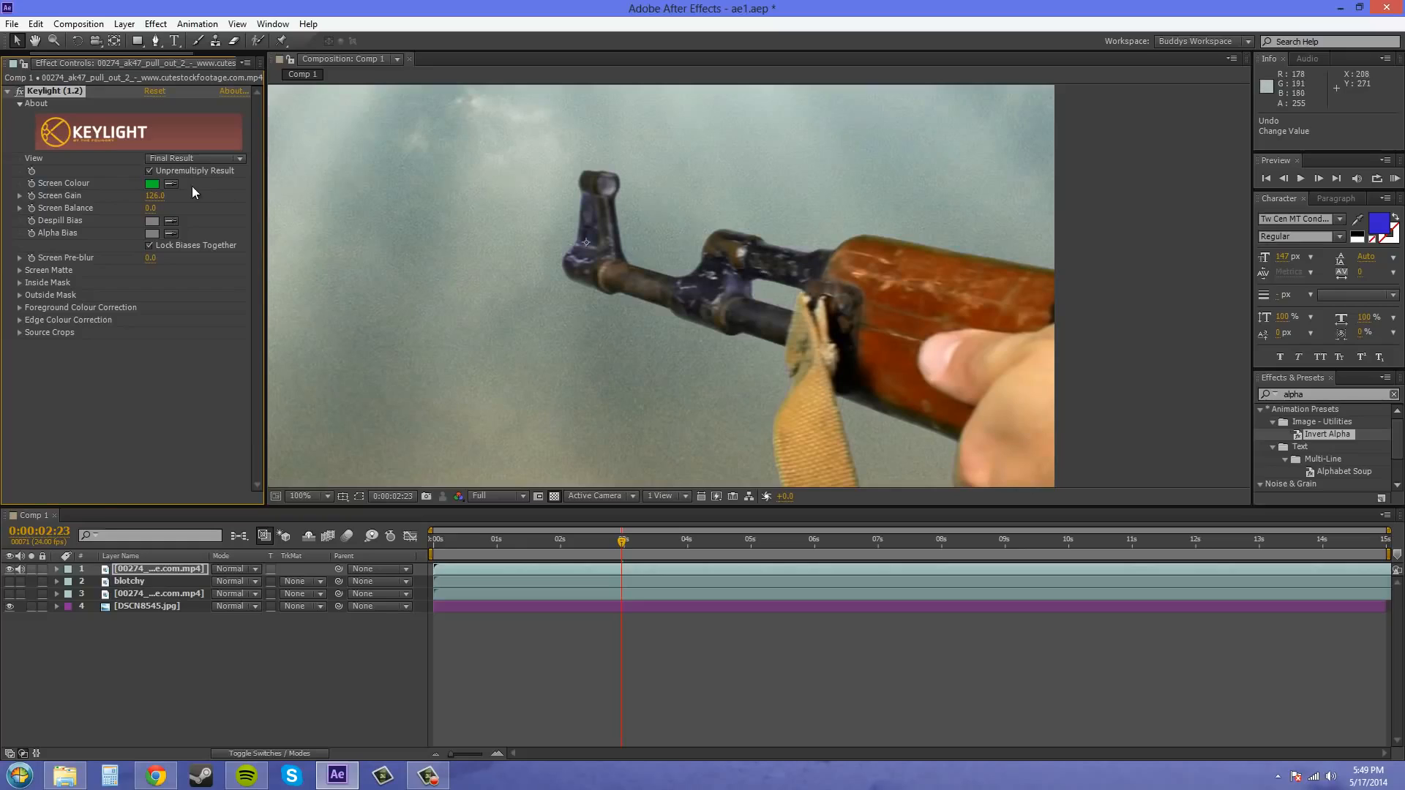
- Set Keylight's Screen Gain to 100, try 102 instead, and undo that trial value
{"action": "left_click", "coordinate": [155, 196]}
{"action": "type", "text": "100"}
{"action": "key", "text": "Return"}
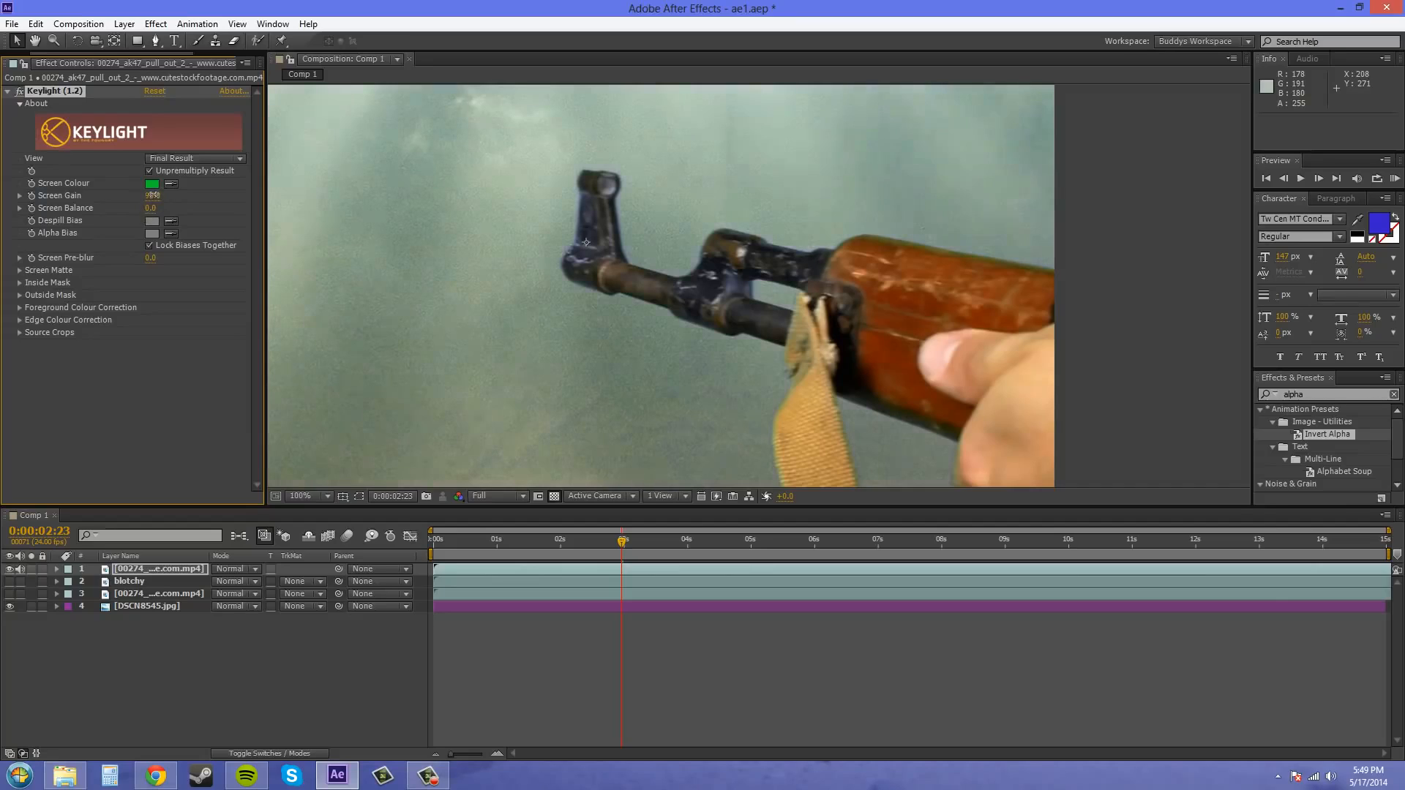
{"action": "left_click_drag", "start_coordinate": [148, 195], "coordinate": [160, 196]}
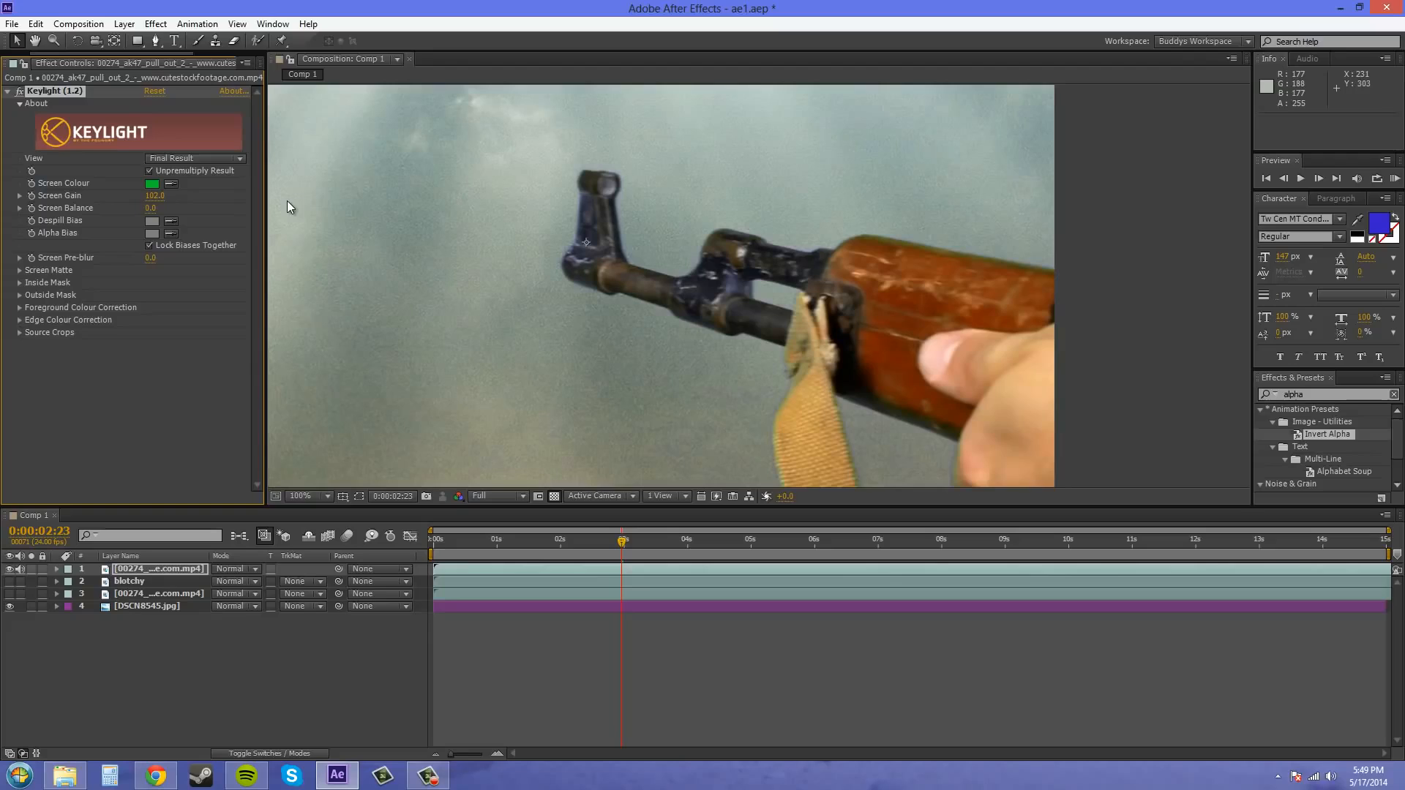
{"action": "key", "text": "ctrl+z"}
{"action": "left_click", "coordinate": [156, 398]}
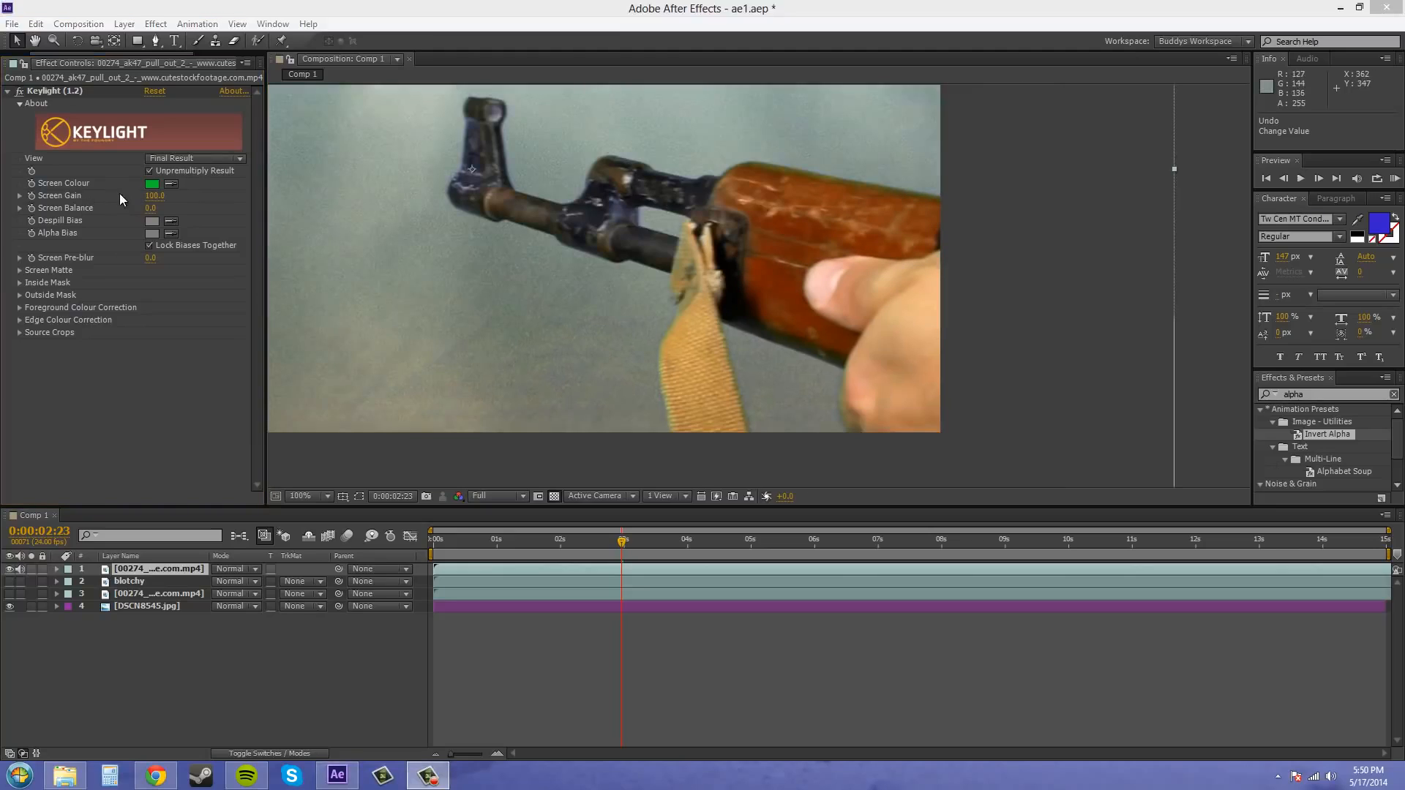
- Set Clip Black to 63 in Keylight's Screen Matte settings and check the keyed gun against the sky
{"action": "left_click", "coordinate": [19, 270]}
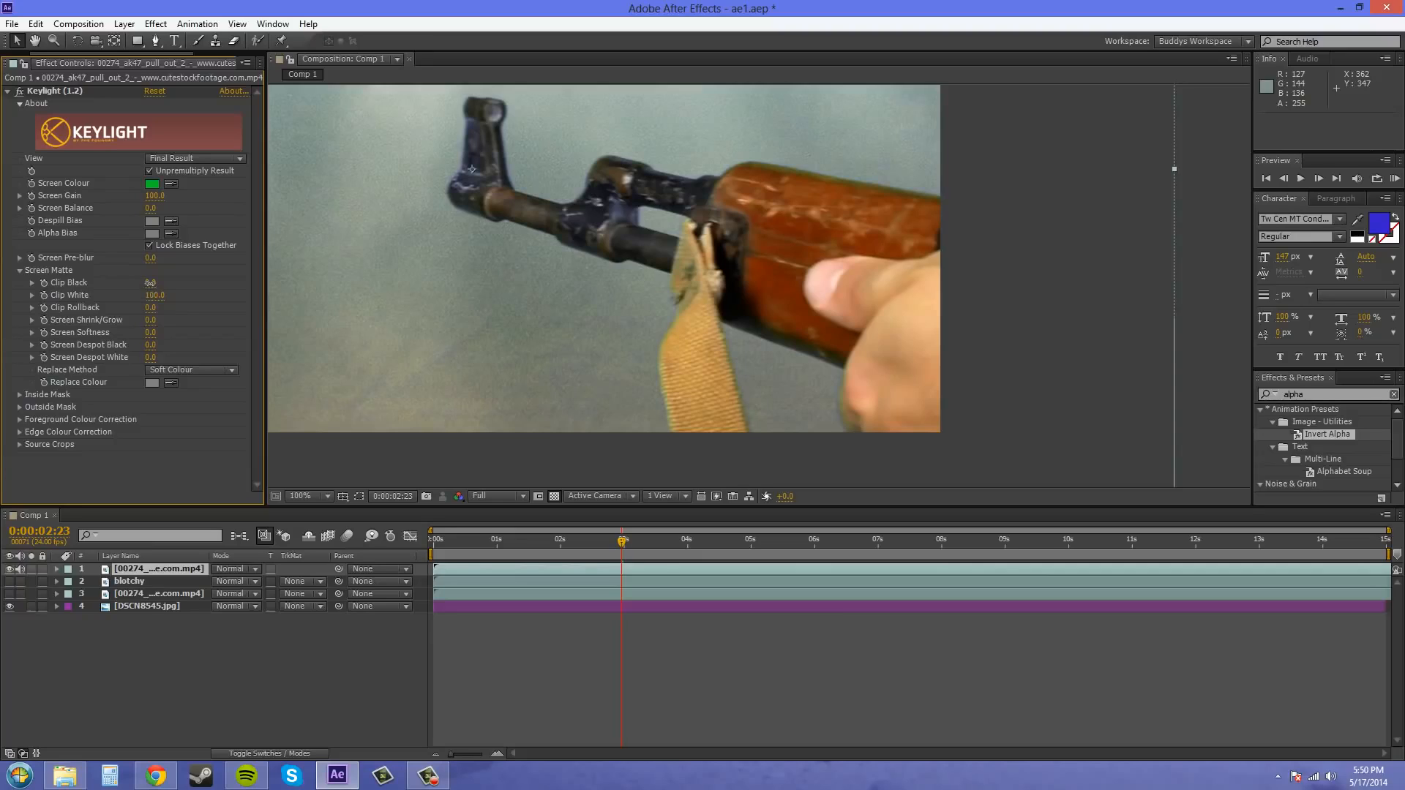
{"action": "left_click_drag", "start_coordinate": [150, 283], "coordinate": [198, 285]}
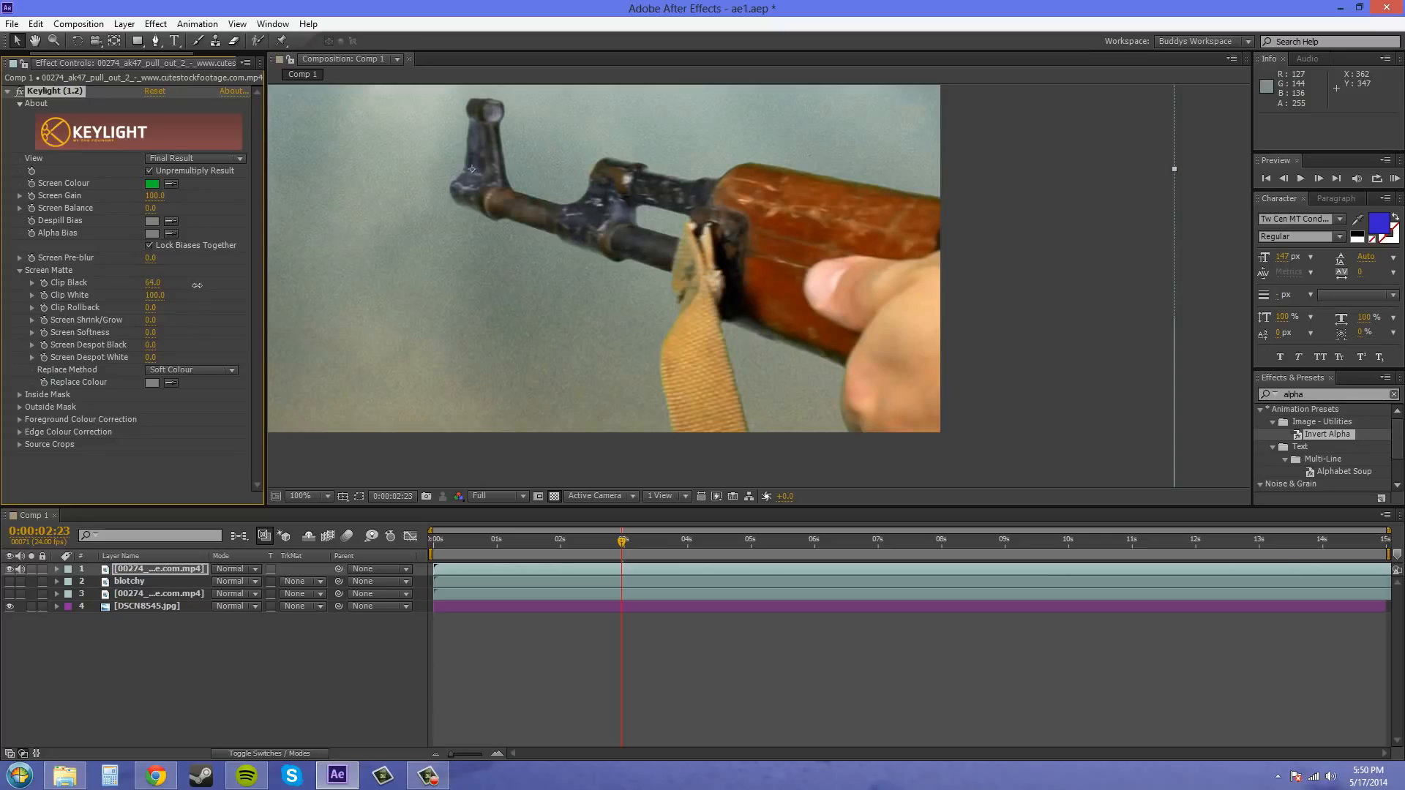
{"action": "scroll", "coordinate": [1060, 262], "scroll_direction": "down", "scroll_amount": 3}
{"action": "scroll", "coordinate": [849, 288], "scroll_direction": "up", "scroll_amount": 3}
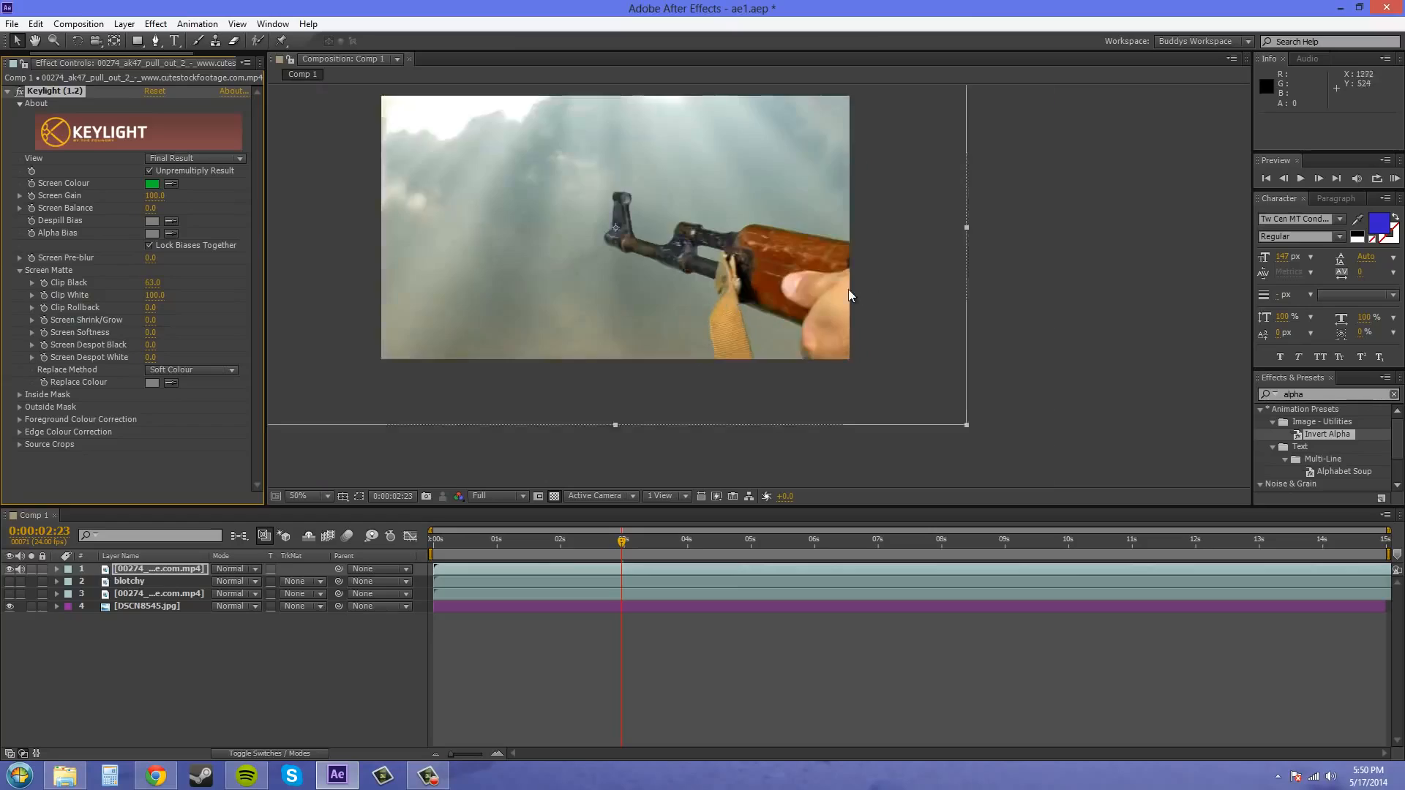
{"action": "scroll", "coordinate": [905, 304], "scroll_direction": "up", "scroll_amount": 1}
{"action": "scroll", "coordinate": [887, 294], "scroll_direction": "down", "scroll_amount": 3}
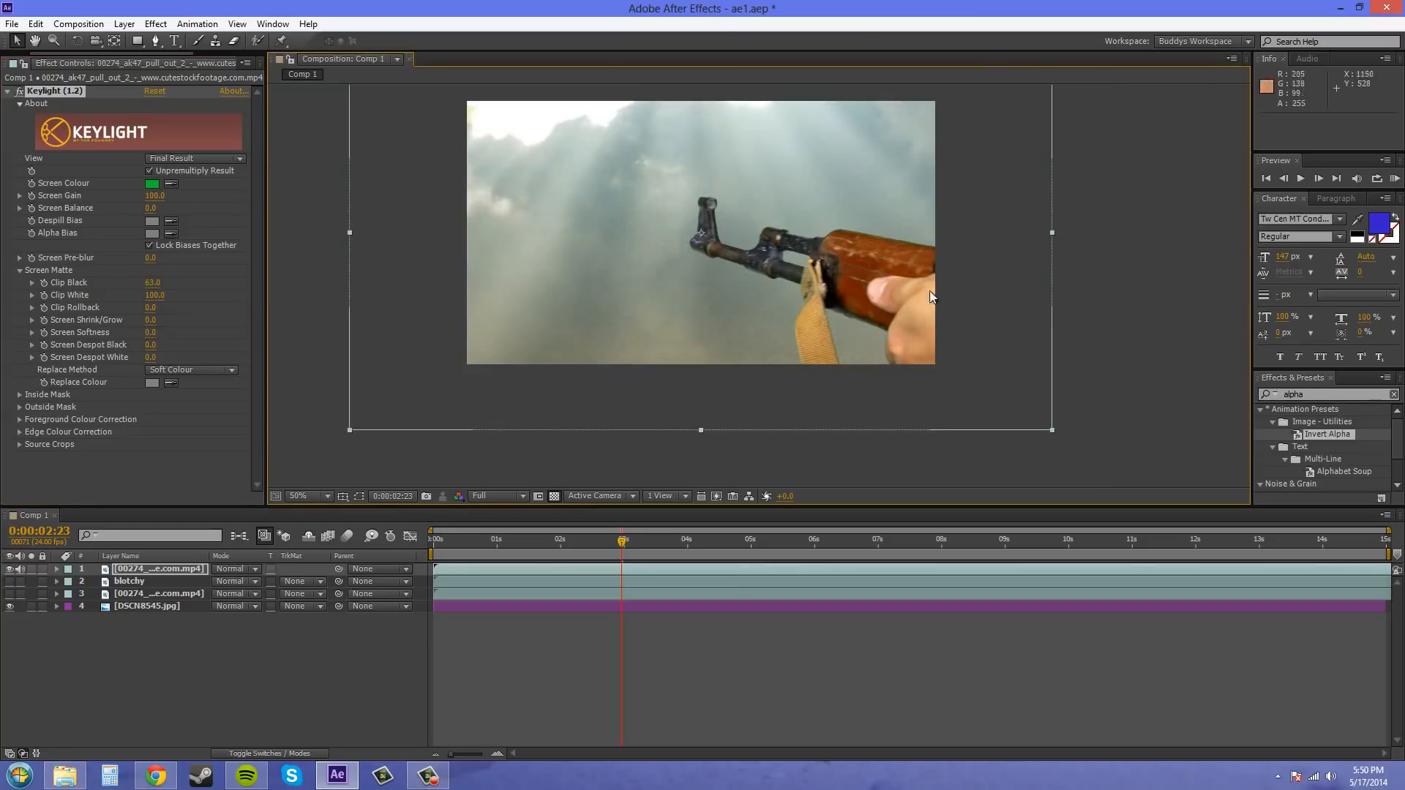
- Collapse Keylight, hide the DSCN8545.jpg background layer, and inspect the gun's matte in the Alpha channel before returning to RGB
{"action": "left_click", "coordinate": [7, 90]}
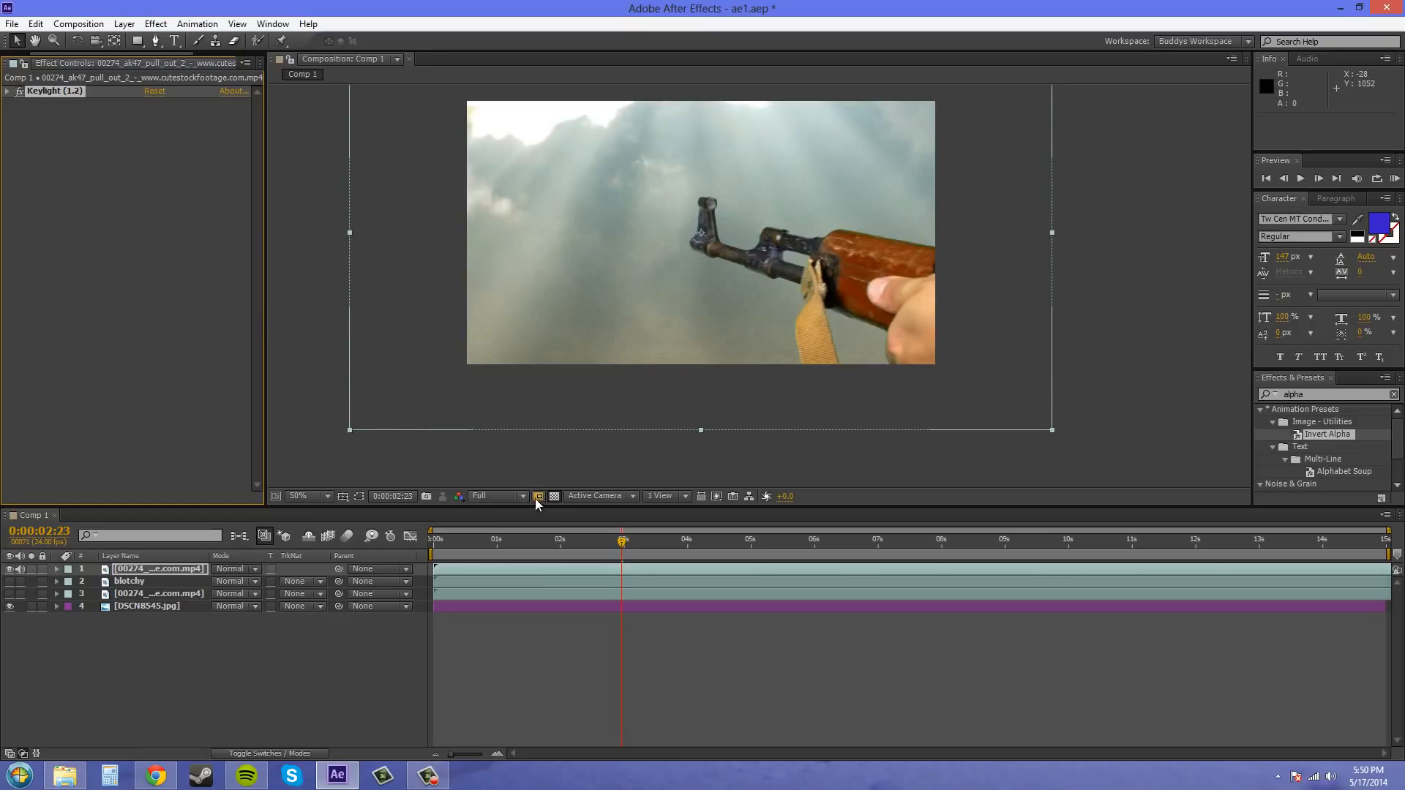
{"action": "left_click", "coordinate": [10, 606]}
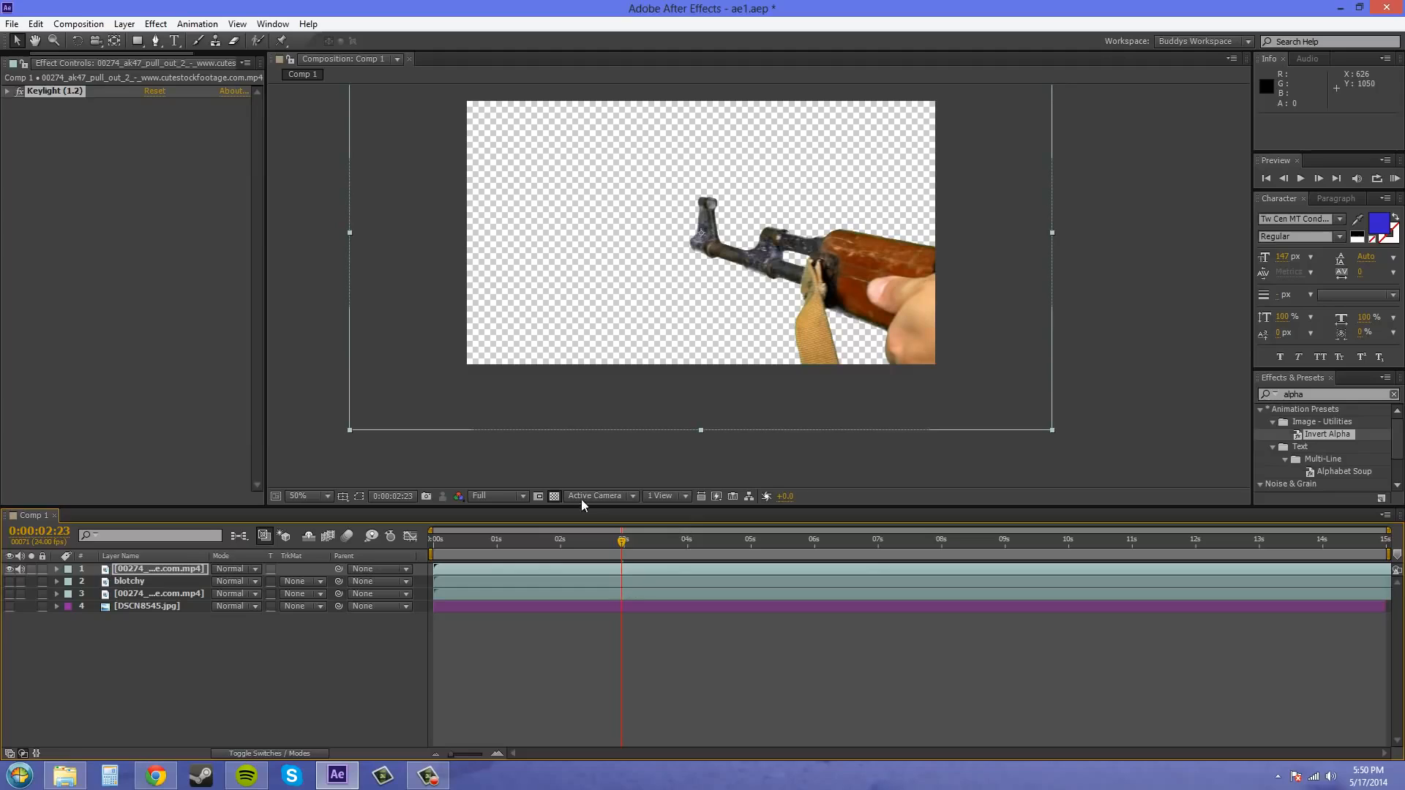
{"action": "left_click", "coordinate": [458, 496]}
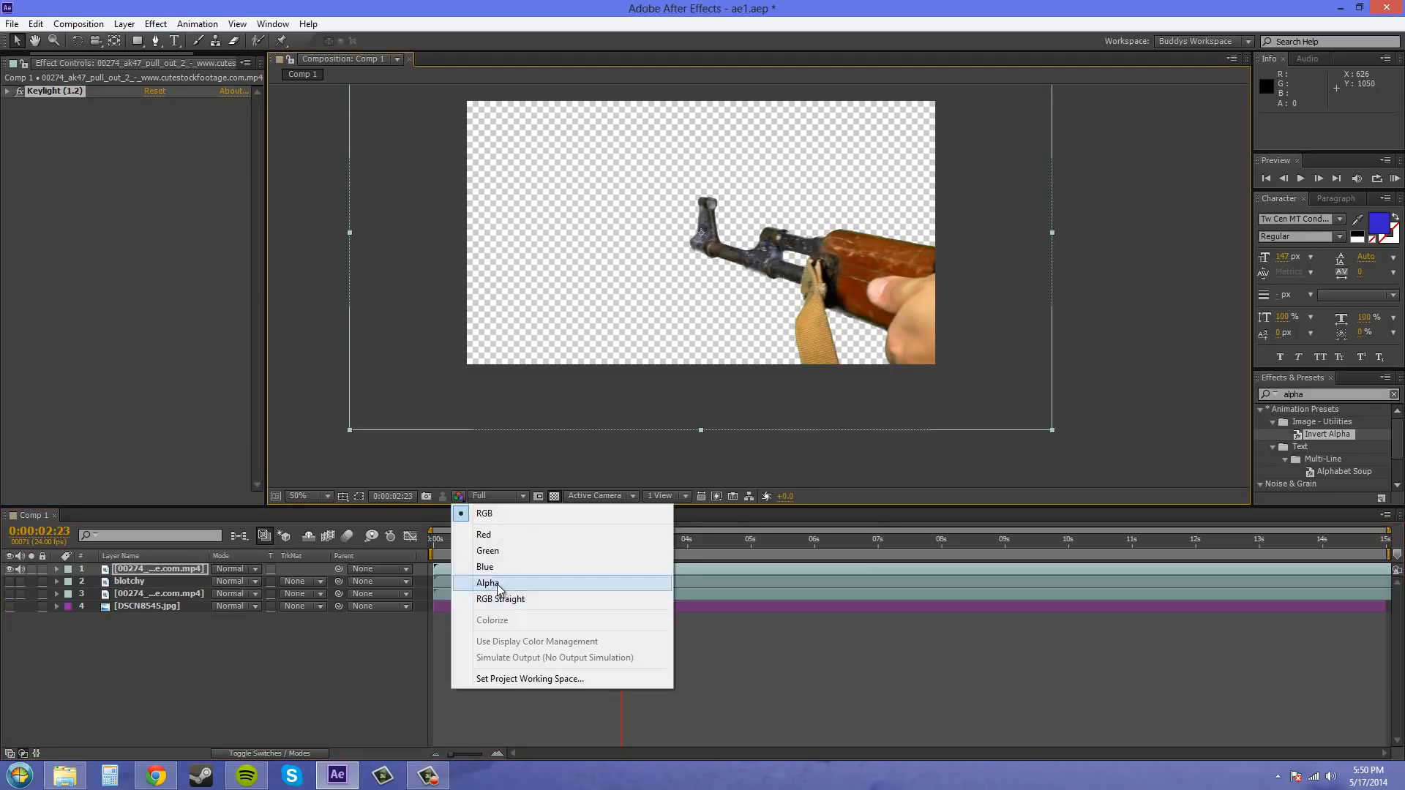
{"action": "left_click", "coordinate": [489, 584]}
{"action": "scroll", "coordinate": [839, 318], "scroll_direction": "up", "scroll_amount": 2}
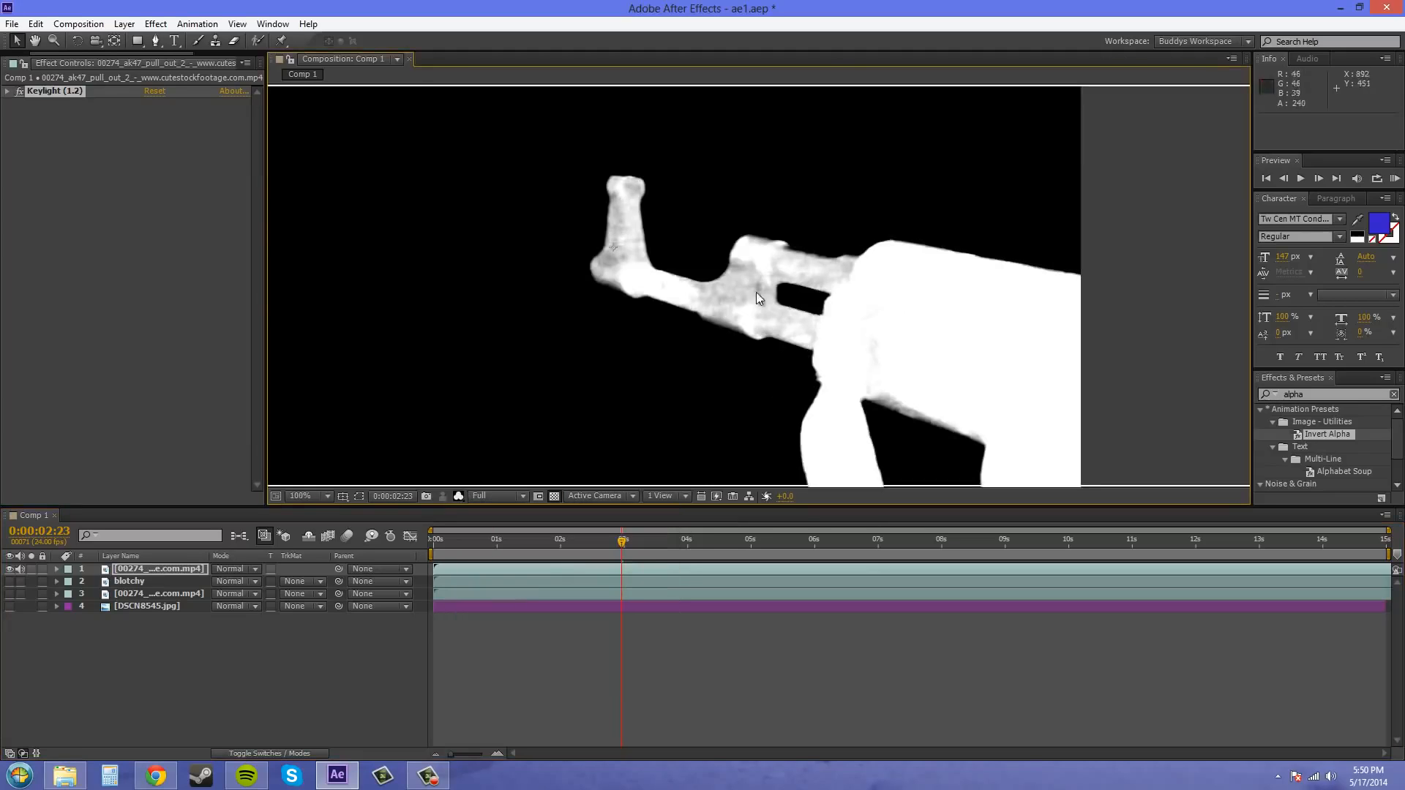
{"action": "scroll", "coordinate": [868, 318], "scroll_direction": "down", "scroll_amount": 2}
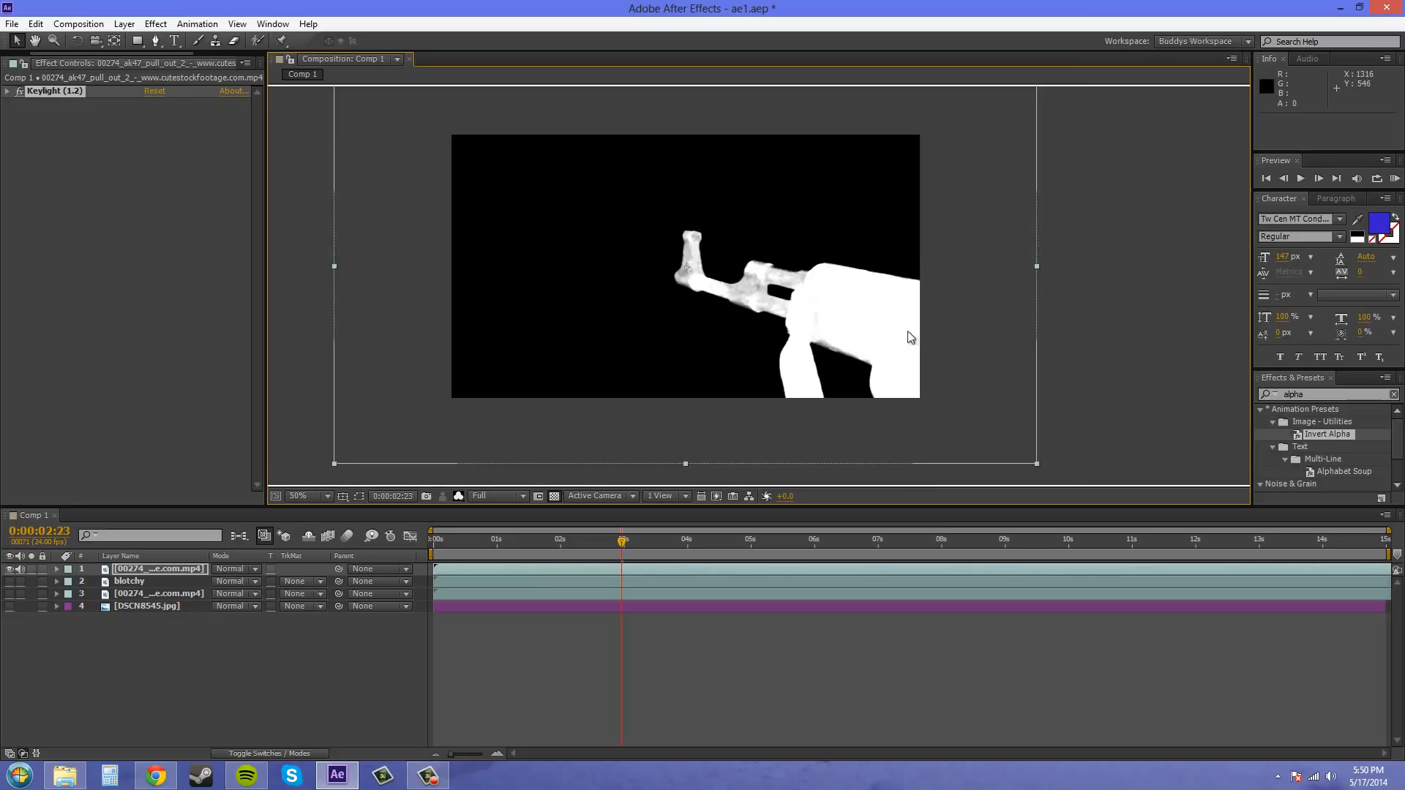
{"action": "left_click", "coordinate": [459, 497]}
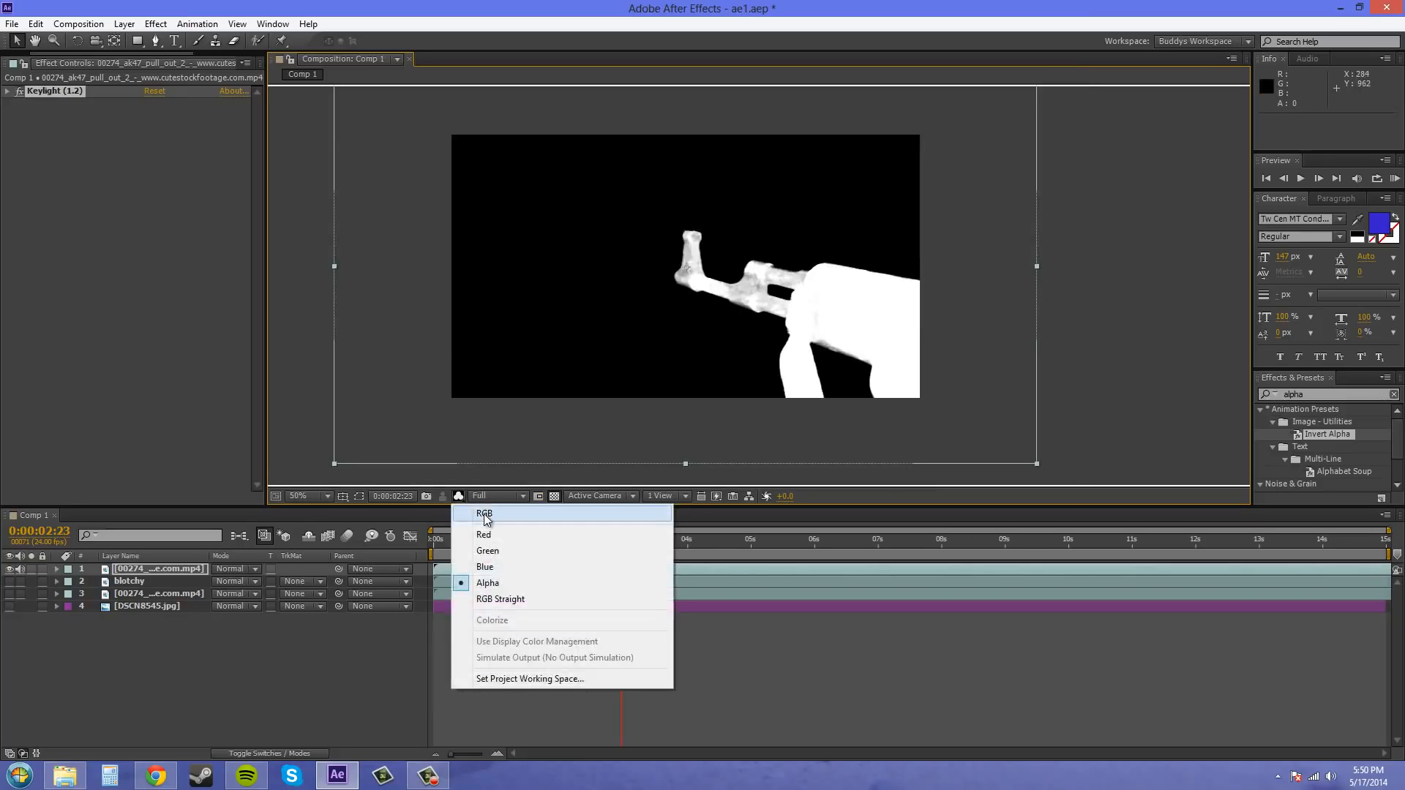
{"action": "left_click", "coordinate": [484, 515]}
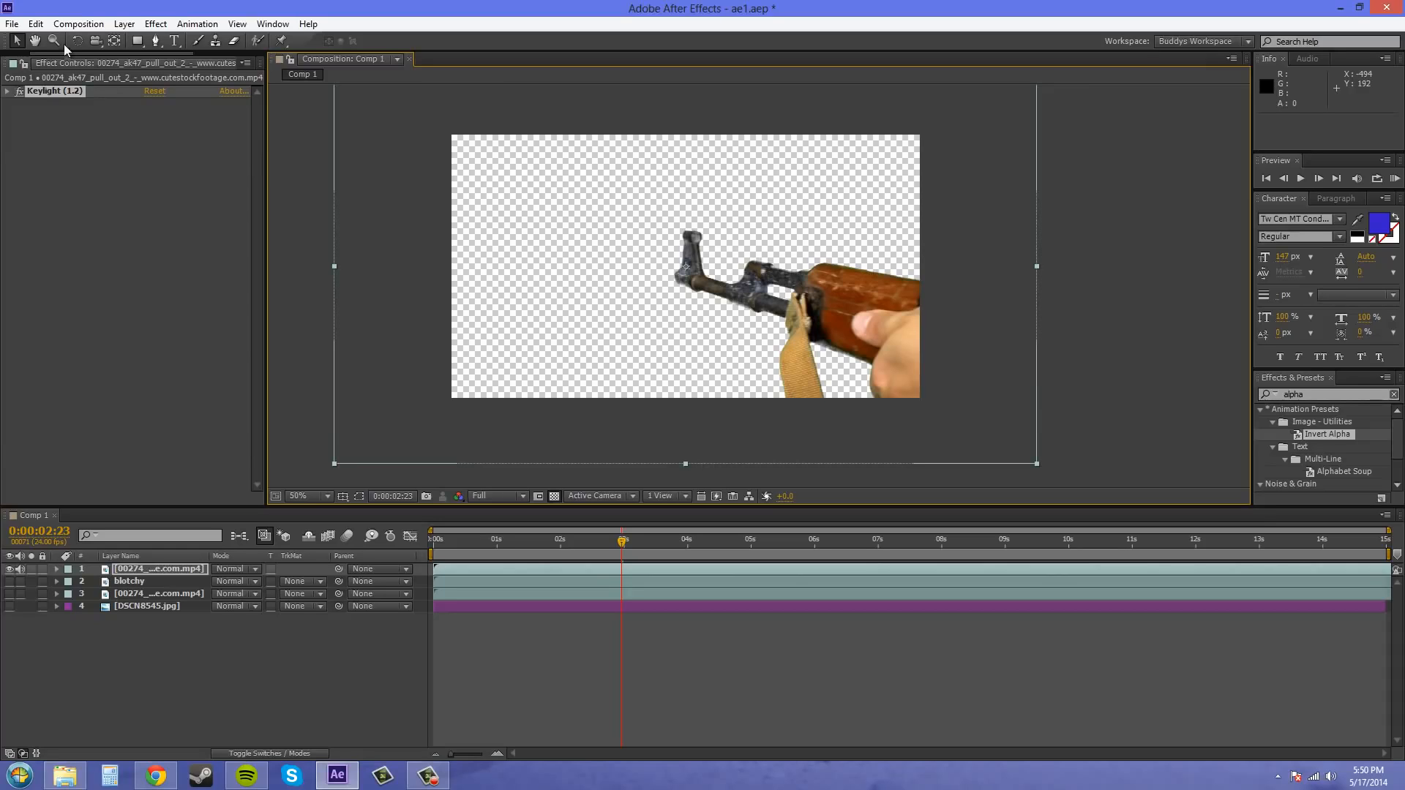
- Apply Levels (Individual Controls) to the keyed 00274 clip and expand its Alpha settings
{"action": "left_click", "coordinate": [155, 24]}
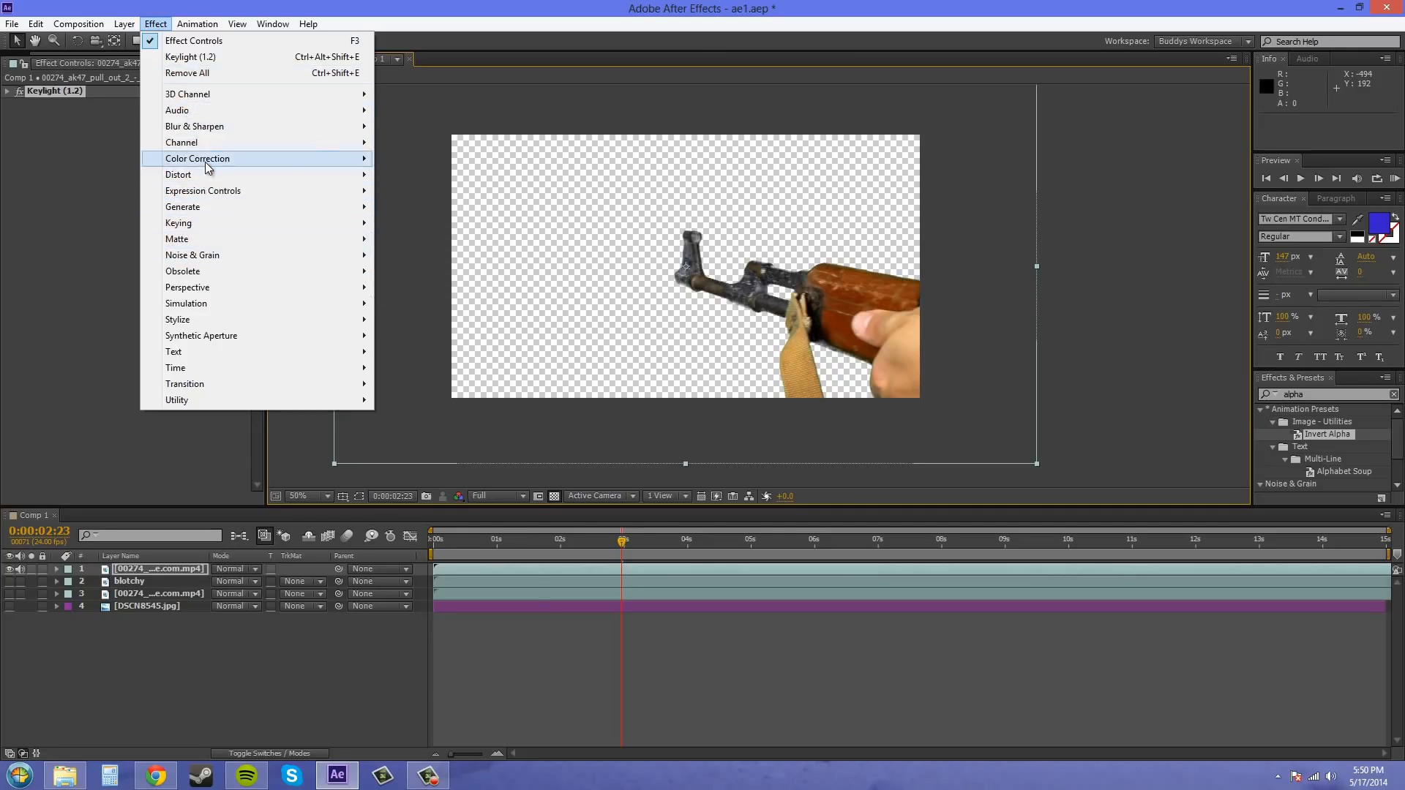
{"action": "mouse_move", "coordinate": [208, 168]}
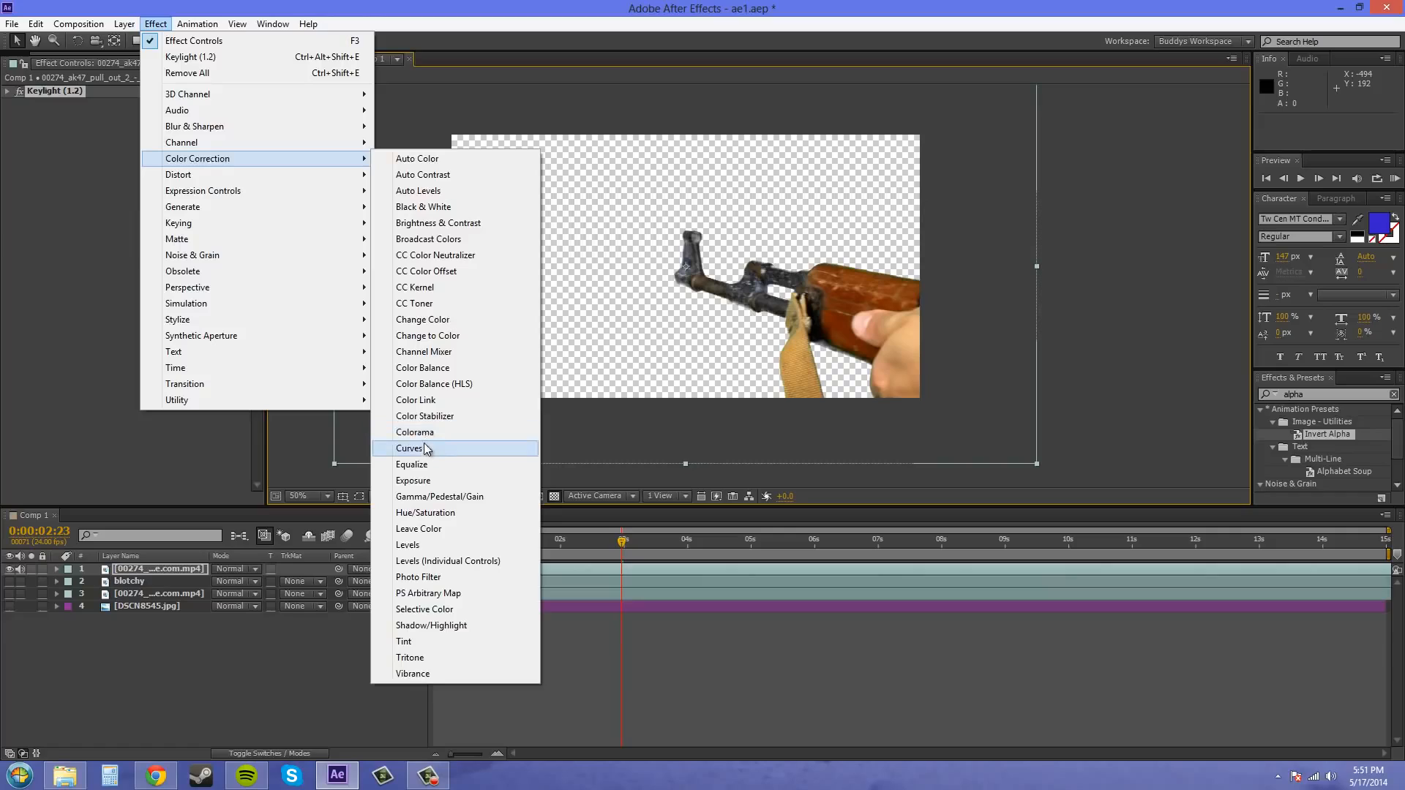
{"action": "left_click", "coordinate": [444, 563]}
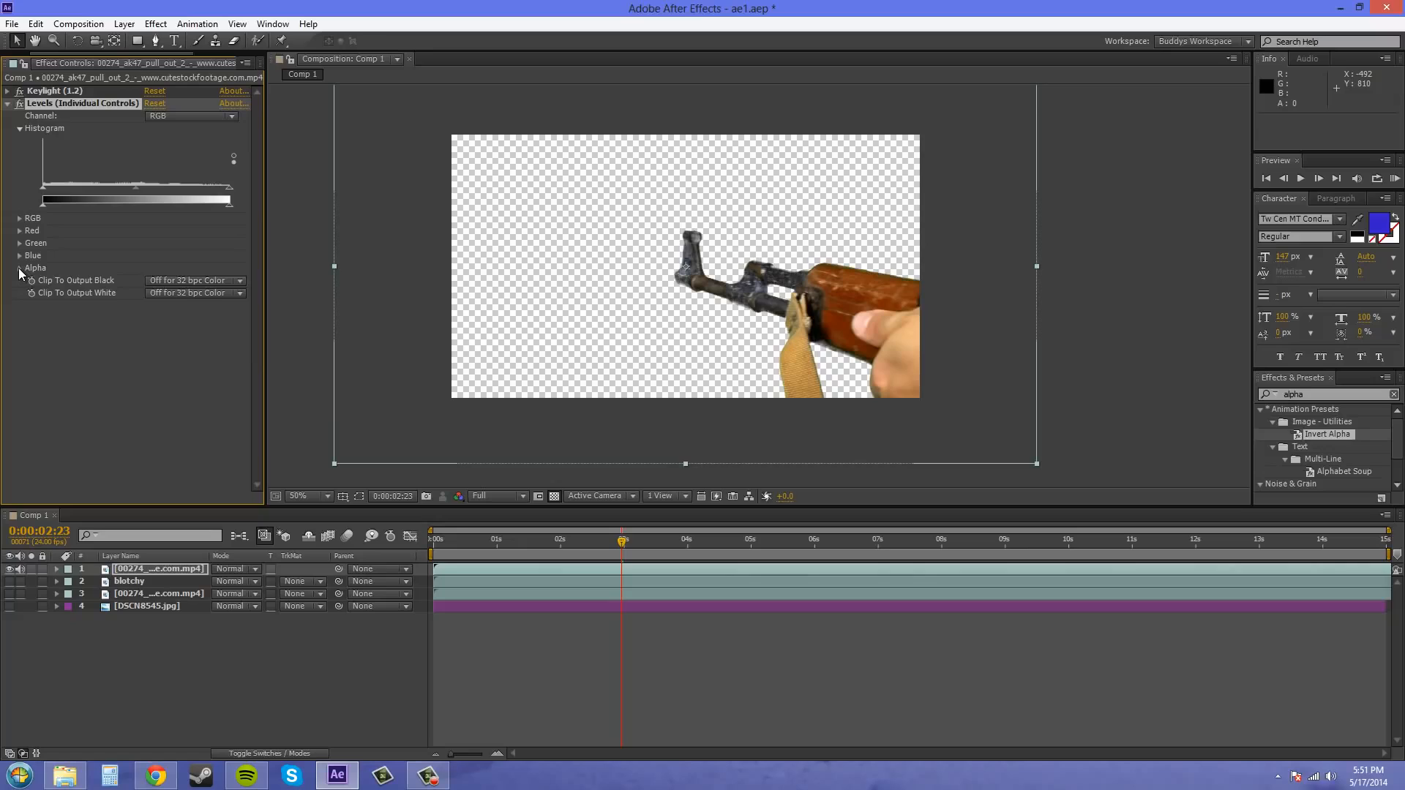
{"action": "left_click", "coordinate": [20, 268]}
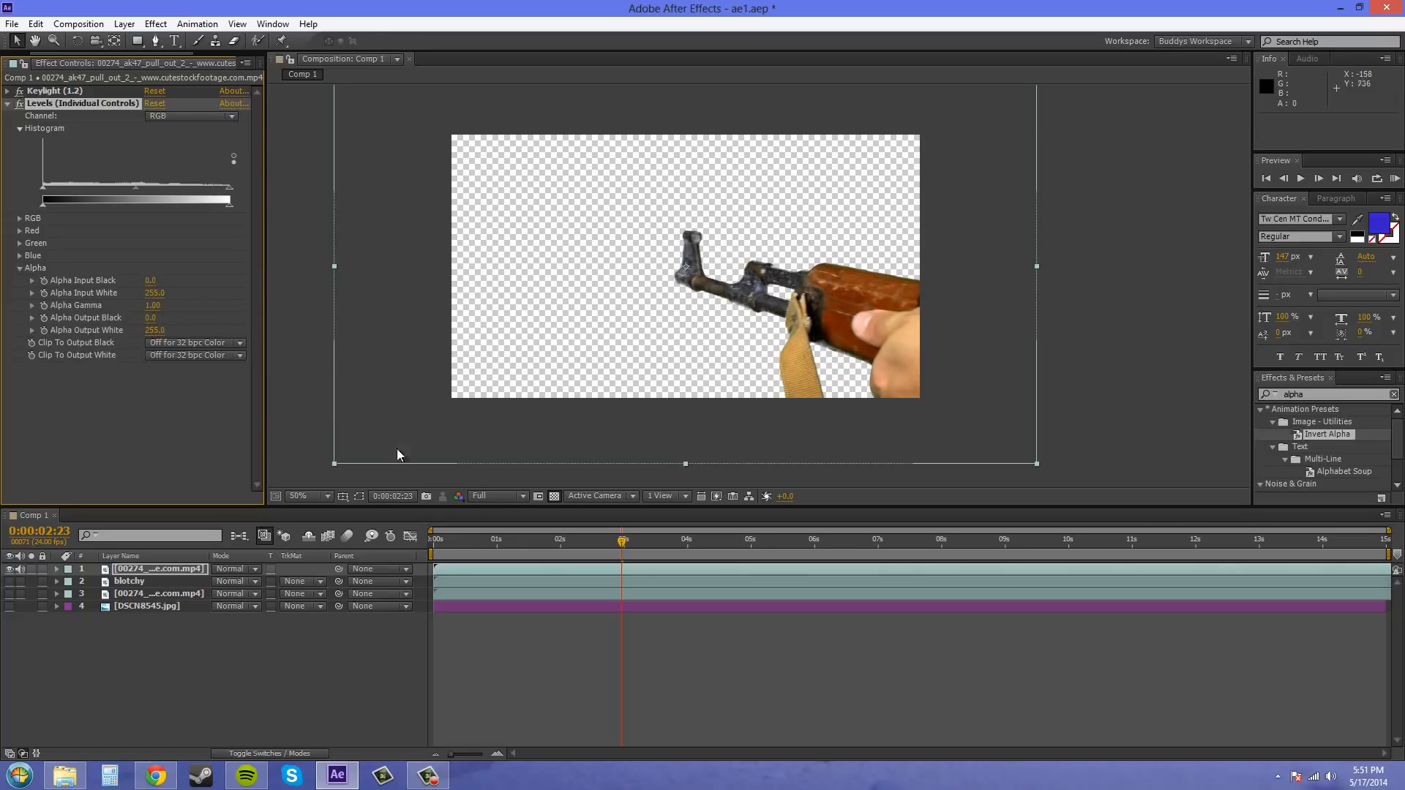
- View the Alpha channel and raise Alpha Output White in Levels (Individual Controls) to 1456.1 until the gun's matte is solid white
{"action": "left_click", "coordinate": [459, 496]}
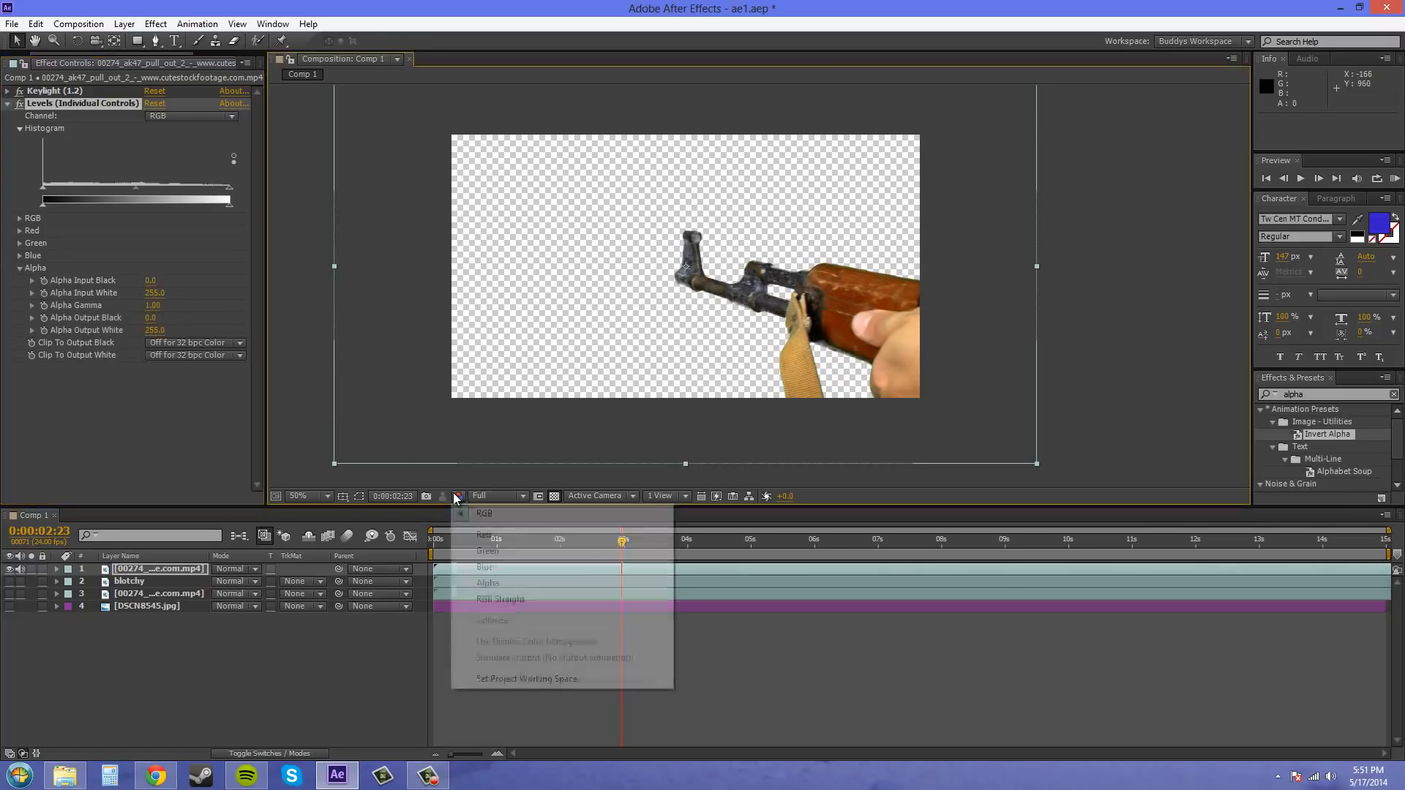
{"action": "left_click", "coordinate": [492, 583]}
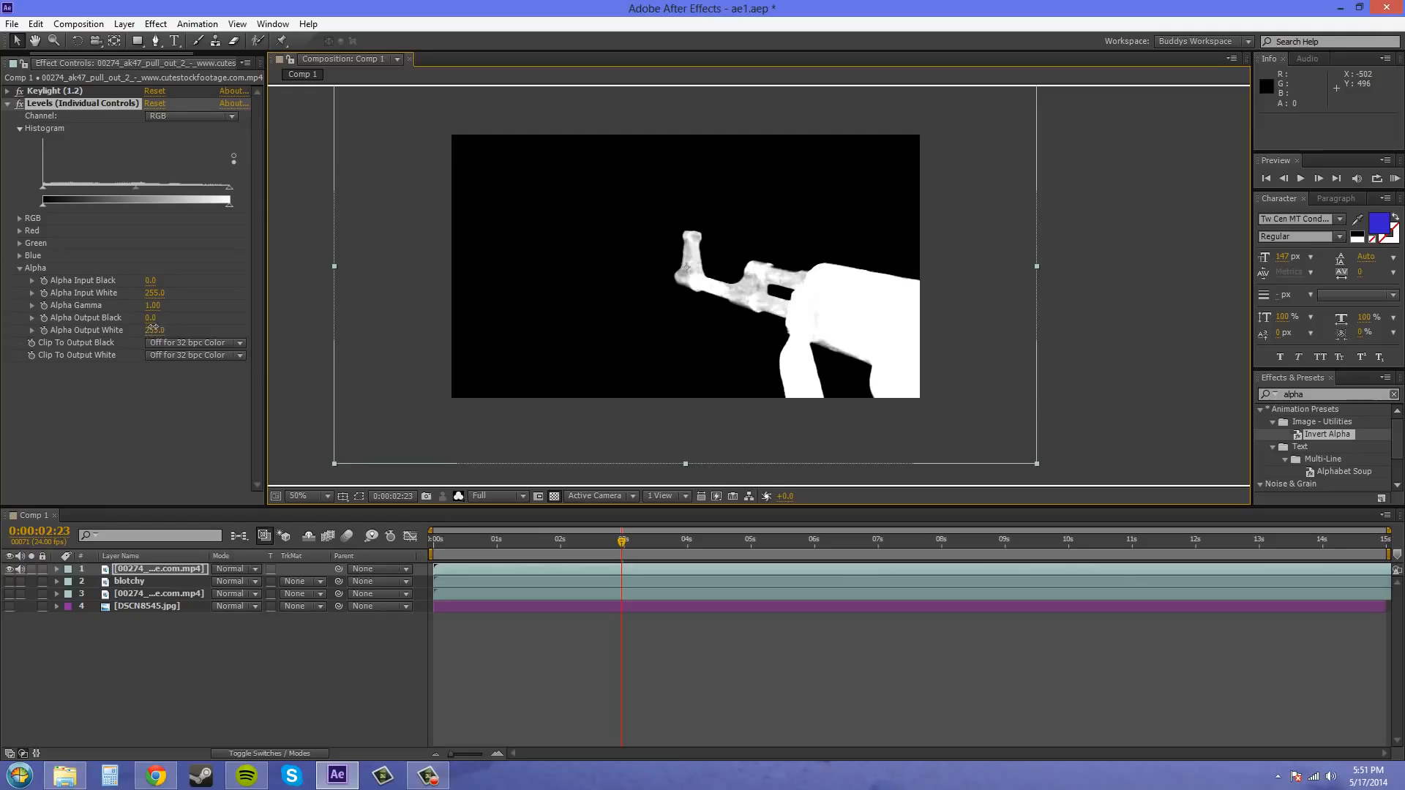
{"action": "left_click_drag", "start_coordinate": [162, 328], "coordinate": [172, 329]}
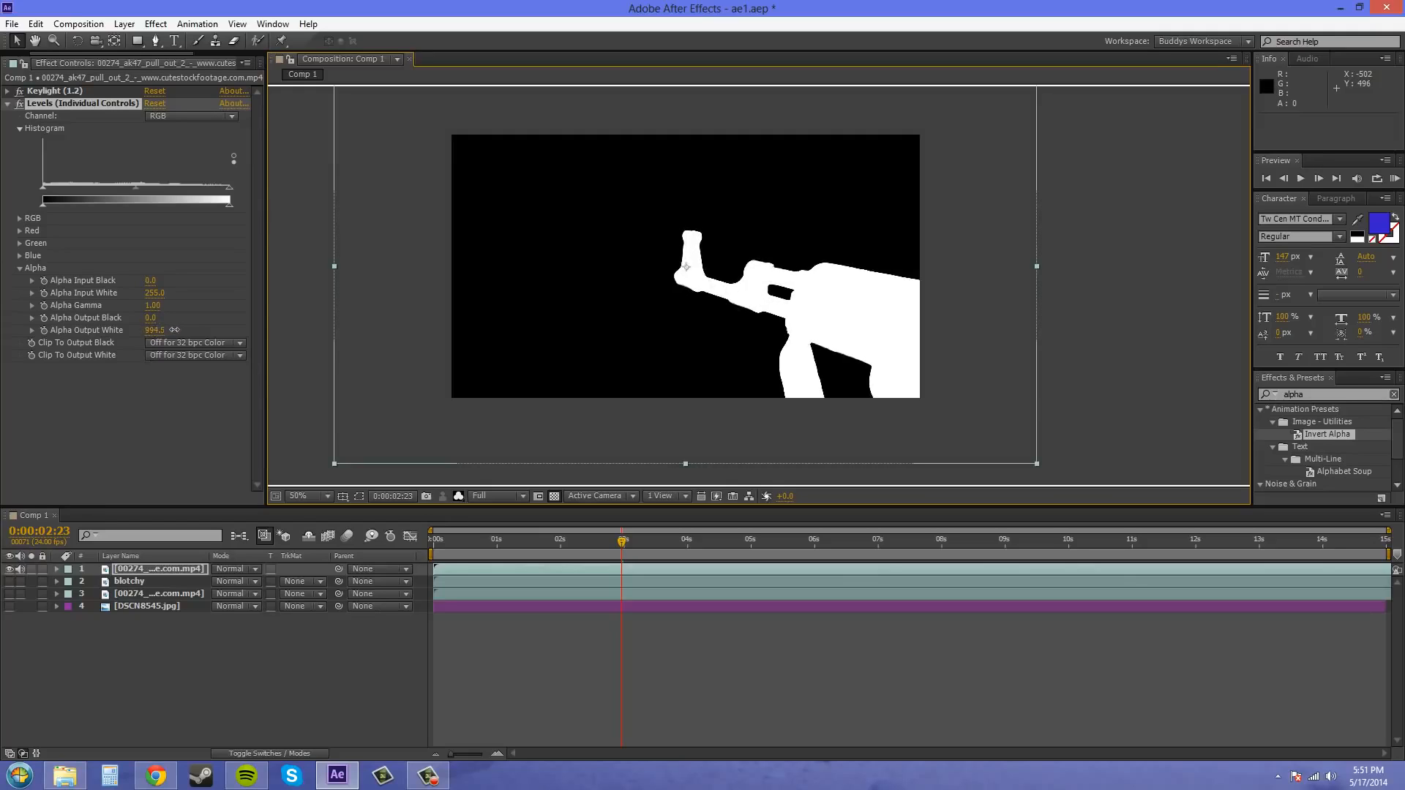
{"action": "mouse_move", "coordinate": [169, 330]}
{"action": "left_mouse_down"}
{"action": "mouse_move", "coordinate": [154, 333]}
{"action": "mouse_move", "coordinate": [167, 333]}
{"action": "left_mouse_up"}
{"action": "scroll", "coordinate": [762, 328], "scroll_direction": "up", "scroll_amount": 4}
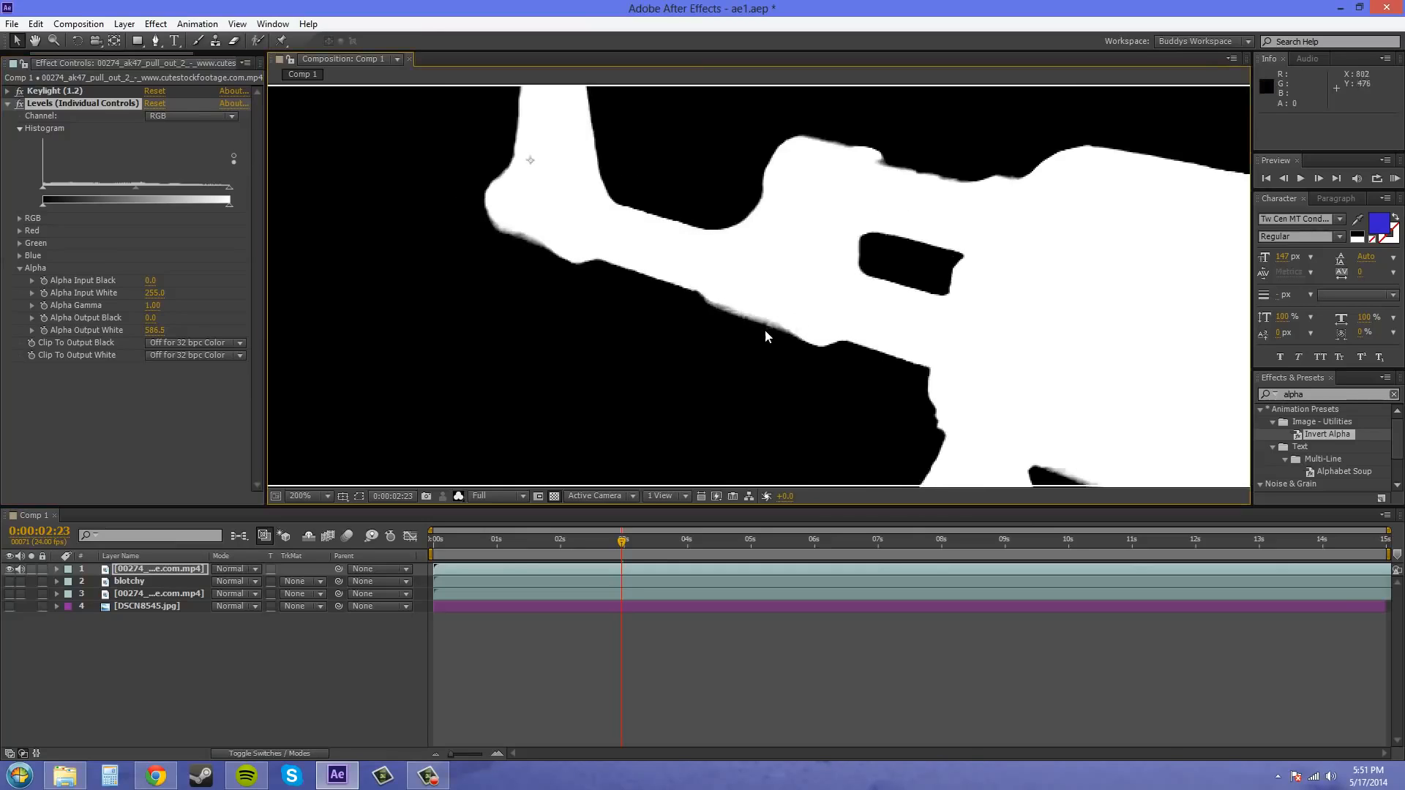
{"action": "left_click_drag", "start_coordinate": [154, 330], "coordinate": [421, 350]}
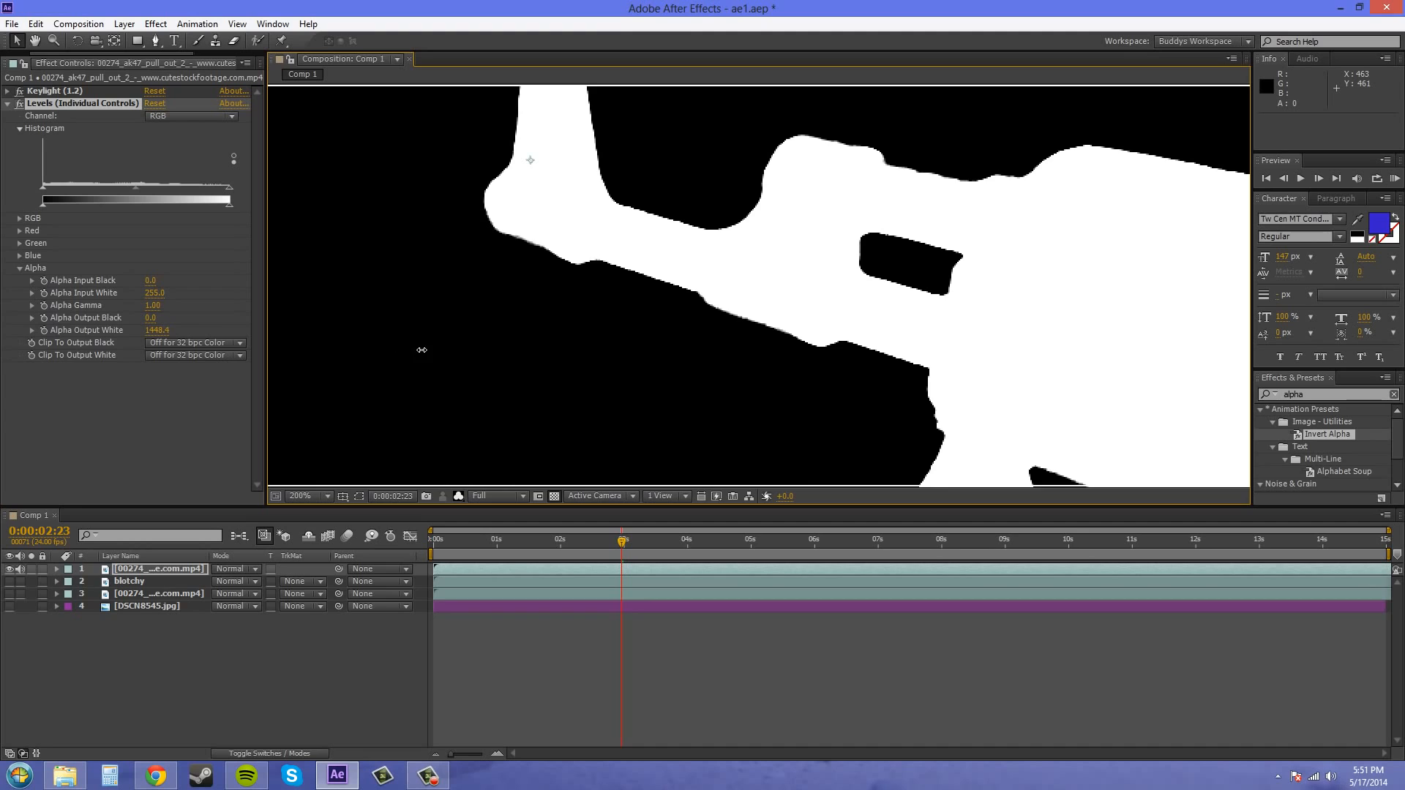
{"action": "left_click_drag", "start_coordinate": [787, 310], "coordinate": [541, 152]}
{"action": "left_click_drag", "start_coordinate": [803, 357], "coordinate": [708, 329]}
{"action": "scroll", "coordinate": [682, 196], "scroll_direction": "down", "scroll_amount": 1}
{"action": "scroll", "coordinate": [709, 329], "scroll_direction": "down", "scroll_amount": 1}
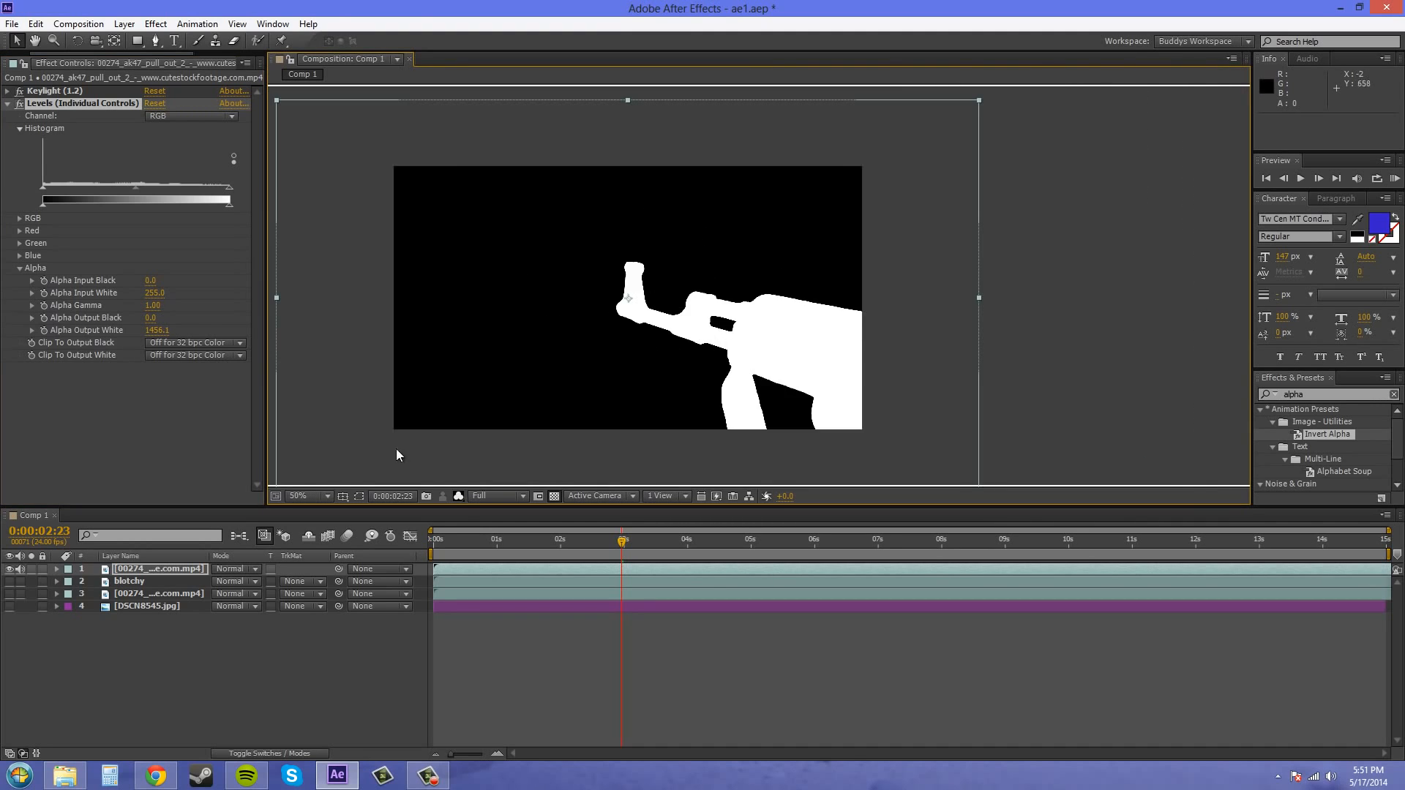
- Return the composition view to RGB and inspect the keyed gun's barrel, strap and hand edges up close
{"action": "left_click", "coordinate": [461, 498]}
{"action": "left_click", "coordinate": [483, 513]}
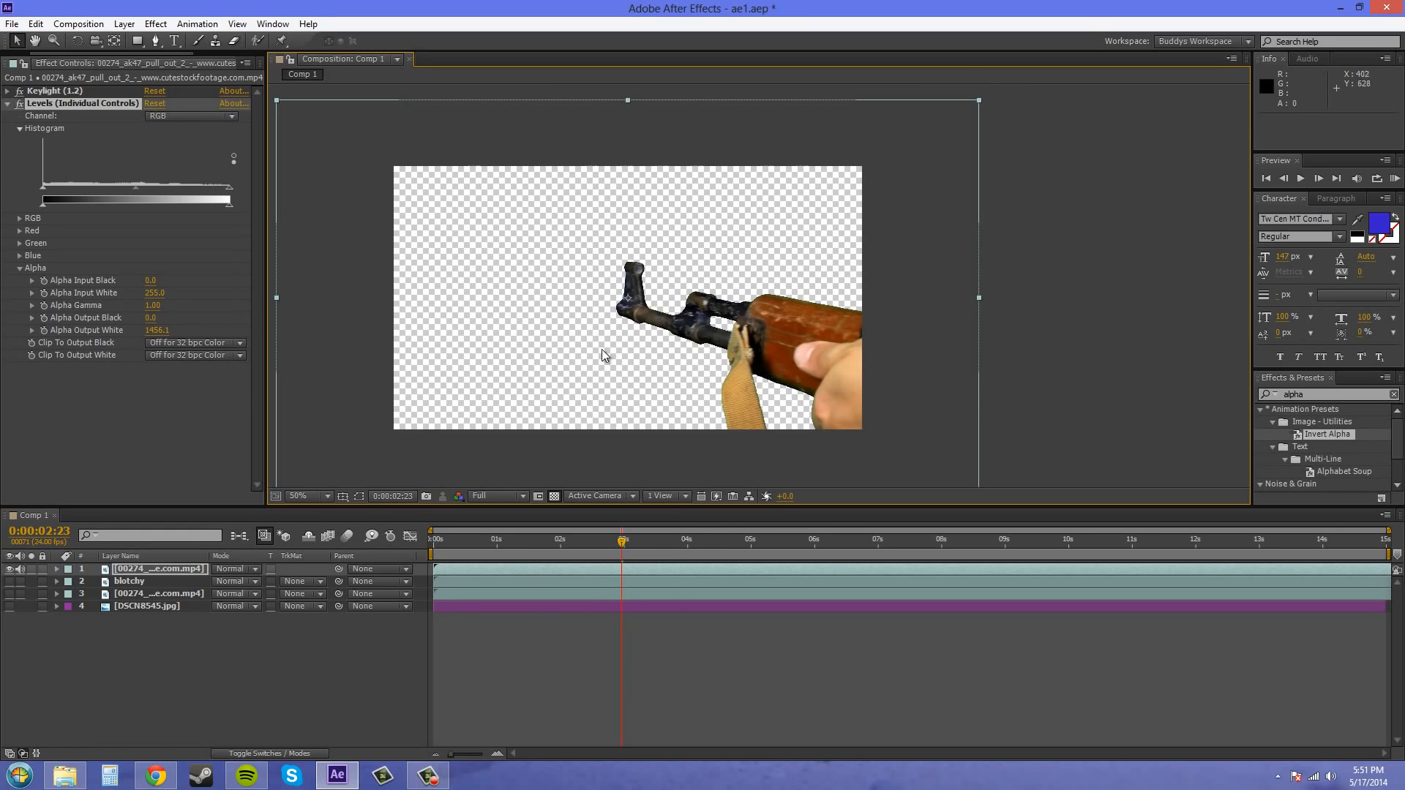
{"action": "scroll", "coordinate": [701, 322], "scroll_direction": "up", "scroll_amount": 1}
{"action": "left_click_drag", "start_coordinate": [722, 273], "coordinate": [788, 169]}
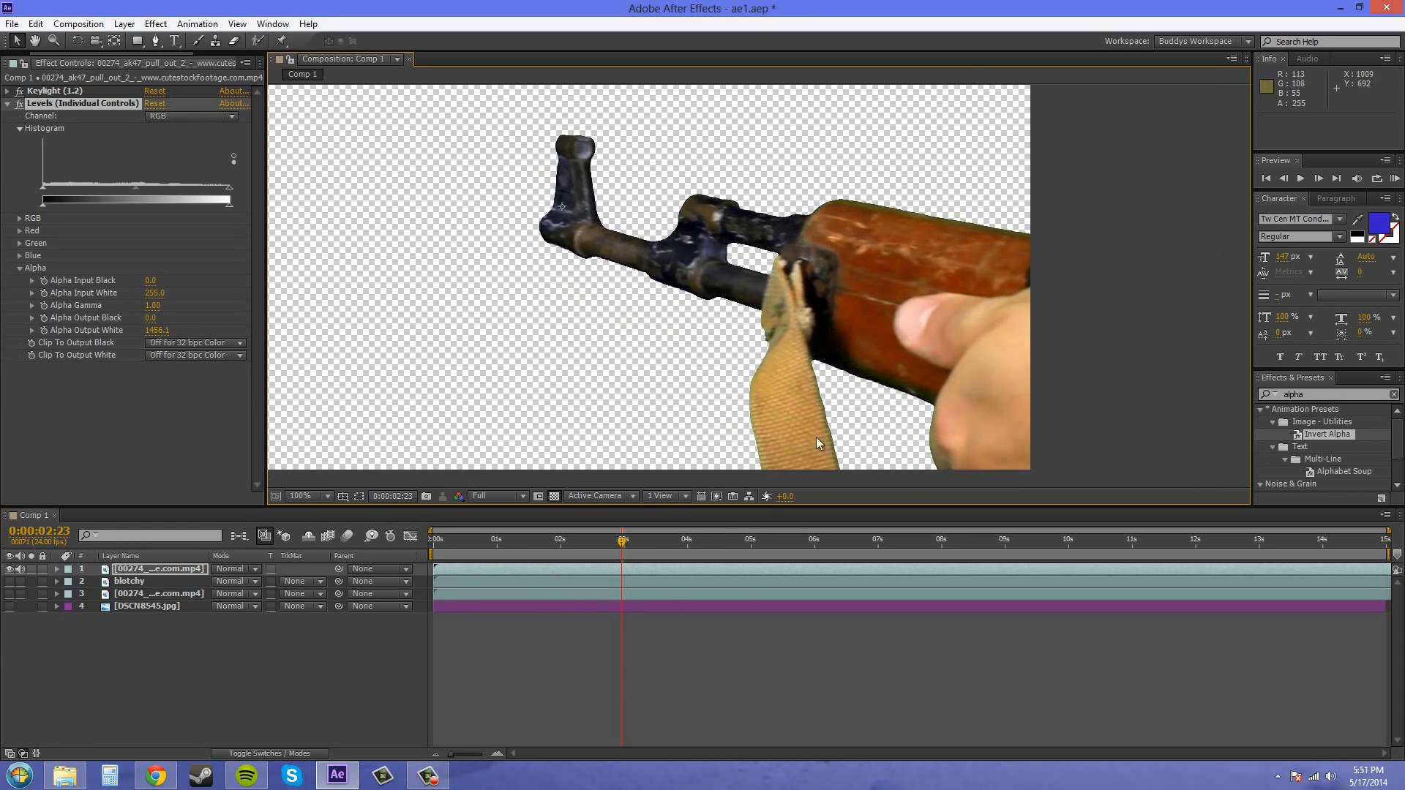
{"action": "left_click_drag", "start_coordinate": [633, 298], "coordinate": [712, 257]}
{"action": "scroll", "coordinate": [724, 305], "scroll_direction": "down", "scroll_amount": 1}
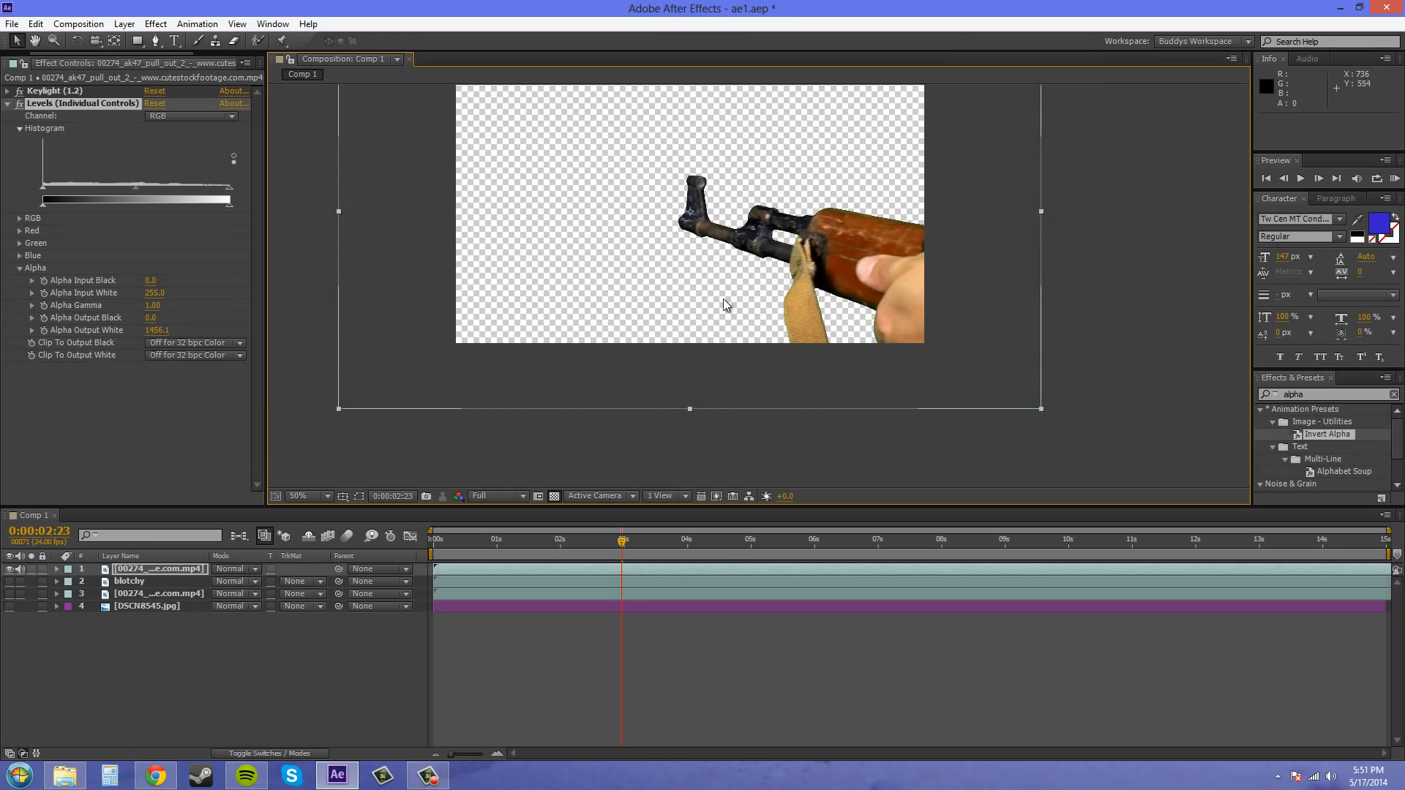
{"action": "scroll", "coordinate": [693, 363], "scroll_direction": "down", "scroll_amount": 1}
{"action": "left_click_drag", "start_coordinate": [693, 363], "coordinate": [613, 356]}
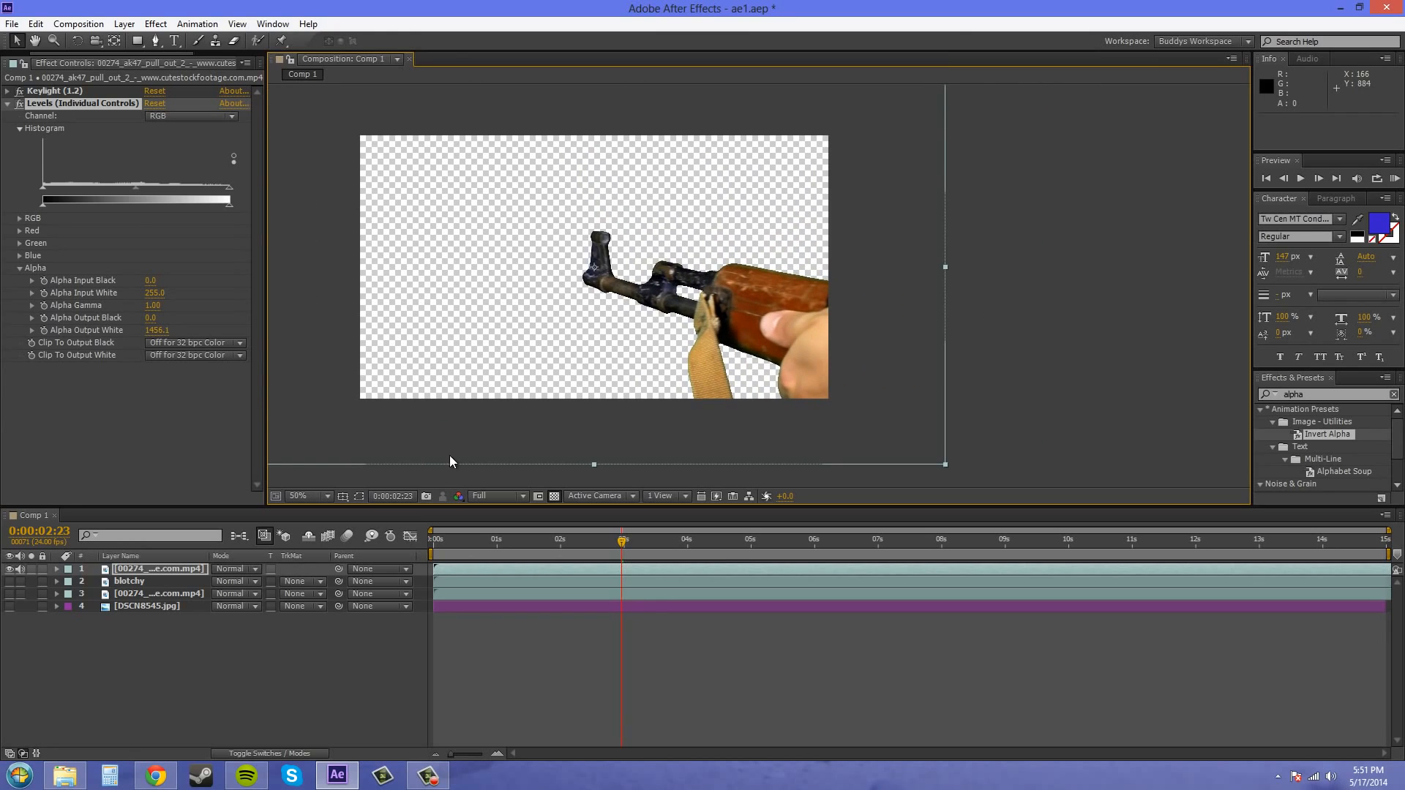
{"action": "scroll", "coordinate": [761, 374], "scroll_direction": "up", "scroll_amount": 2}
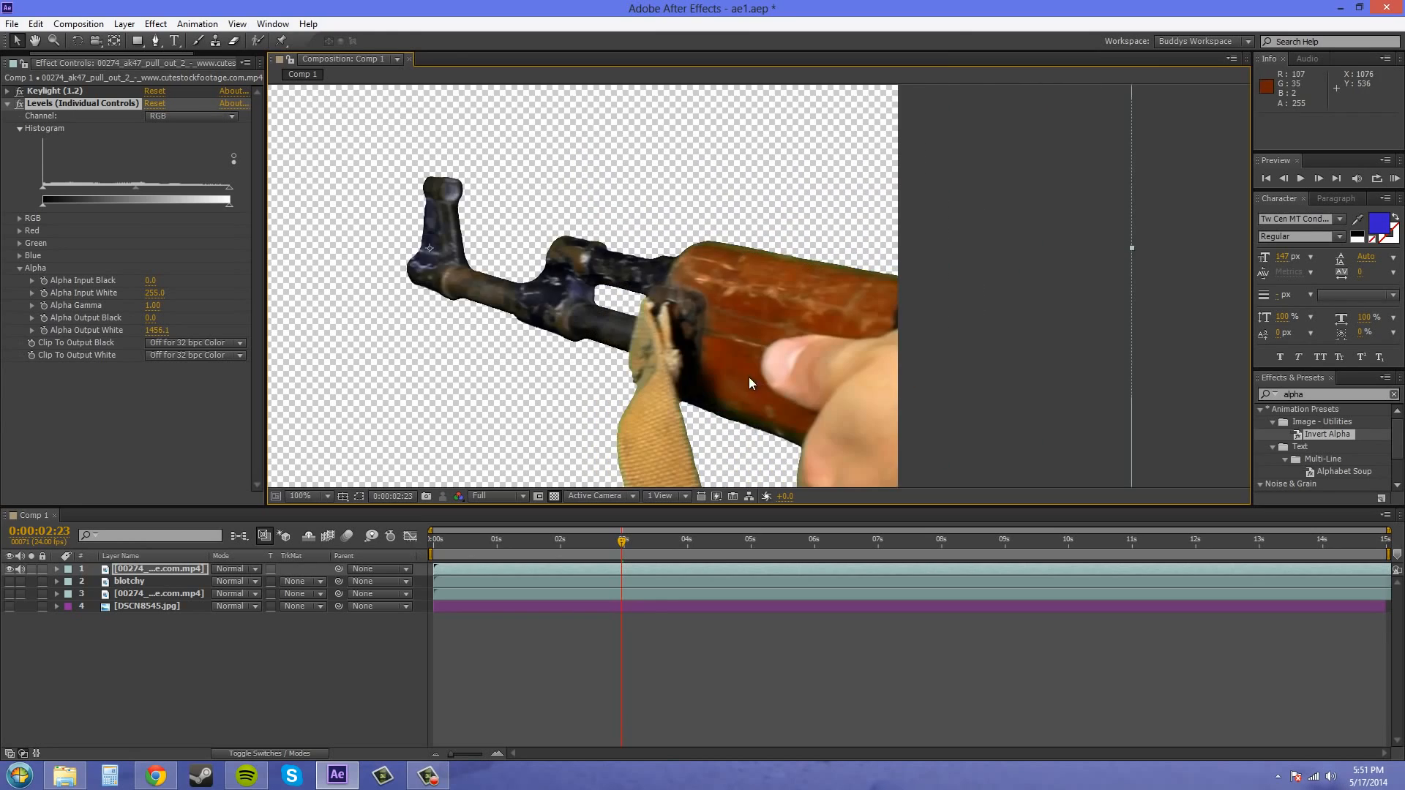
{"action": "scroll", "coordinate": [800, 323], "scroll_direction": "up", "scroll_amount": 1}
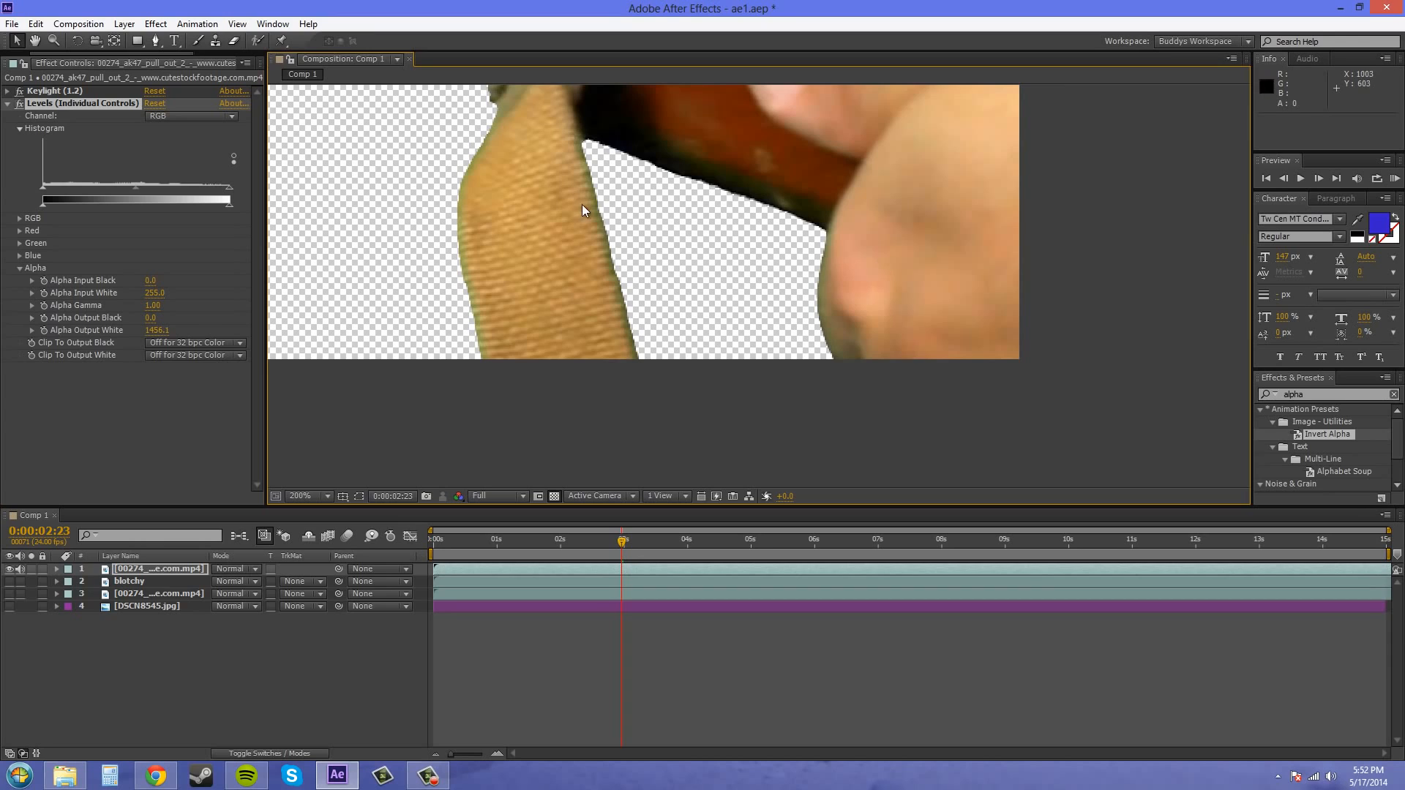
{"action": "left_click_drag", "start_coordinate": [582, 204], "coordinate": [765, 333]}
{"action": "scroll", "coordinate": [777, 319], "scroll_direction": "down", "scroll_amount": 4}
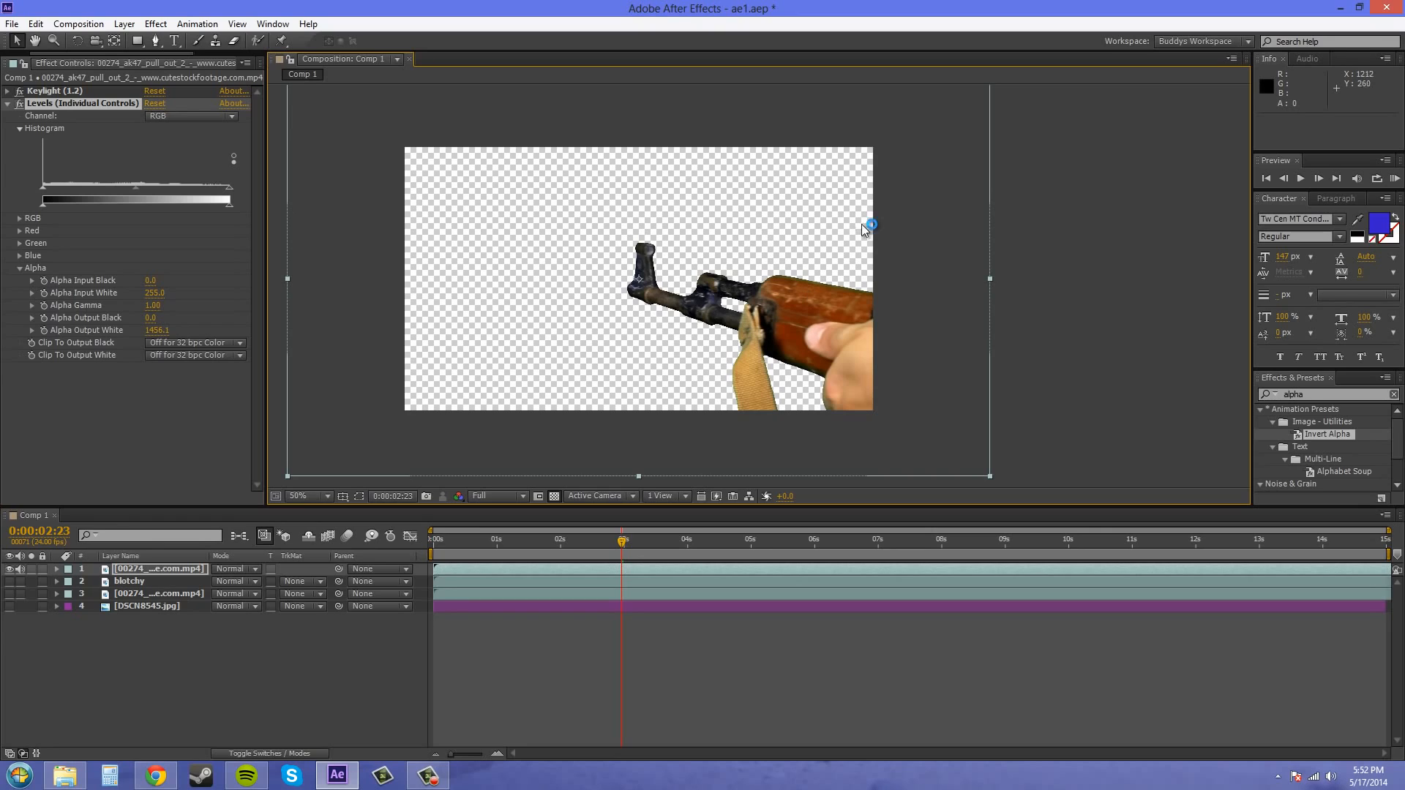
- Collapse Levels (Individual Controls), check the gun's matte again in the Alpha channel, and return to RGB
{"action": "left_click", "coordinate": [6, 105]}
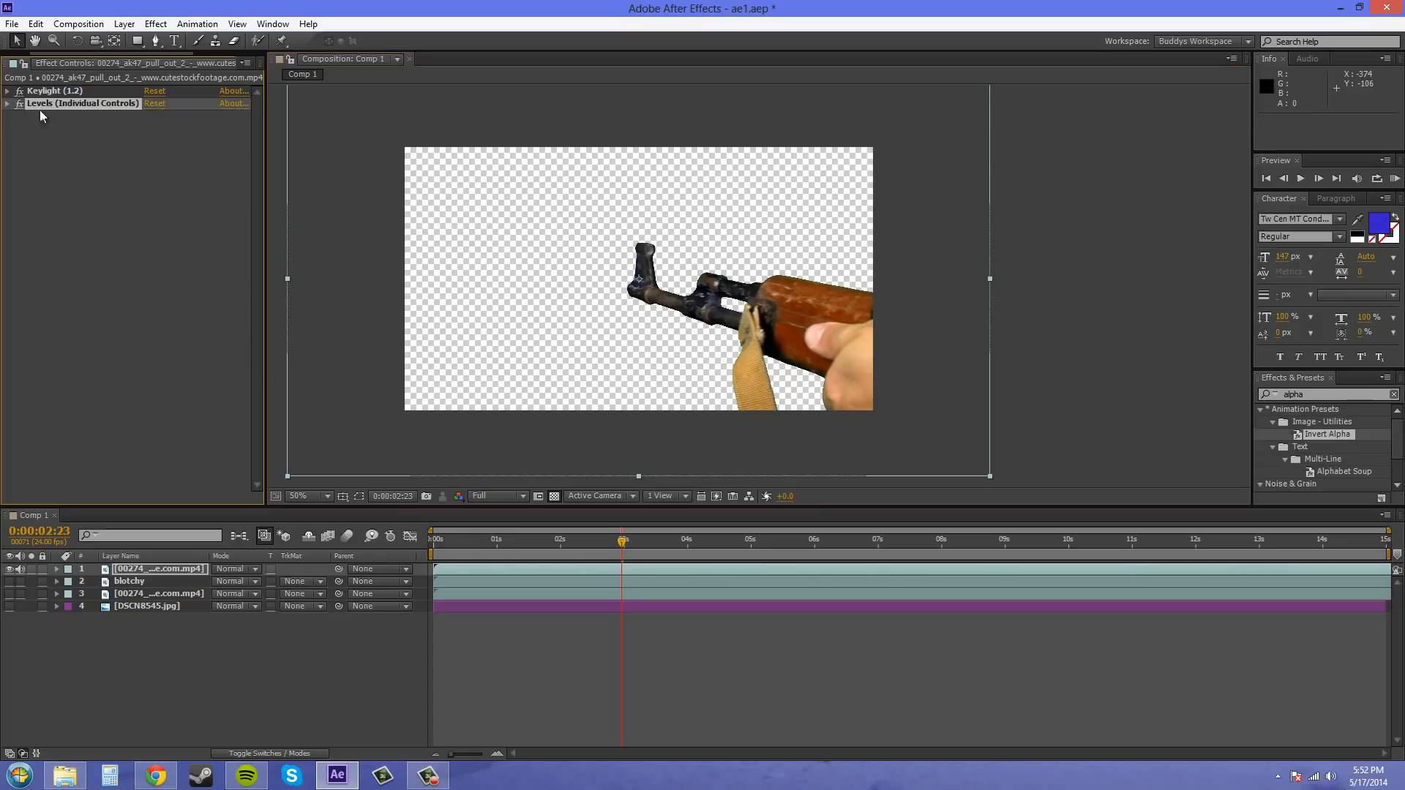
{"action": "left_click_drag", "start_coordinate": [524, 383], "coordinate": [644, 389]}
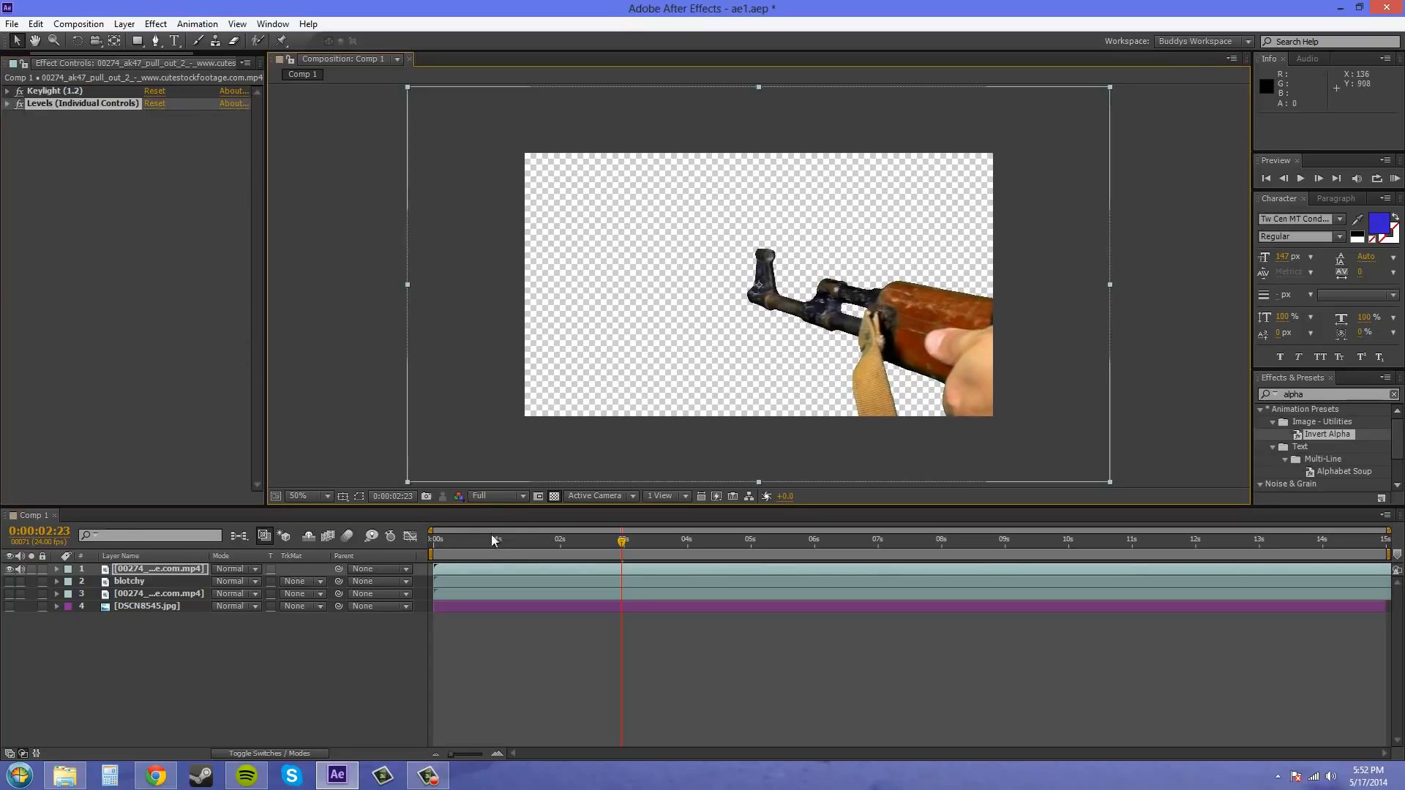
{"action": "left_click", "coordinate": [458, 496]}
{"action": "left_click", "coordinate": [487, 583]}
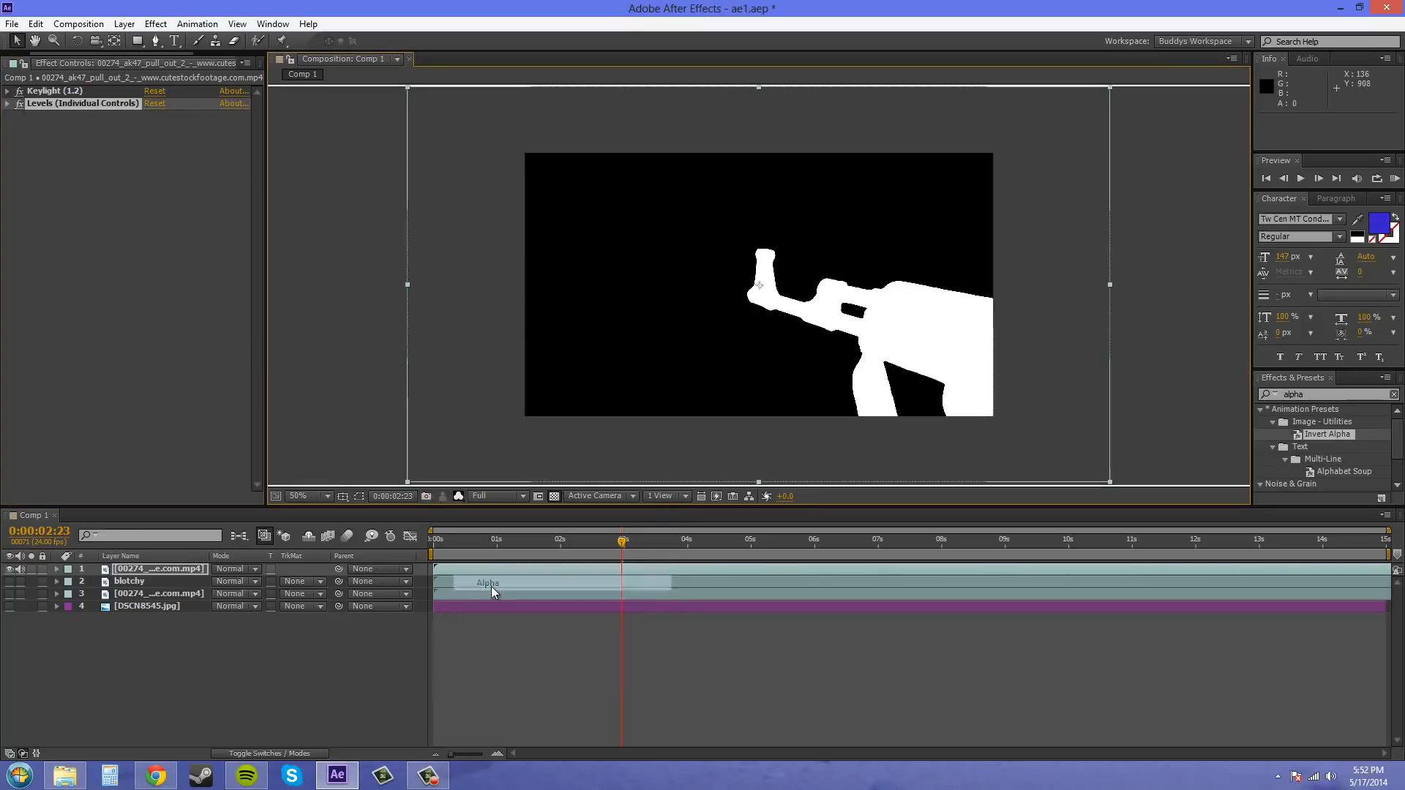
{"action": "left_click", "coordinate": [458, 496]}
{"action": "left_click", "coordinate": [512, 515]}
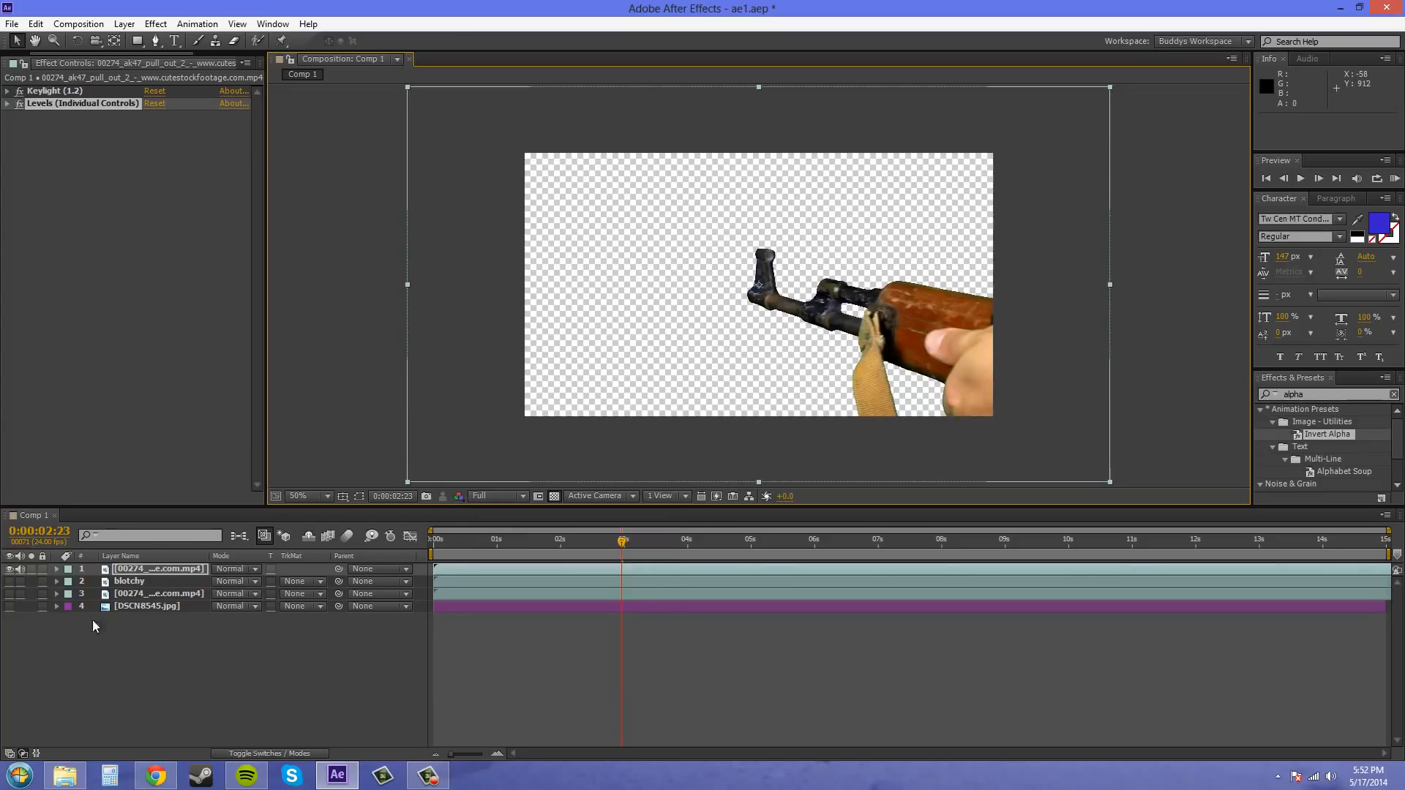
- Show the DSCN8545.jpg background layer and move the keyed 00274 clip directly above it in the layer stack
{"action": "left_click", "coordinate": [10, 607]}
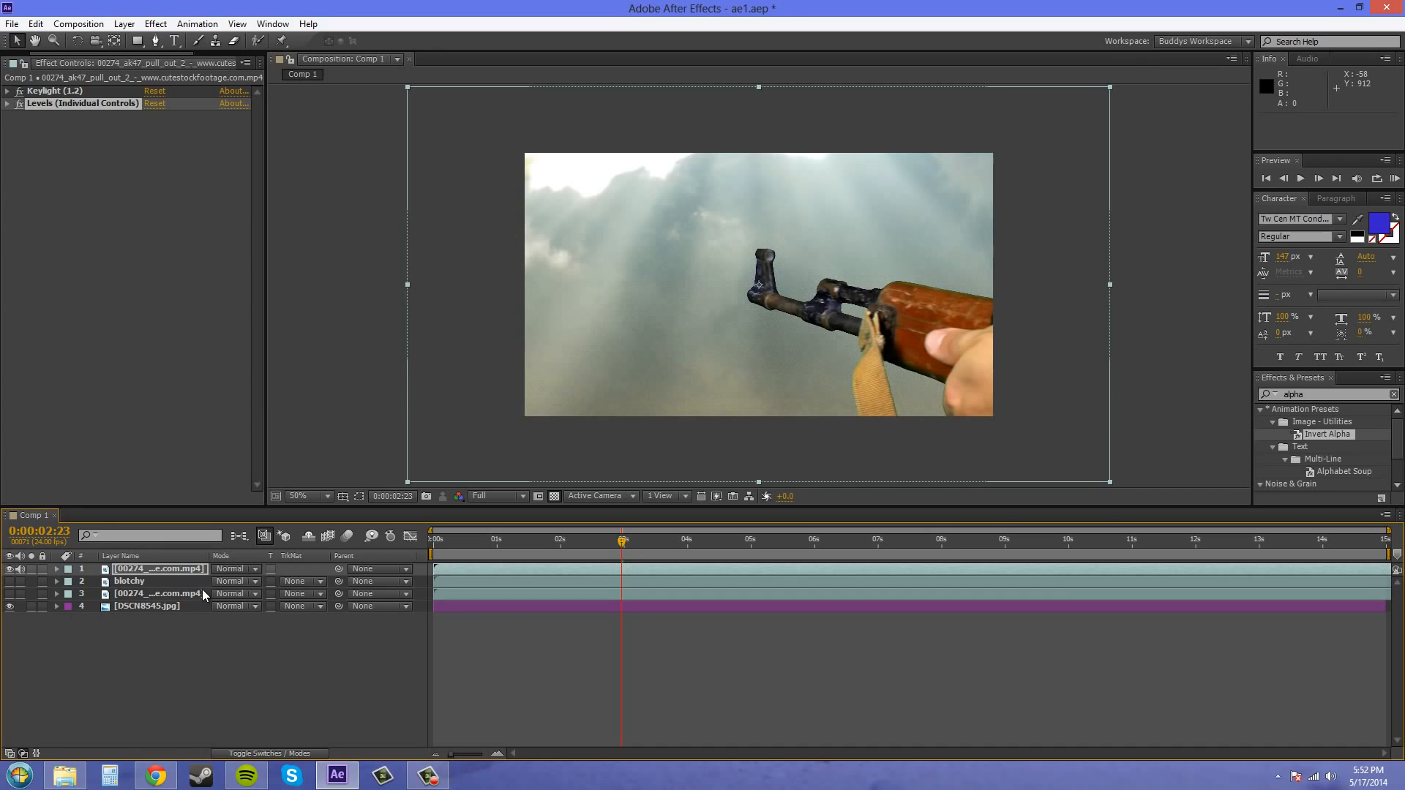
{"action": "left_click_drag", "start_coordinate": [144, 568], "coordinate": [143, 599]}
- Try Alpha Matte from the keyed 00274 clip as the DSCN8545.jpg layer's track matte and inspect the sky-filled gun shape
{"action": "left_click", "coordinate": [297, 608]}
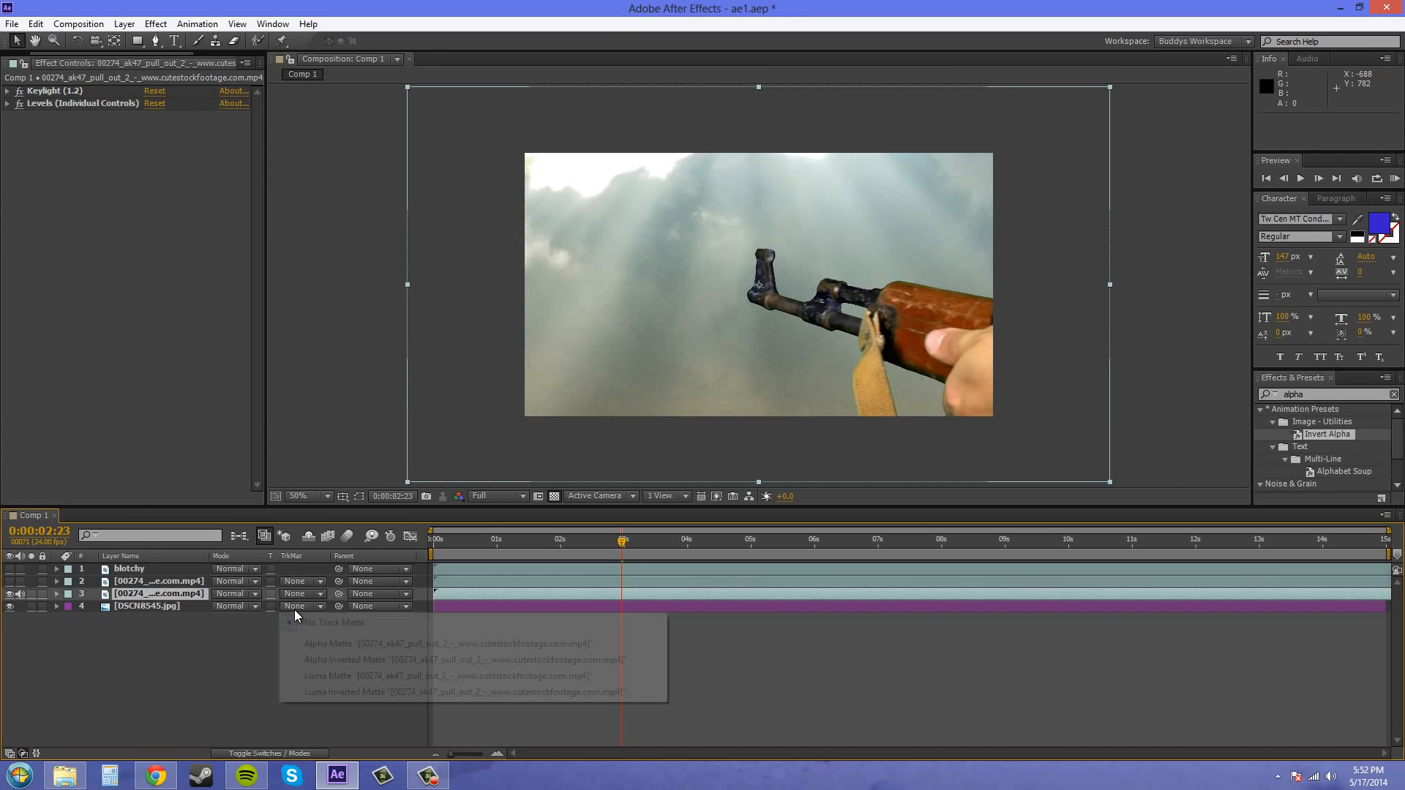
{"action": "left_click", "coordinate": [327, 646]}
{"action": "scroll", "coordinate": [950, 324], "scroll_direction": "up", "scroll_amount": 1}
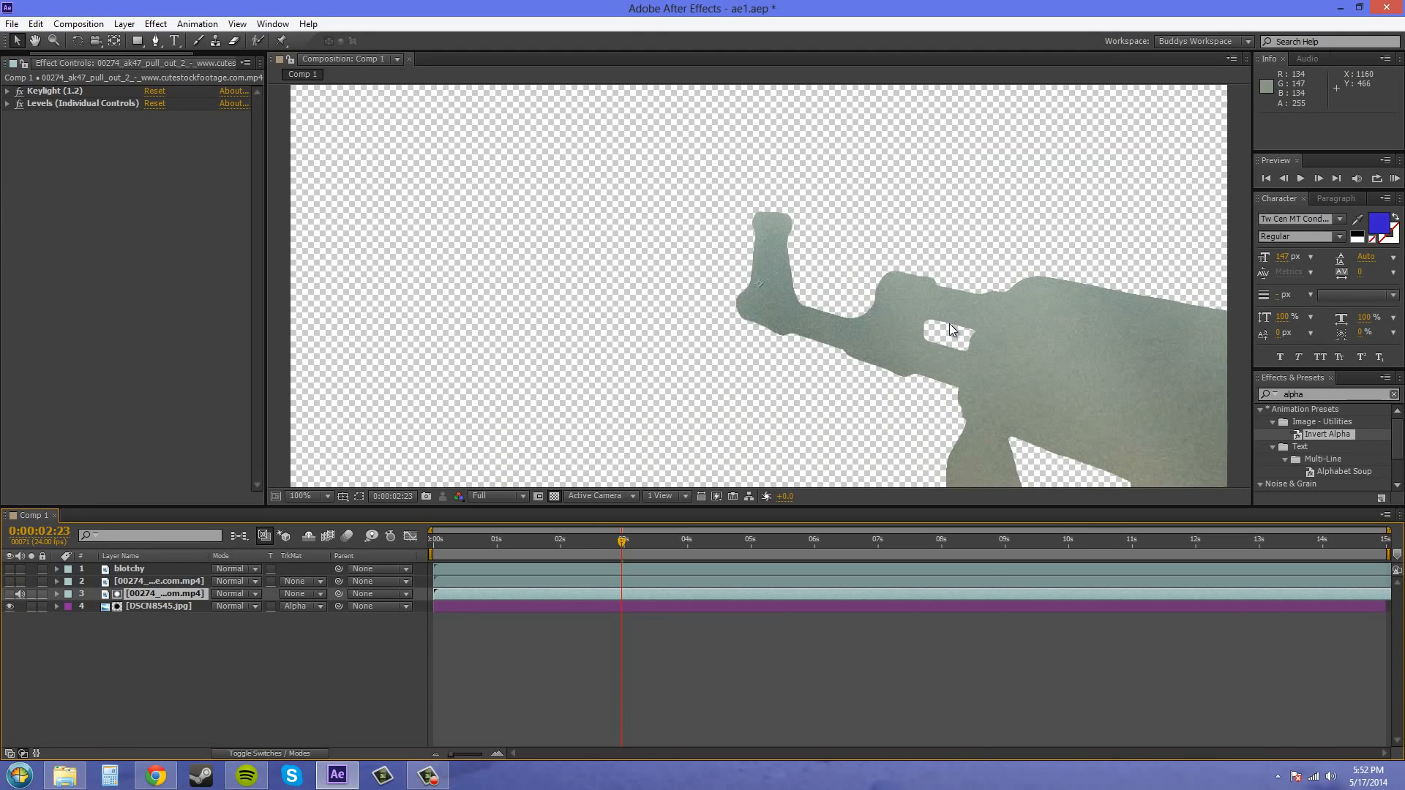
{"action": "left_click_drag", "start_coordinate": [1001, 371], "coordinate": [631, 223]}
{"action": "left_click_drag", "start_coordinate": [745, 199], "coordinate": [881, 292]}
{"action": "scroll", "coordinate": [790, 303], "scroll_direction": "up", "scroll_amount": 1}
{"action": "scroll", "coordinate": [1063, 364], "scroll_direction": "down", "scroll_amount": 1}
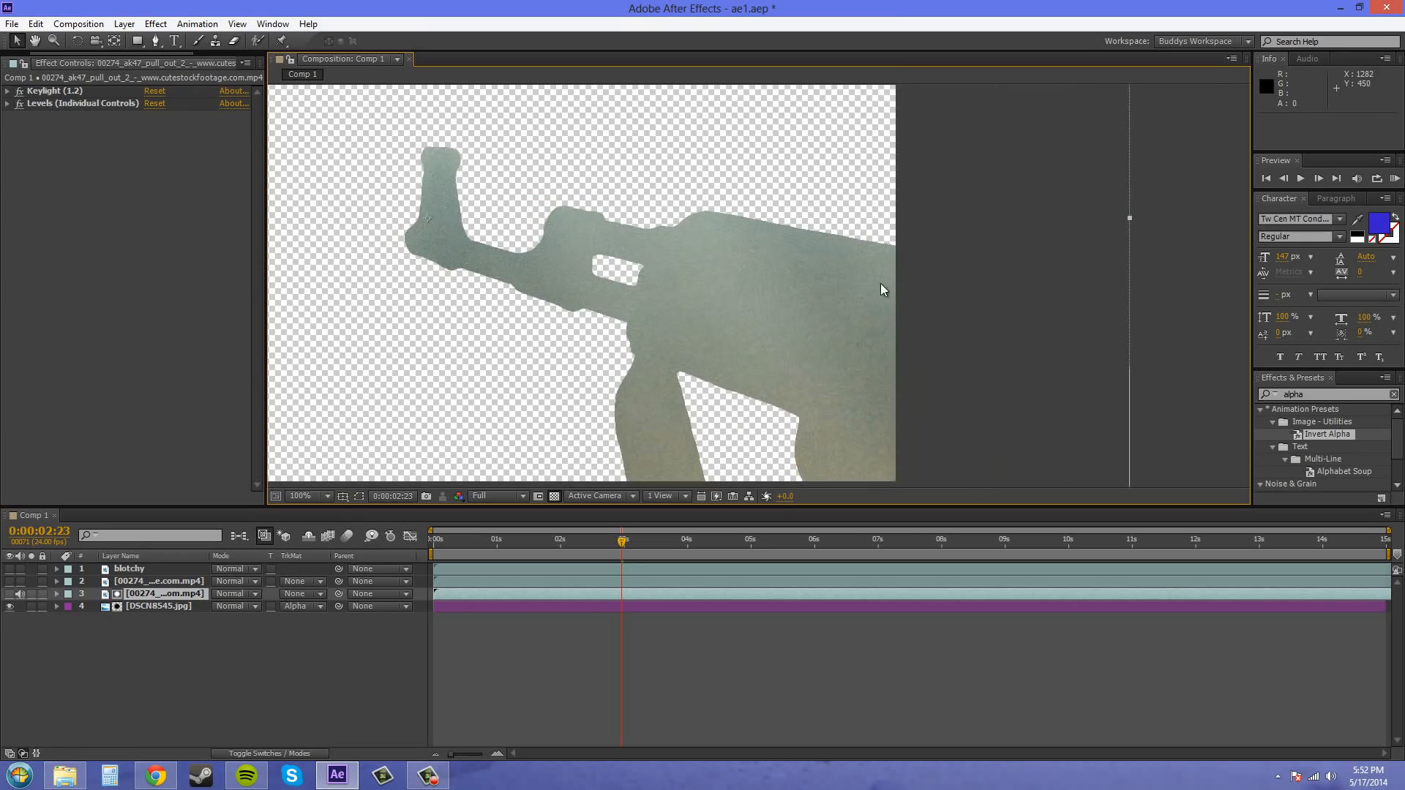
{"action": "scroll", "coordinate": [881, 291], "scroll_direction": "down", "scroll_amount": 1}
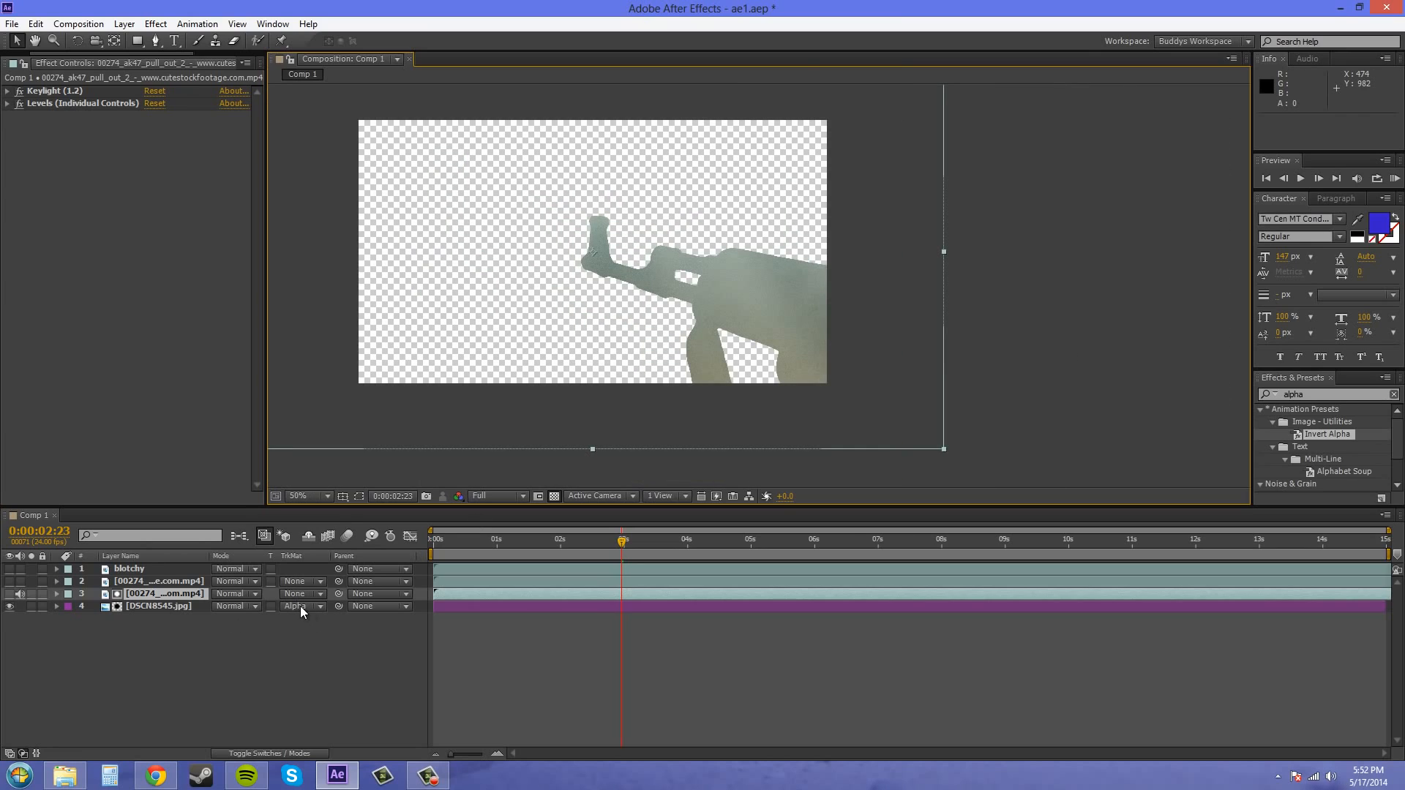
- Set the DSCN8545.jpg layer's track matte to Alpha Inverted Matte and inspect the gun-shaped cutout in the sky
{"action": "left_click", "coordinate": [310, 608]}
{"action": "left_click", "coordinate": [335, 658]}
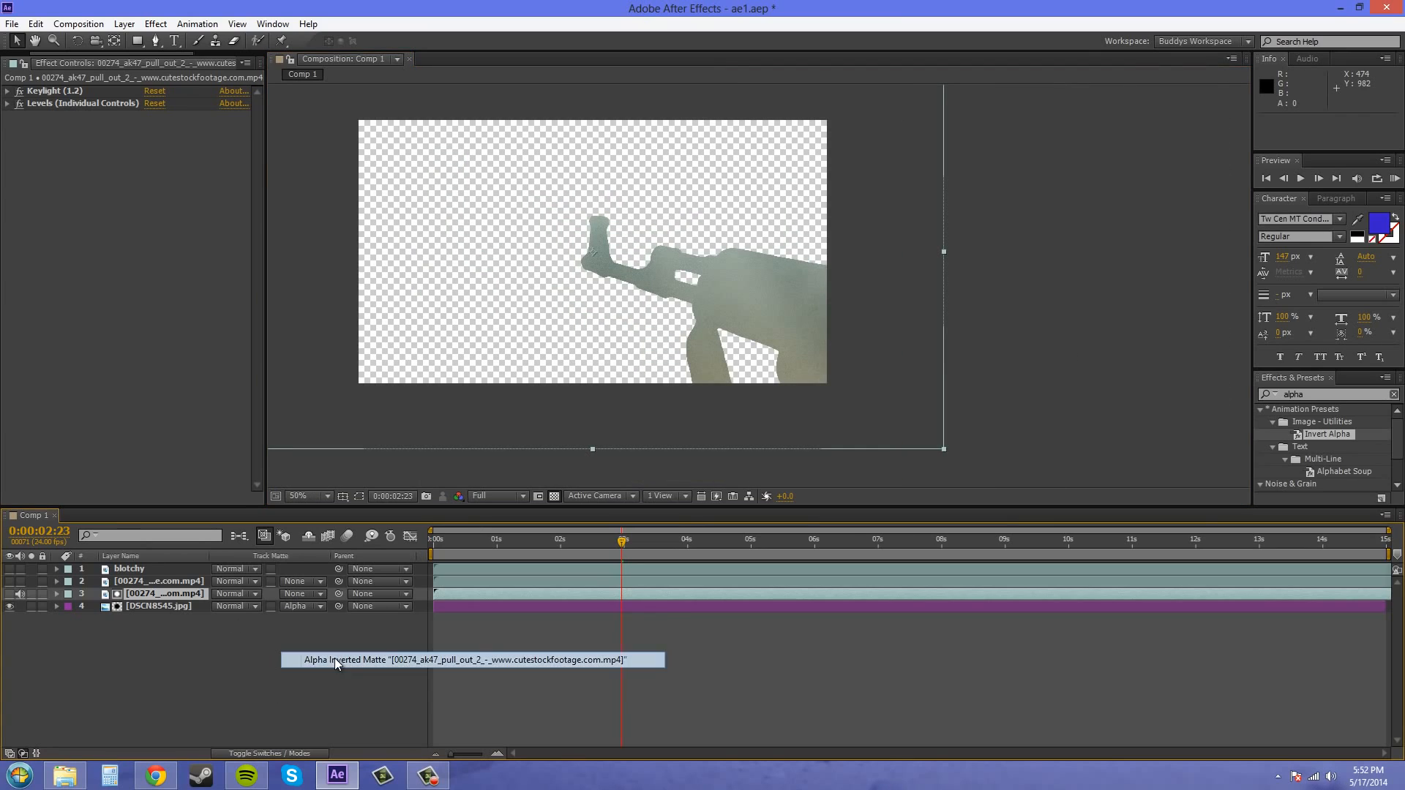
{"action": "scroll", "coordinate": [758, 286], "scroll_direction": "up", "scroll_amount": 1}
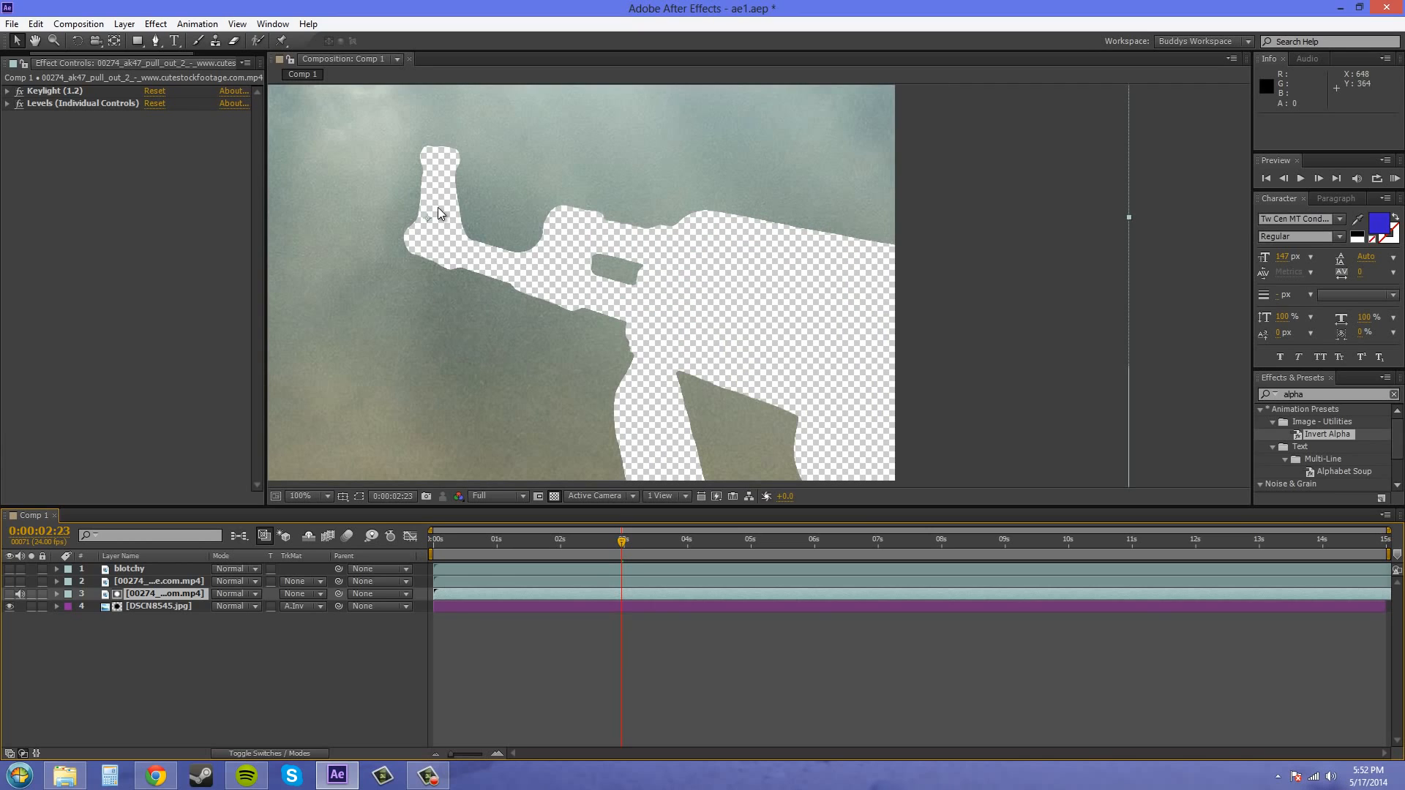
{"action": "left_click_drag", "start_coordinate": [781, 375], "coordinate": [695, 289]}
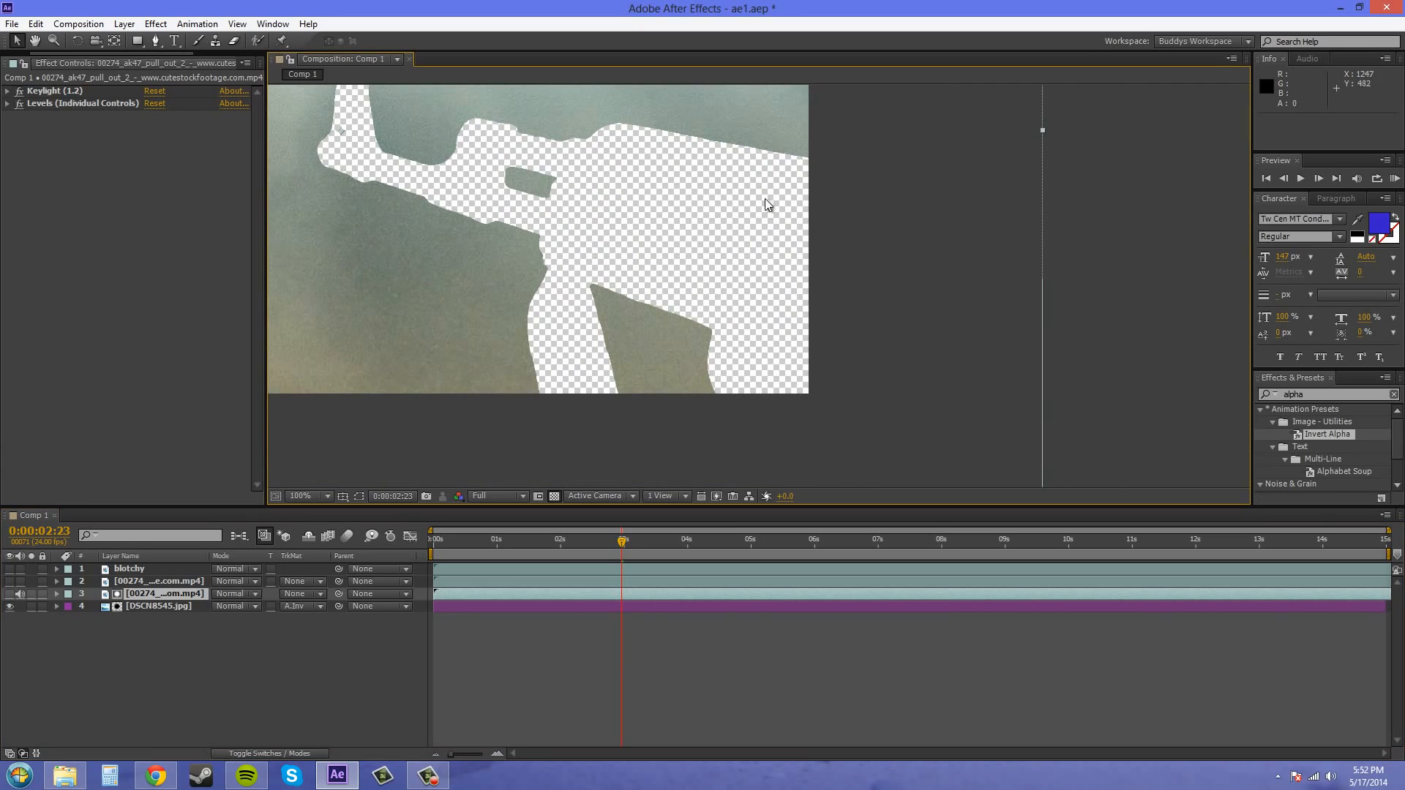
{"action": "left_click_drag", "start_coordinate": [657, 183], "coordinate": [642, 339]}
{"action": "left_click_drag", "start_coordinate": [501, 338], "coordinate": [964, 344]}
{"action": "left_click_drag", "start_coordinate": [797, 376], "coordinate": [602, 219]}
{"action": "scroll", "coordinate": [871, 344], "scroll_direction": "down", "scroll_amount": 3}
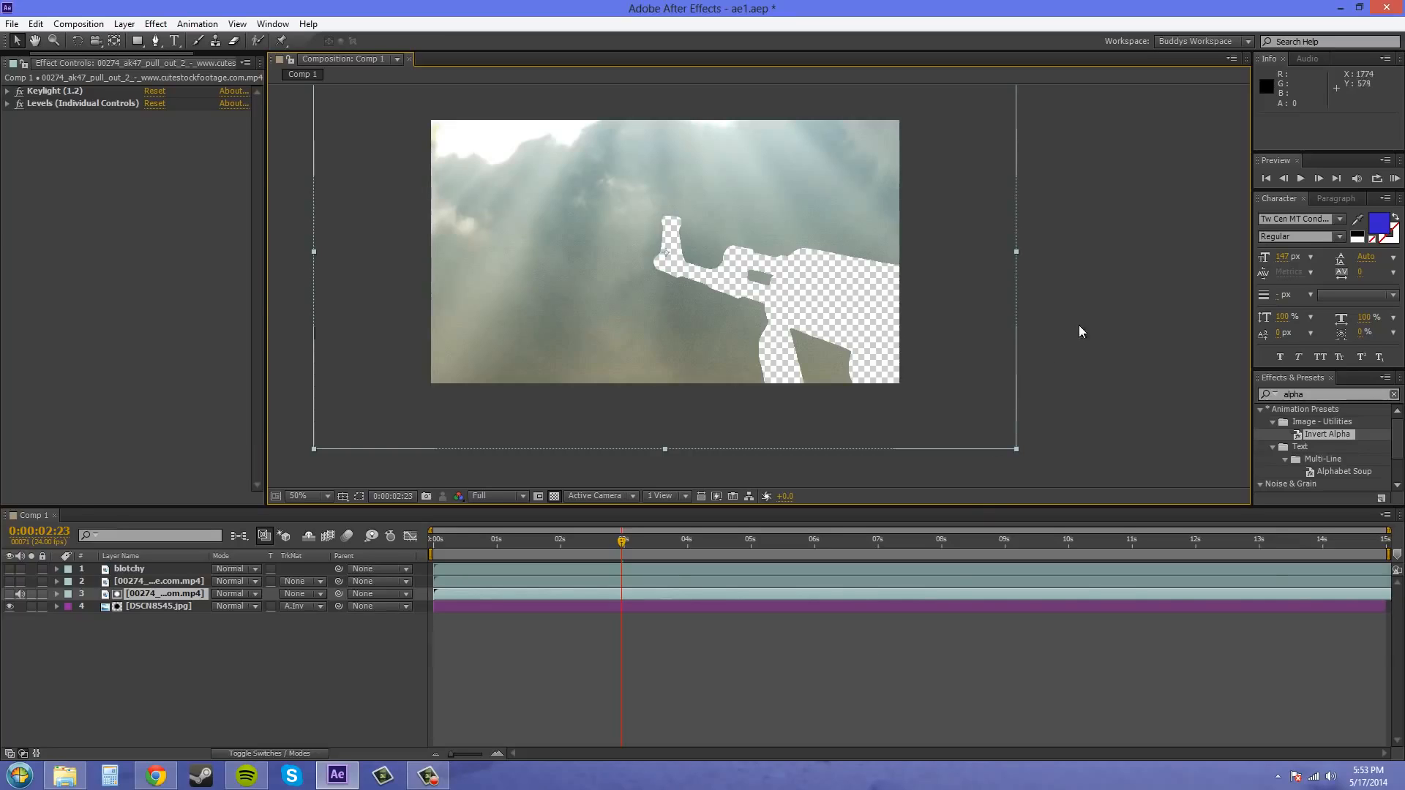
{"action": "left_click_drag", "start_coordinate": [1081, 332], "coordinate": [1161, 360]}
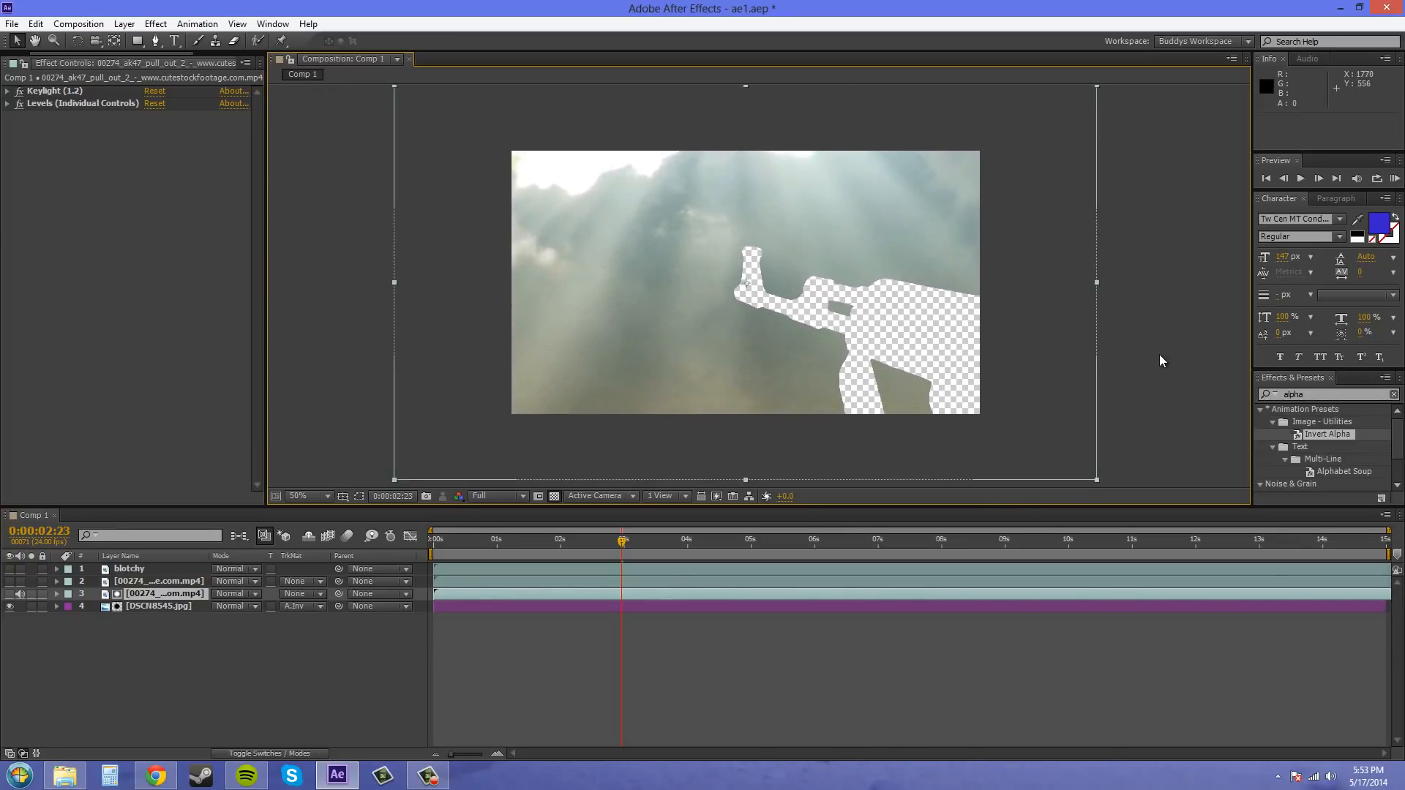